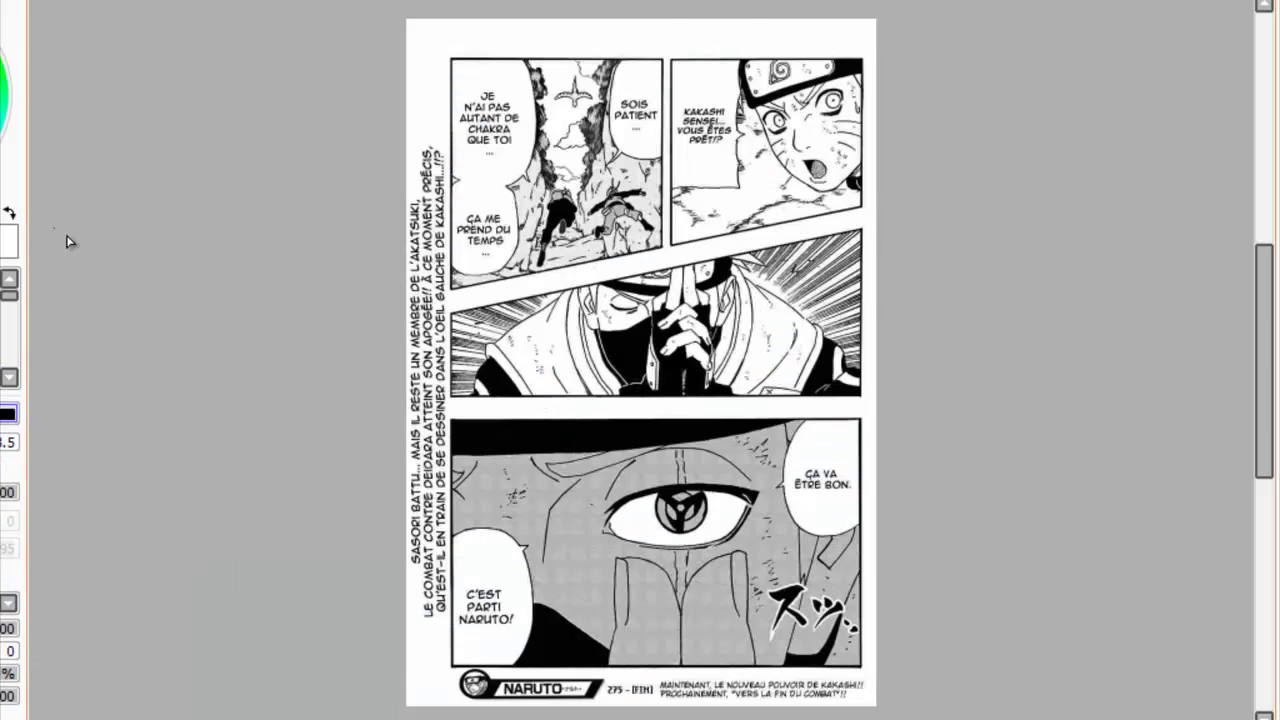
Set the manga page height to 2000 pixels, with proportions constrained, in Change Resolution.
scroll(539, 497, up, 1)
scroll(535, 500, up, 1)
scroll(532, 503, up, 1)
scroll(532, 503, up, 1)
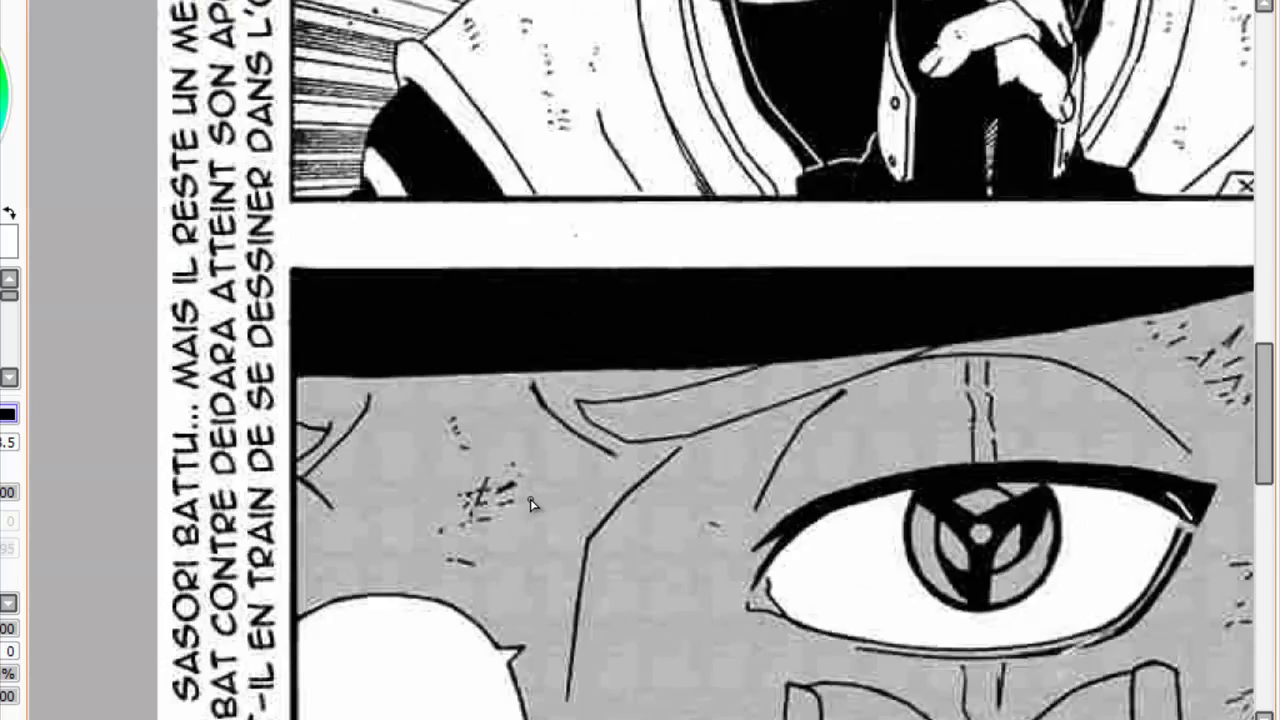
scroll(532, 503, up, 2)
scroll(145, 213, down, 1)
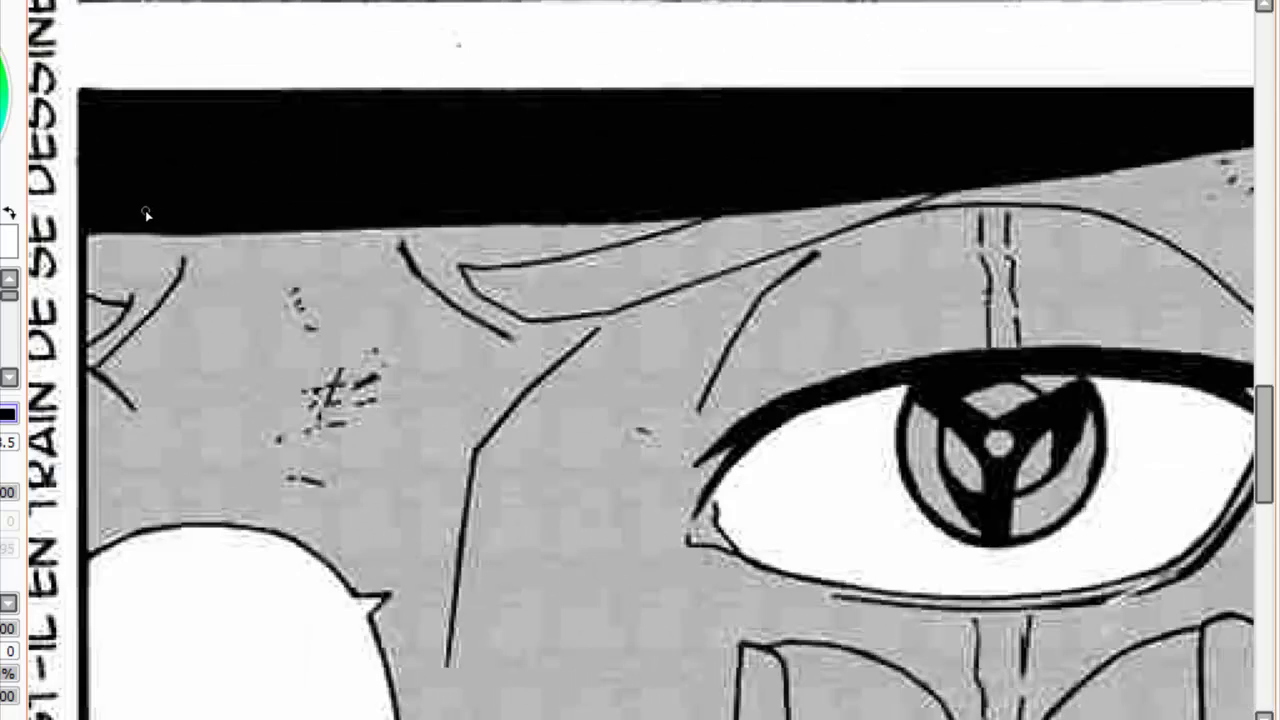
scroll(145, 213, down, 5)
scroll(274, 292, up, 2)
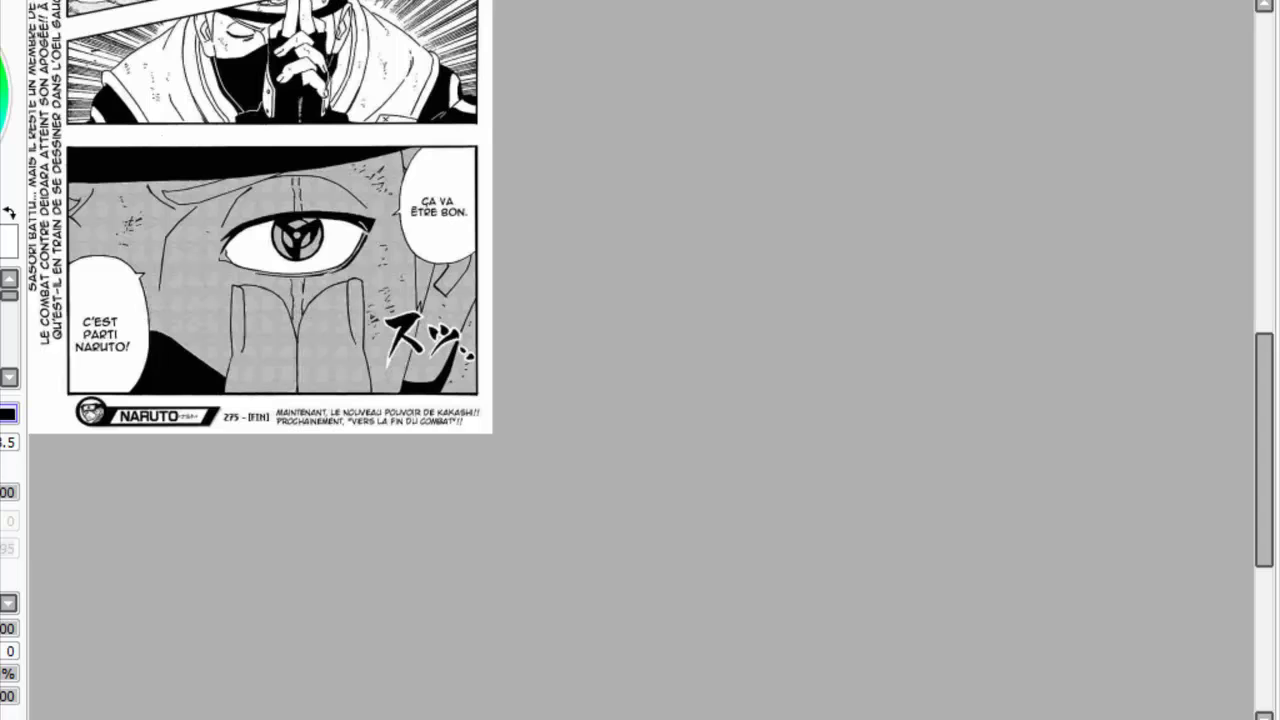
drag(0, 0, 477, 142)
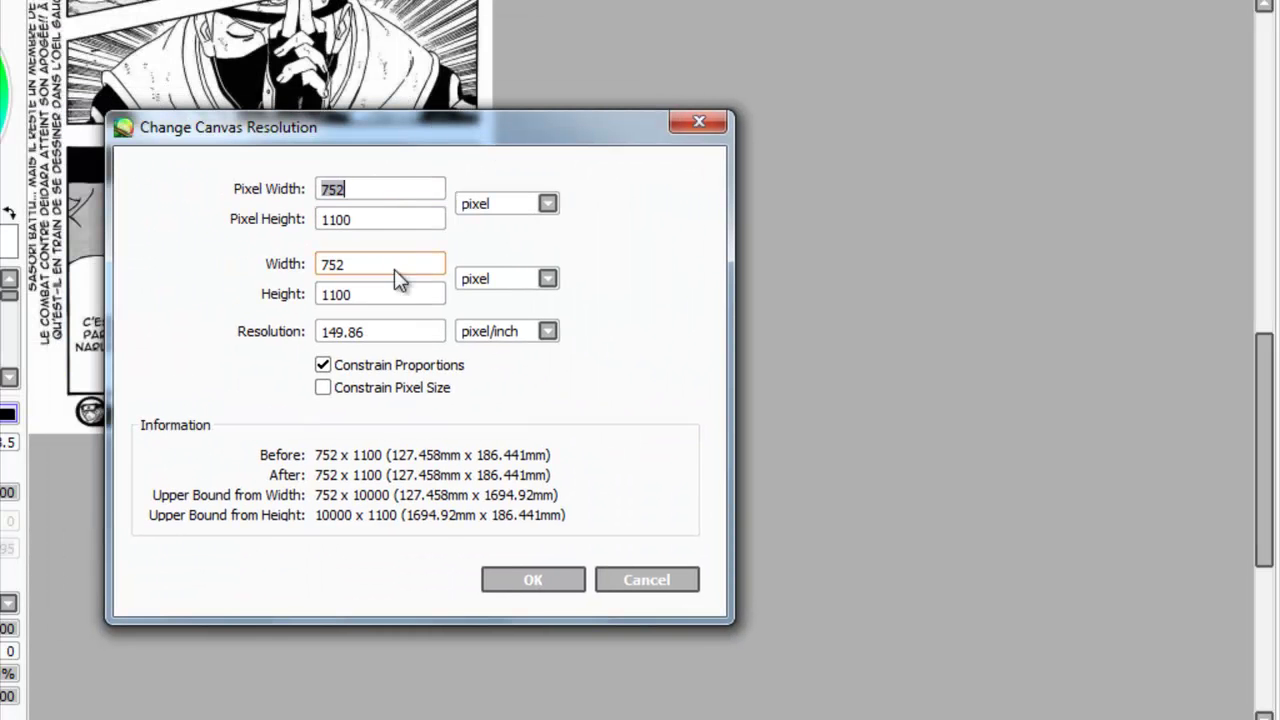
click(389, 292)
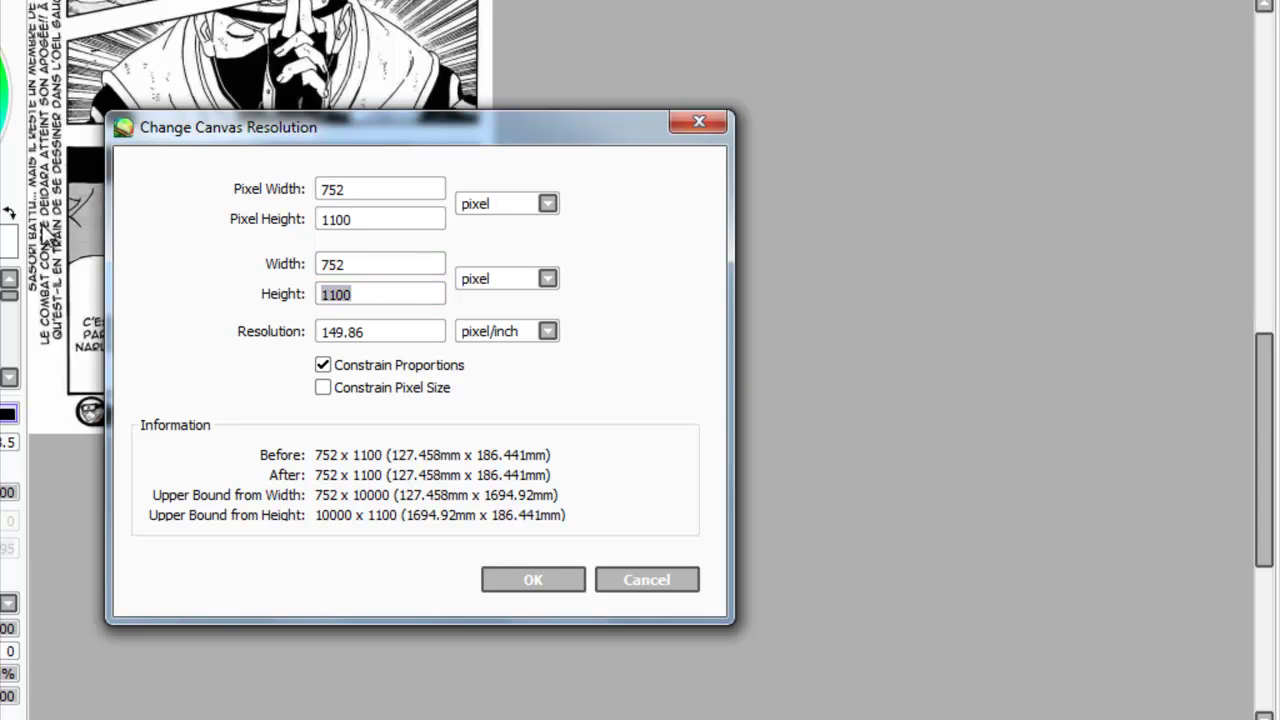
text(2000)
key(Return)
Zoom and pan the view onto the Sharingan eye panel and the finger below it.
scroll(233, 292, up, 1)
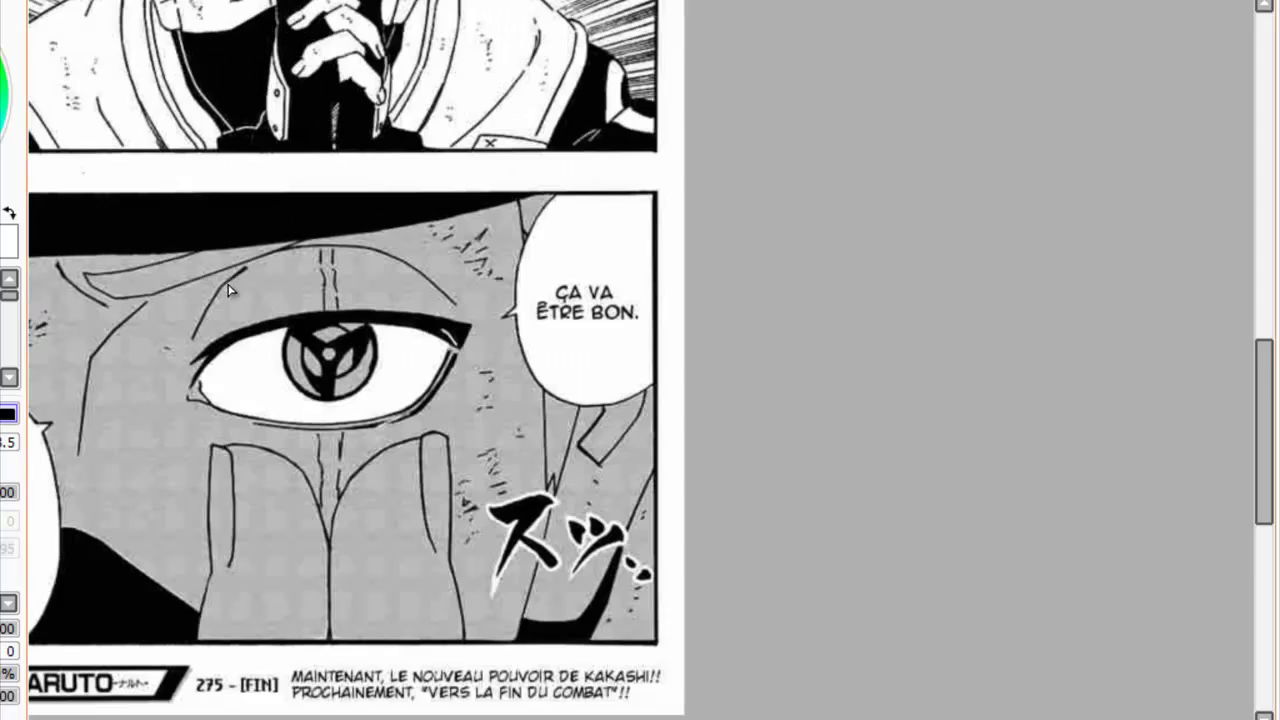
scroll(174, 235, up, 1)
scroll(174, 235, up, 1)
scroll(174, 235, down, 1)
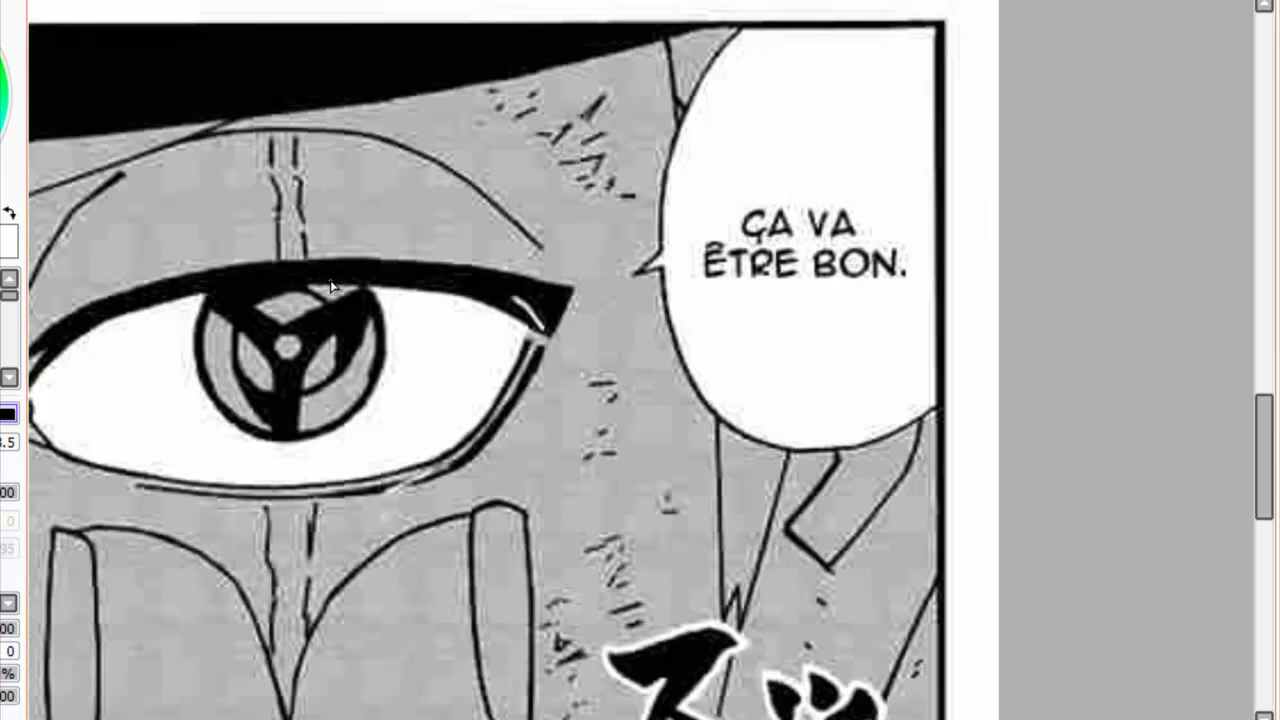
scroll(174, 235, down, 1)
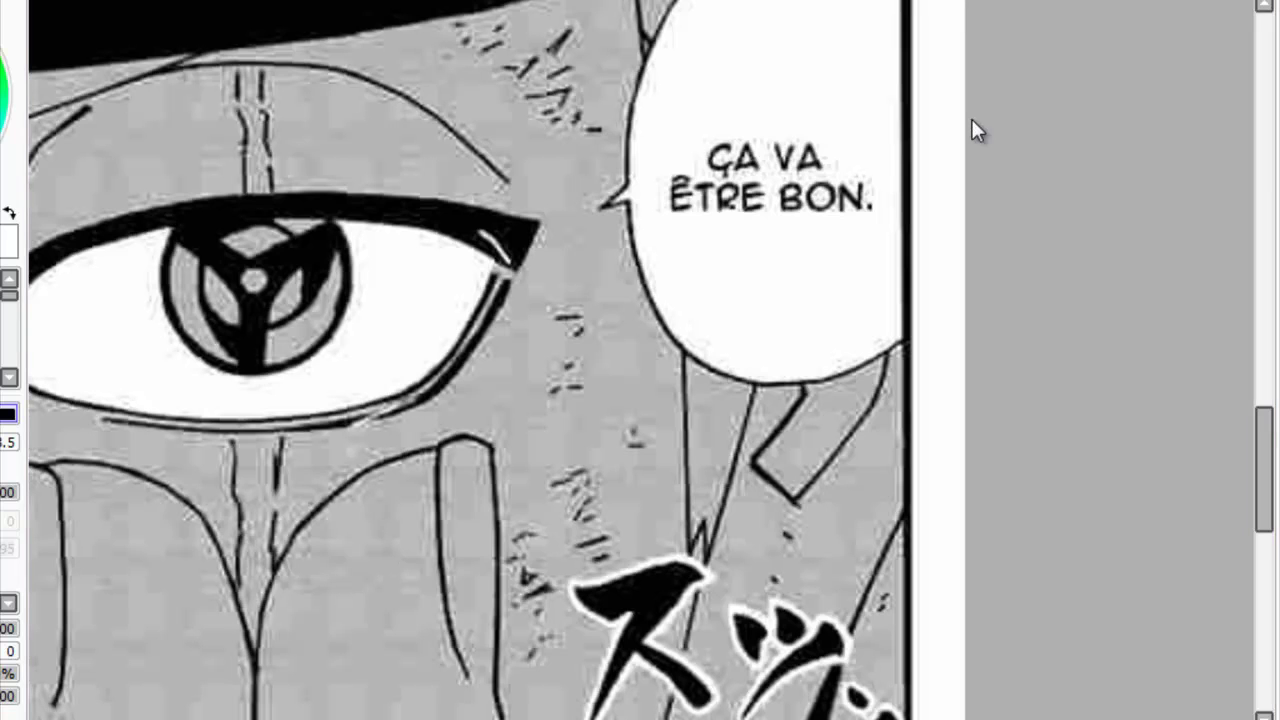
scroll(972, 130, down, 3)
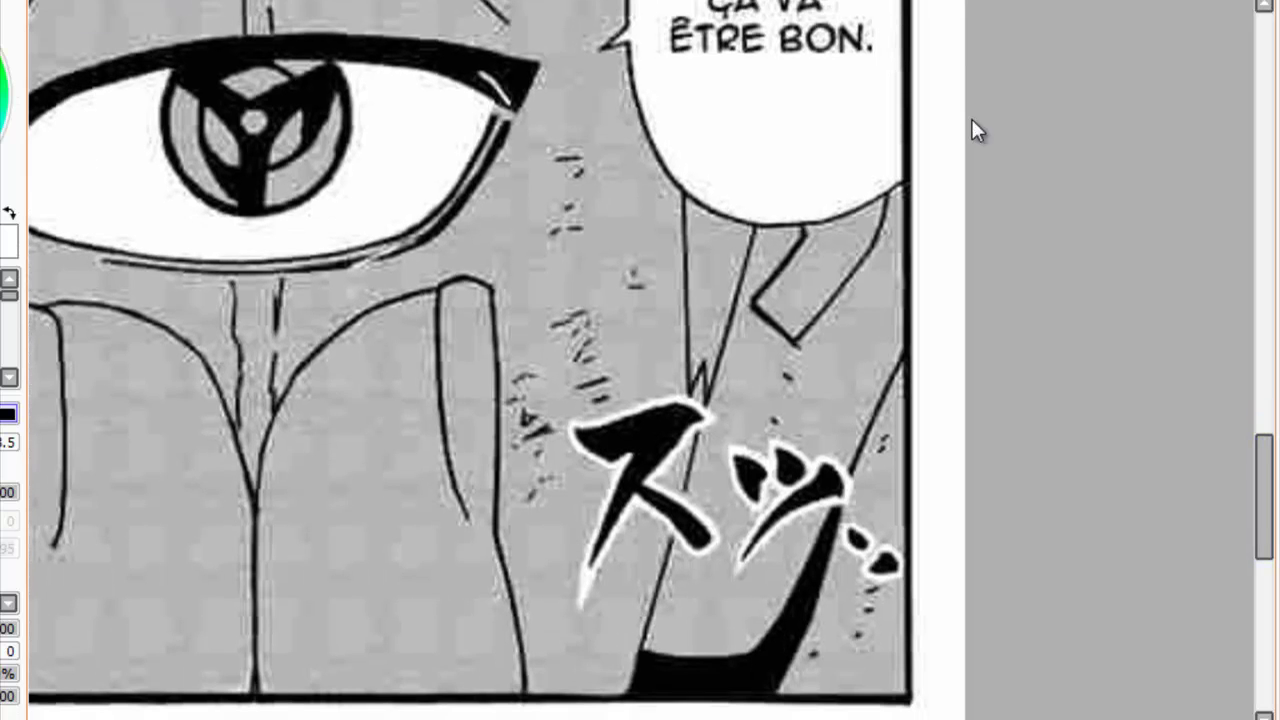
scroll(972, 125, left, 3)
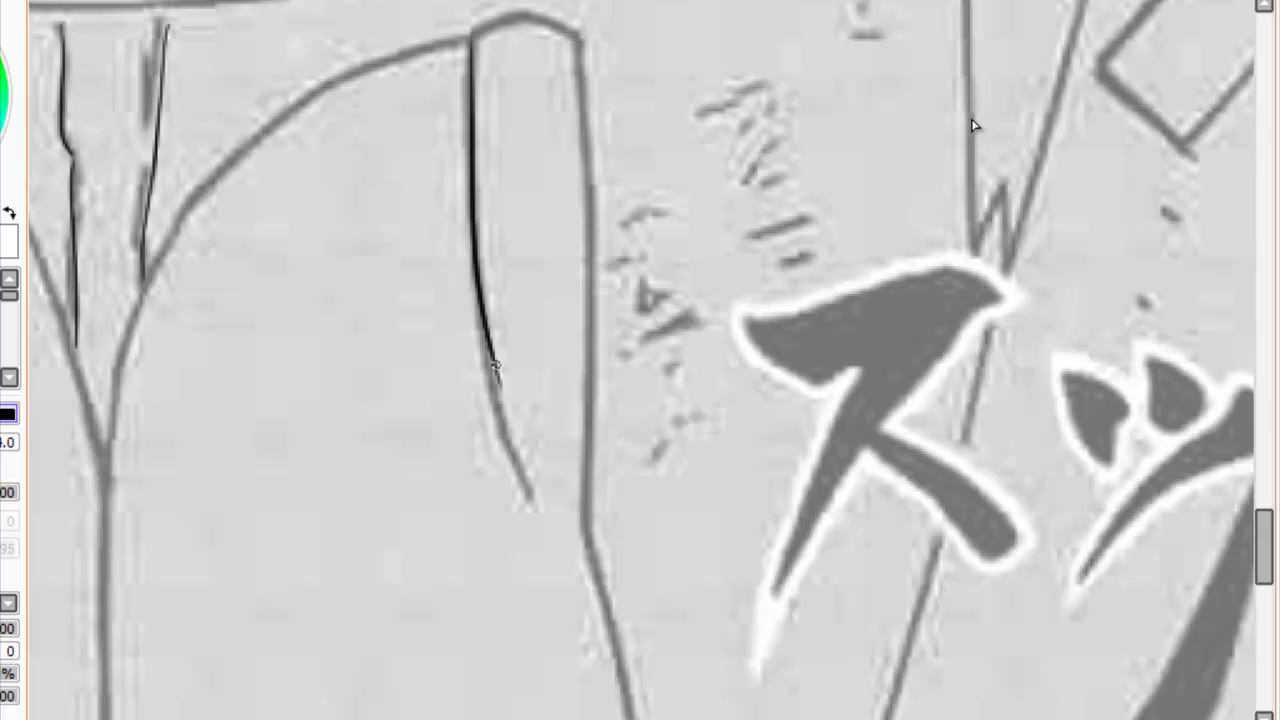
Redraw the finger line longer and ink the fingertip's top curve.
key(ctrl+z)
drag(472, 40, 508, 495)
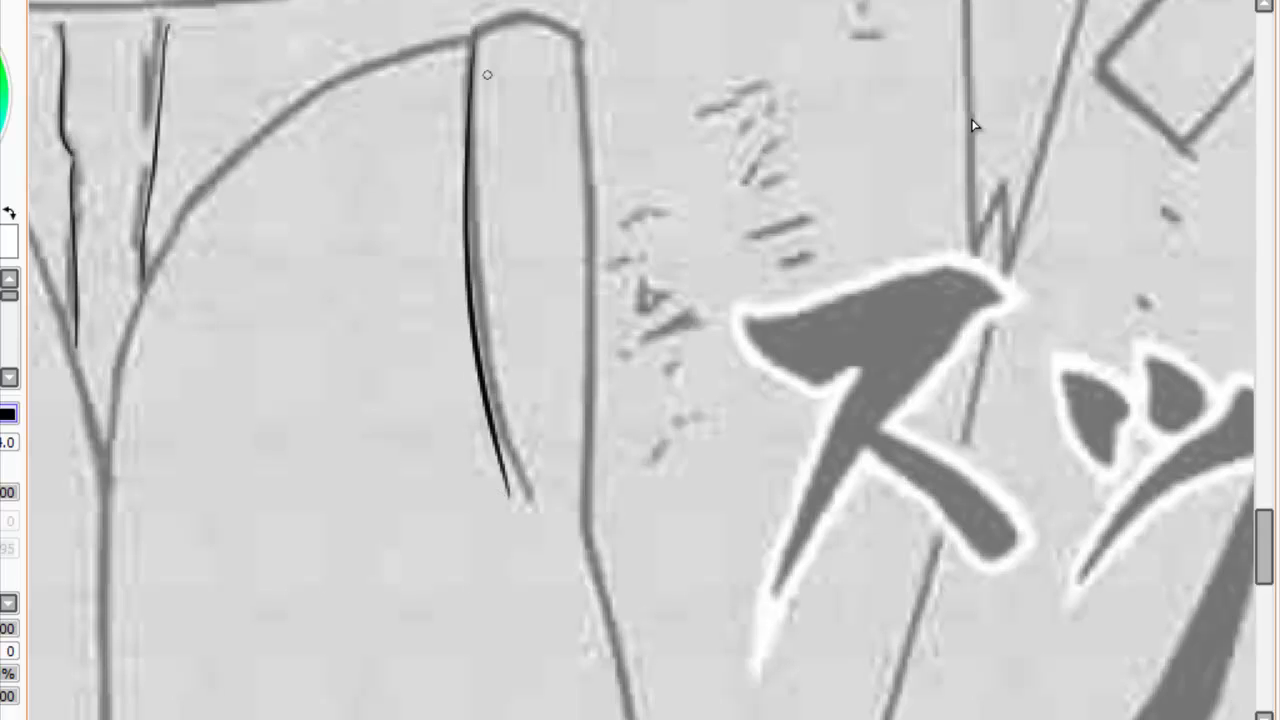
drag(472, 38, 548, 18)
key(ctrl+z)
mouse_move(472, 38)
mouse_down()
mouse_move(544, 17)
mouse_move(564, 38)
mouse_up()
key(ctrl+z)
mouse_move(476, 38)
mouse_down()
mouse_move(552, 35)
mouse_move(583, 115)
mouse_up()
Ink the fingertip's right edge and the finger's upper edge, rotating the view.
key(ctrl+z)
mouse_move(550, 22)
mouse_down()
mouse_move(586, 42)
mouse_move(555, 412)
mouse_up()
key(ctrl+z)
key(ctrl+z)
drag(584, 42, 577, 420)
key(ctrl+z)
key(Delete)
key(Delete)
key(Delete)
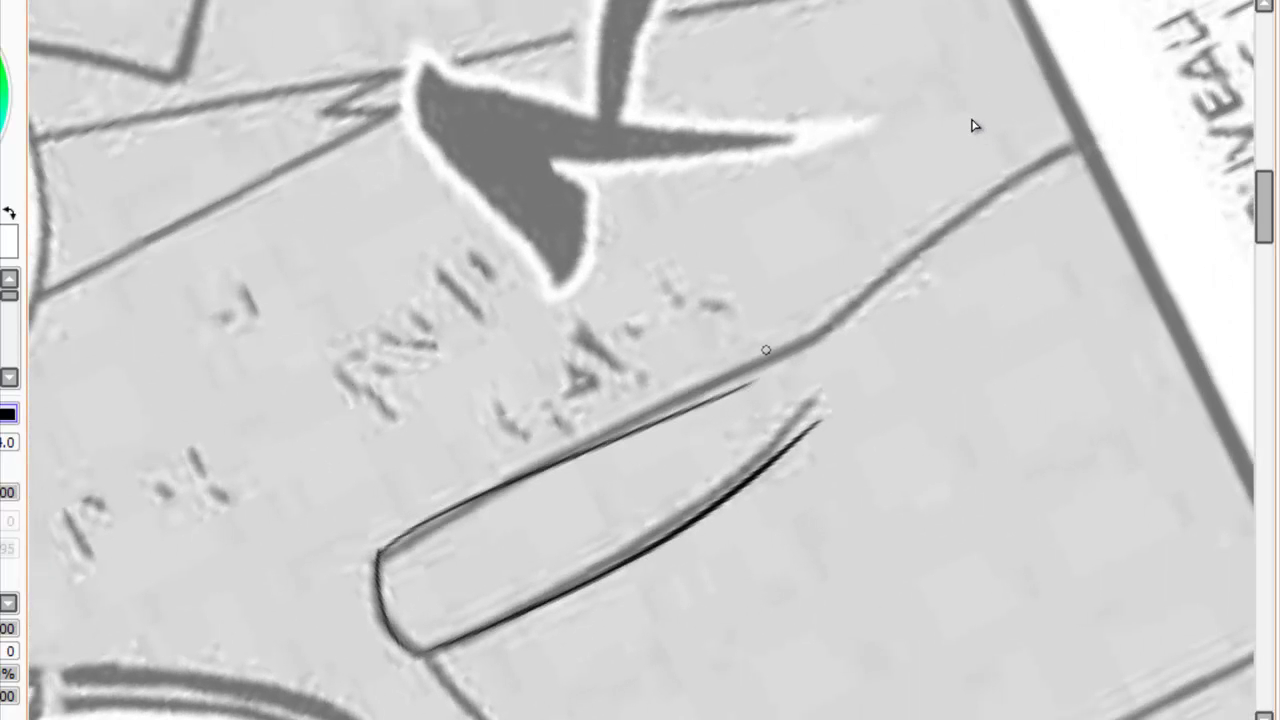
drag(380, 552, 766, 350)
key(ctrl+z)
mouse_move(380, 552)
mouse_down()
mouse_move(822, 330)
mouse_move(1090, 165)
mouse_up()
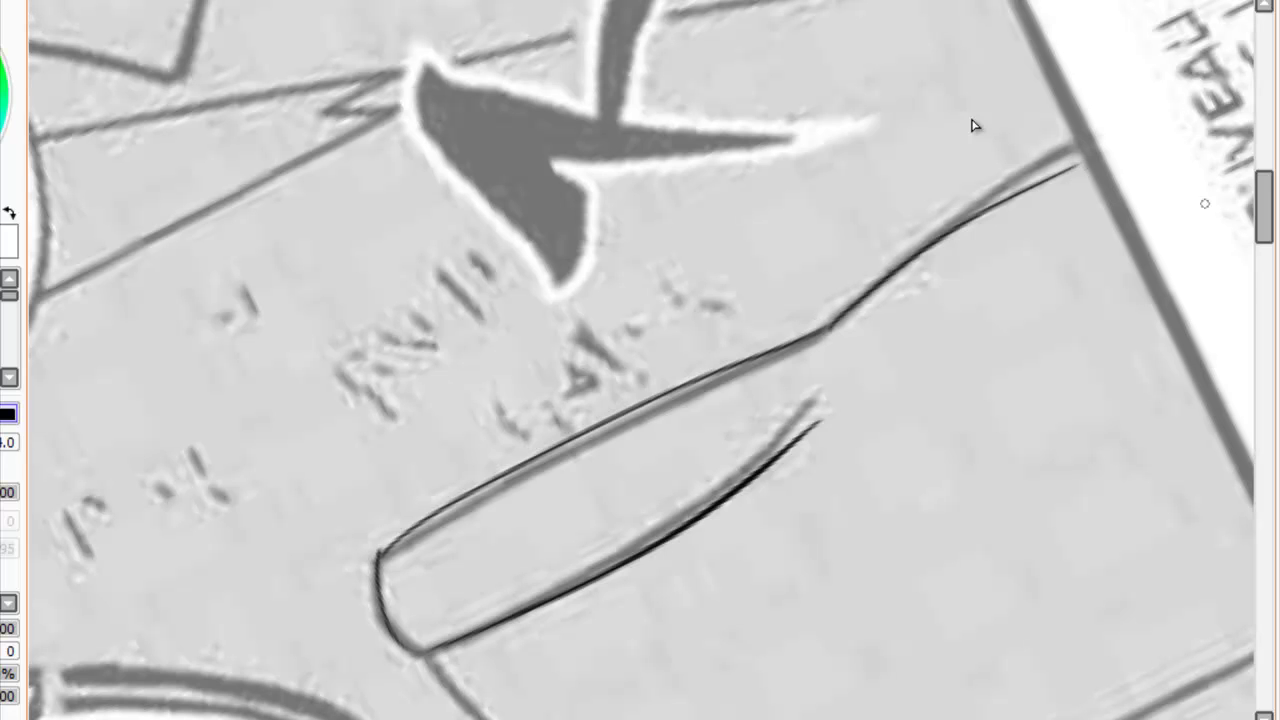
Draw a long straight ink line across the sound effect, extended to the right.
scroll(975, 125, up, 5)
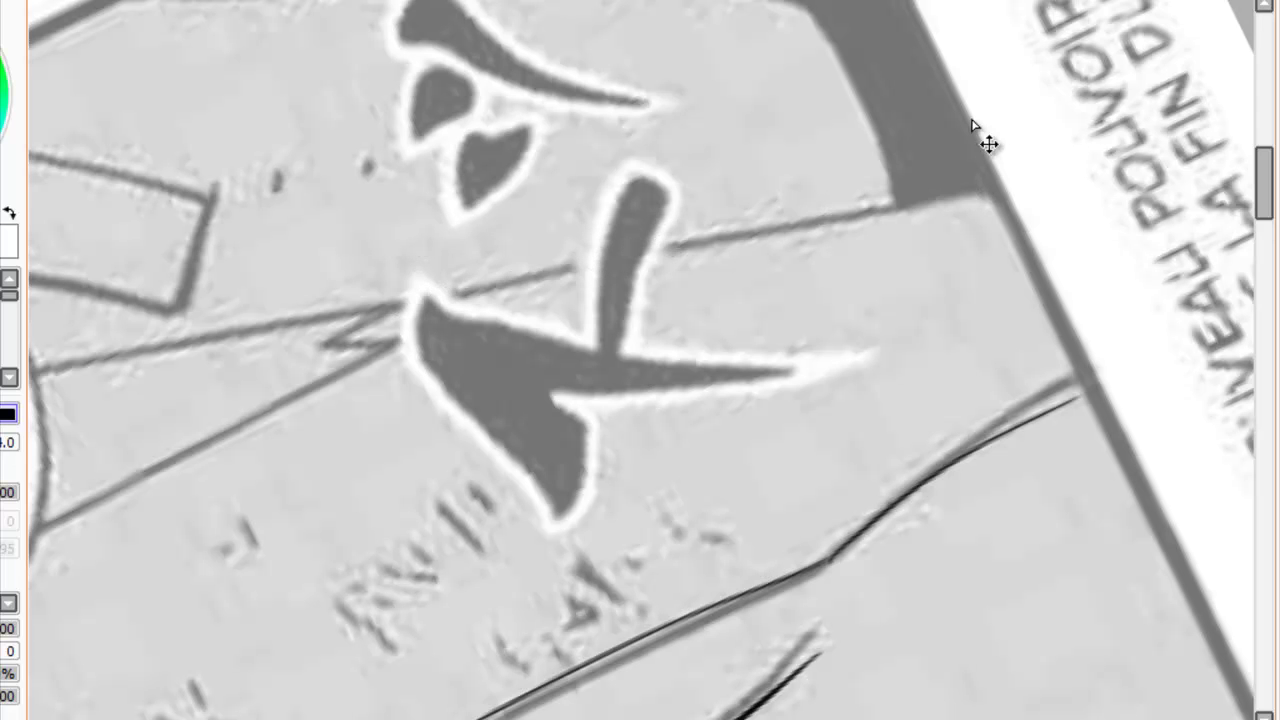
key(End)
key(End)
key(End)
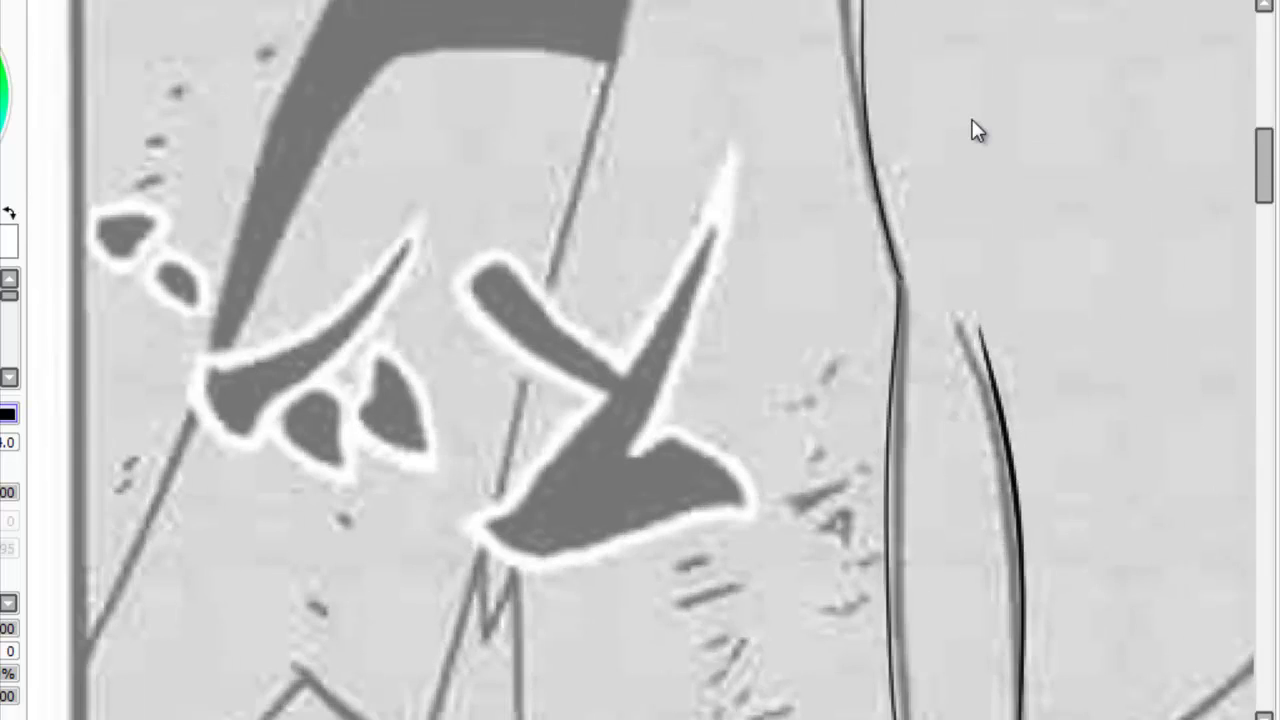
key(End)
key(End)
key(Delete)
key(Delete)
key(Delete)
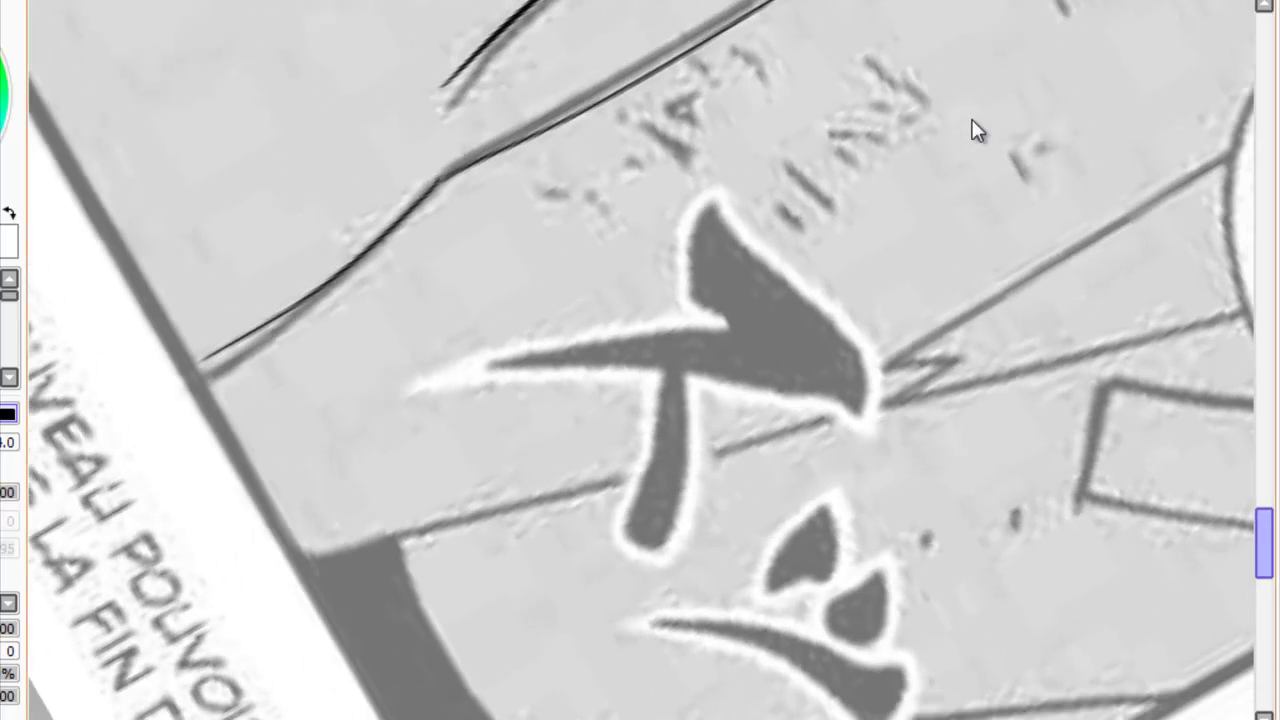
scroll(972, 121, down, 3)
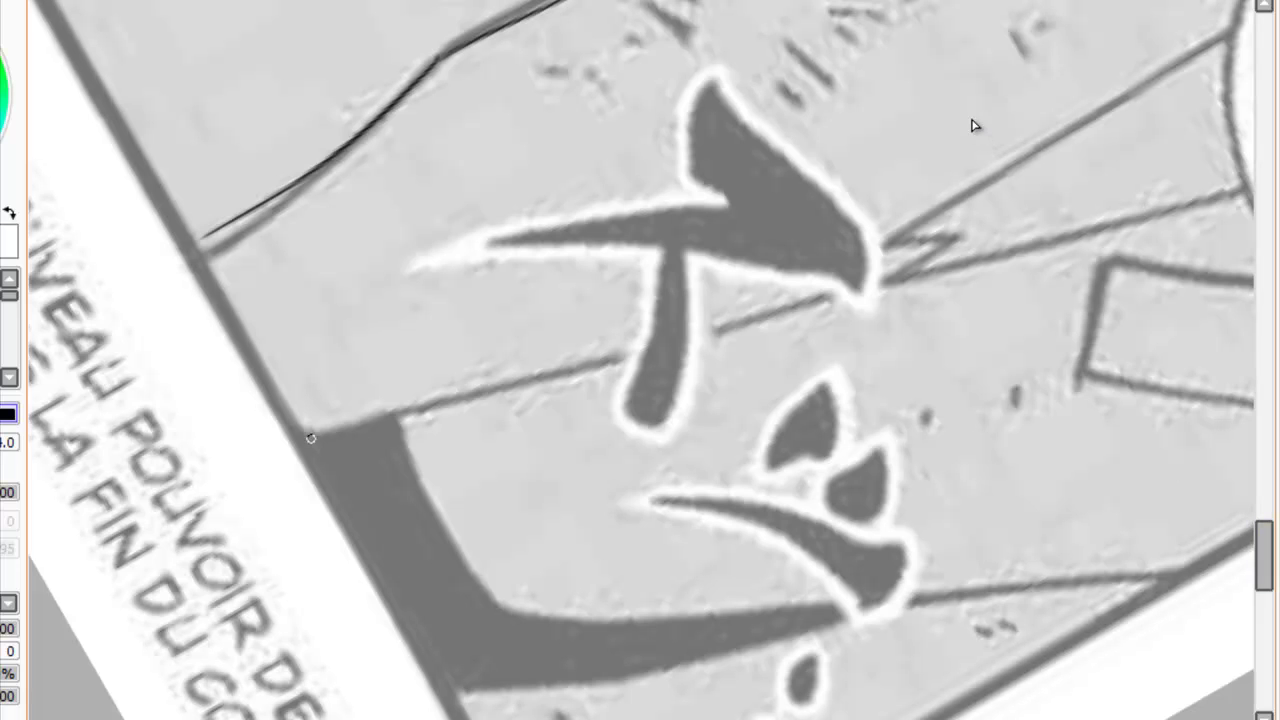
drag(312, 436, 780, 315)
key(ctrl+z)
drag(305, 437, 885, 286)
key(ctrl+z)
drag(742, 322, 926, 272)
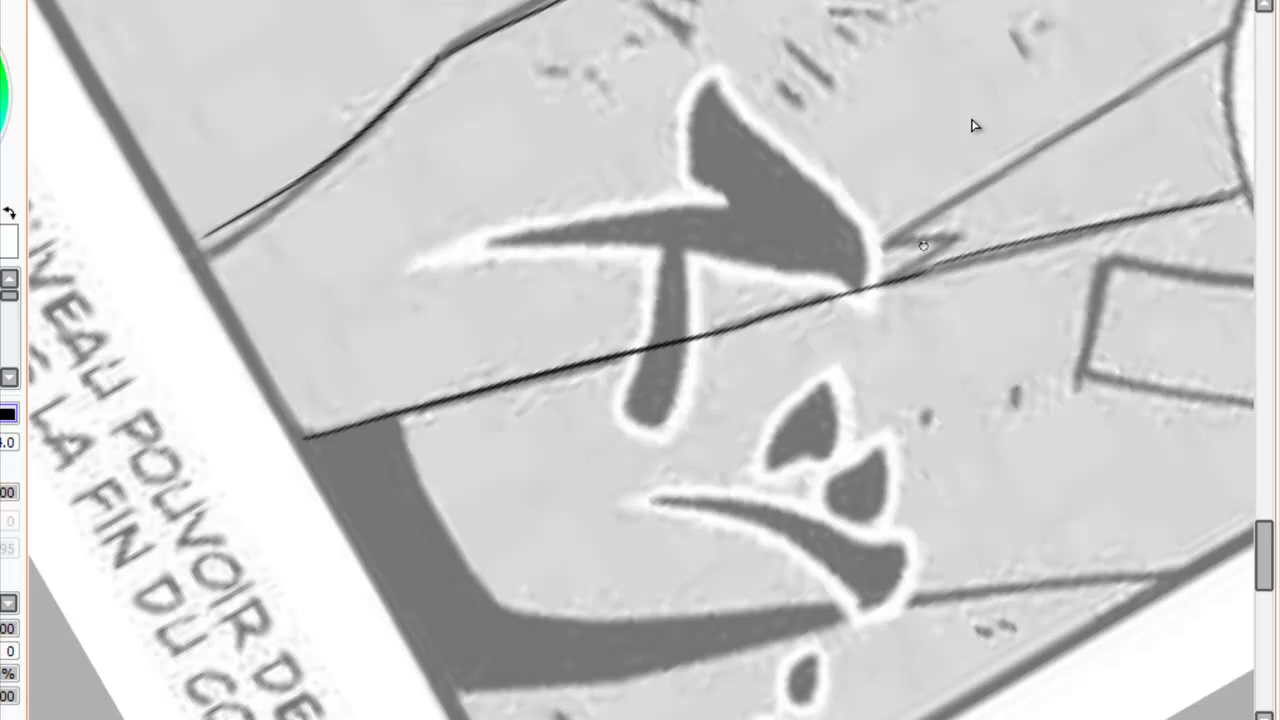
Ink the line up to the speech bubble's edge and the zigzag guide line beside it.
scroll(972, 130, up, 6)
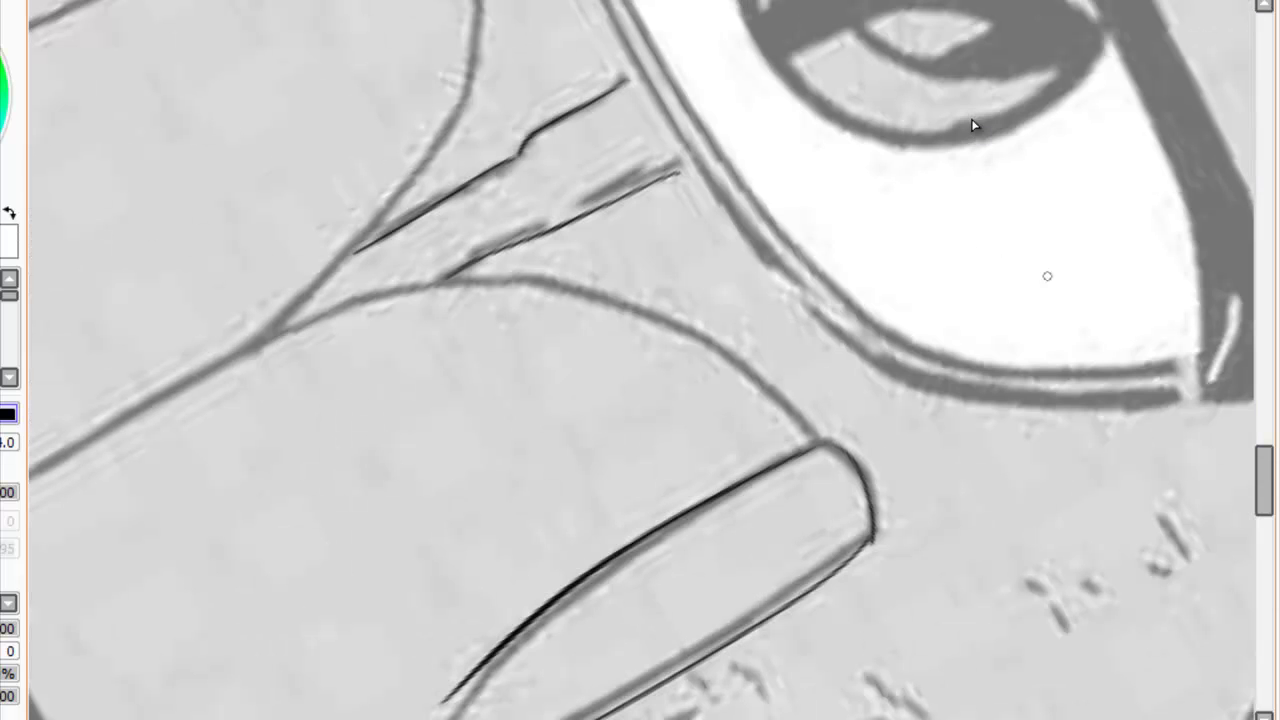
scroll(972, 130, down, 3)
scroll(977, 130, down, 3)
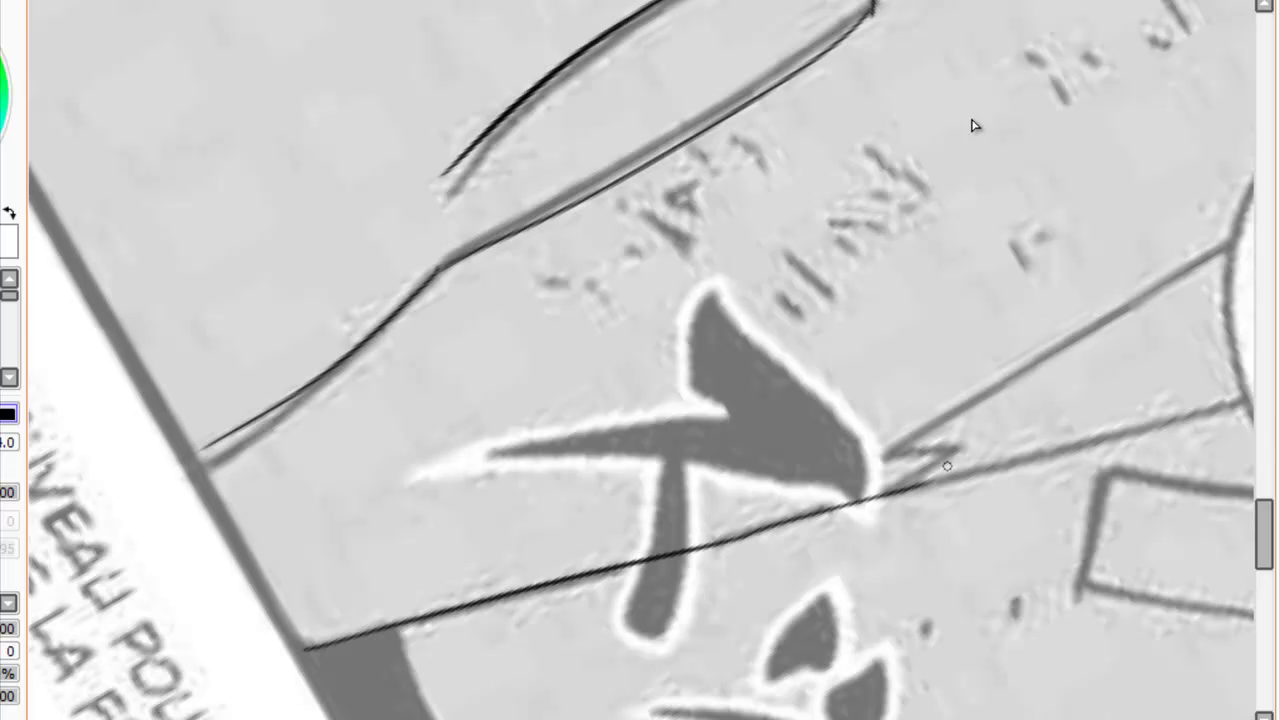
scroll(975, 125, up, 8)
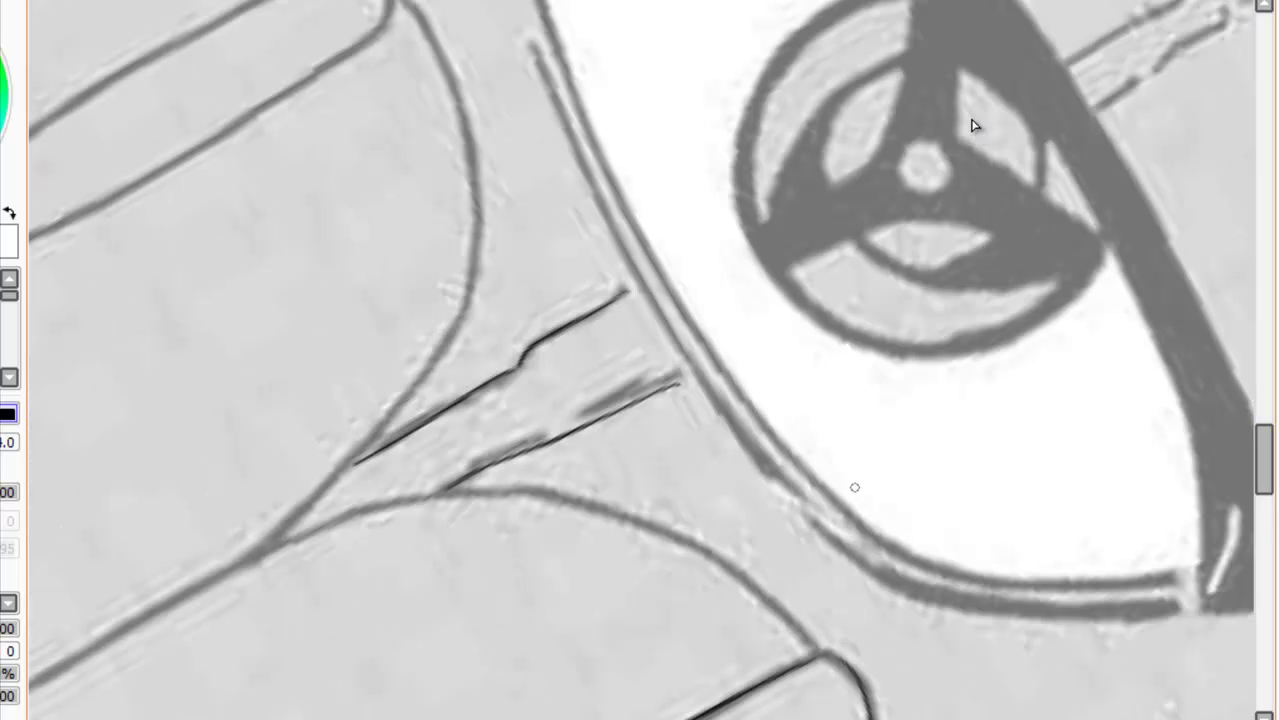
scroll(972, 119, down, 6)
scroll(972, 119, down, 3)
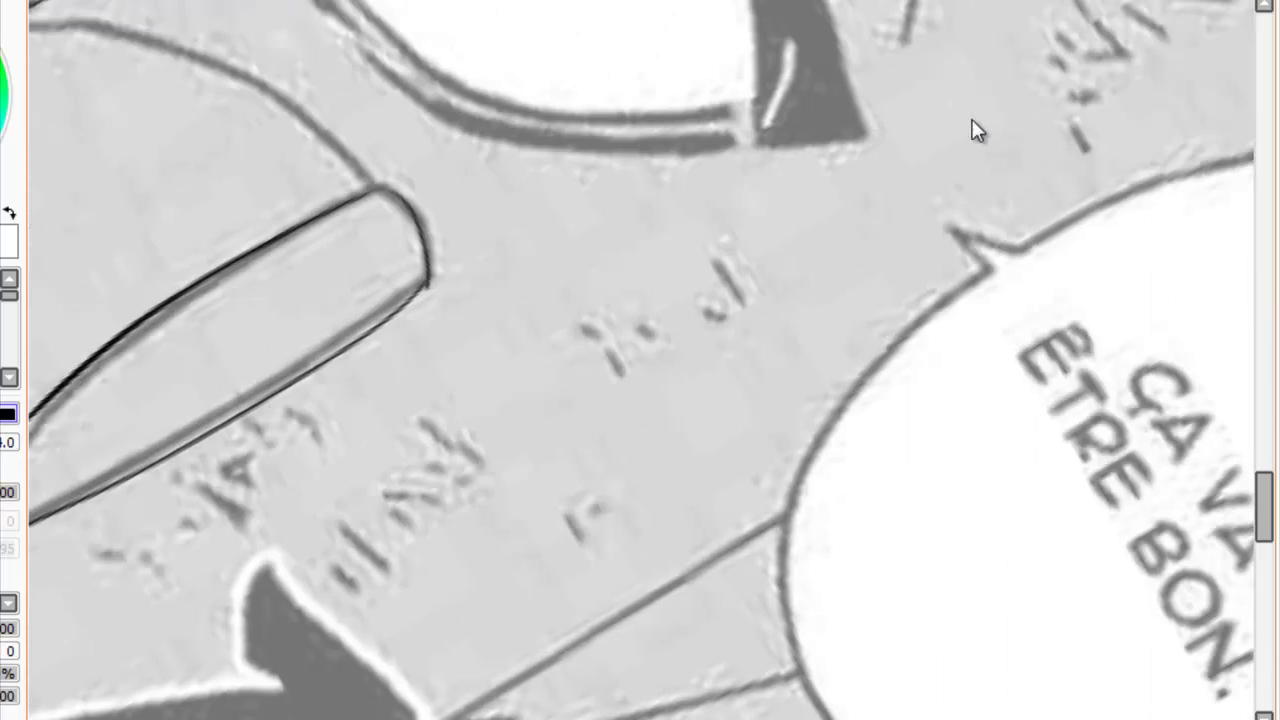
scroll(972, 125, down, 3)
scroll(972, 125, down, 2)
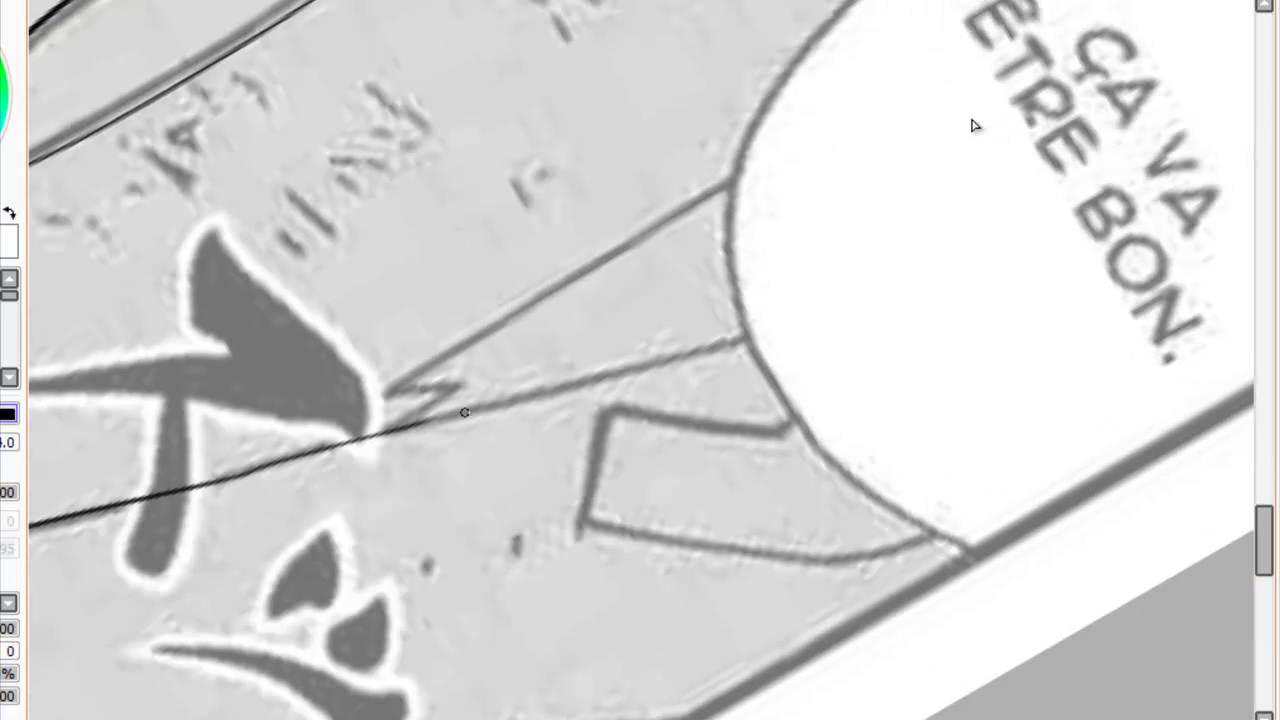
drag(428, 424, 755, 328)
drag(734, 185, 296, 426)
key(ctrl+z)
mouse_move(738, 174)
mouse_down()
mouse_move(421, 368)
mouse_move(478, 379)
mouse_move(372, 431)
mouse_up()
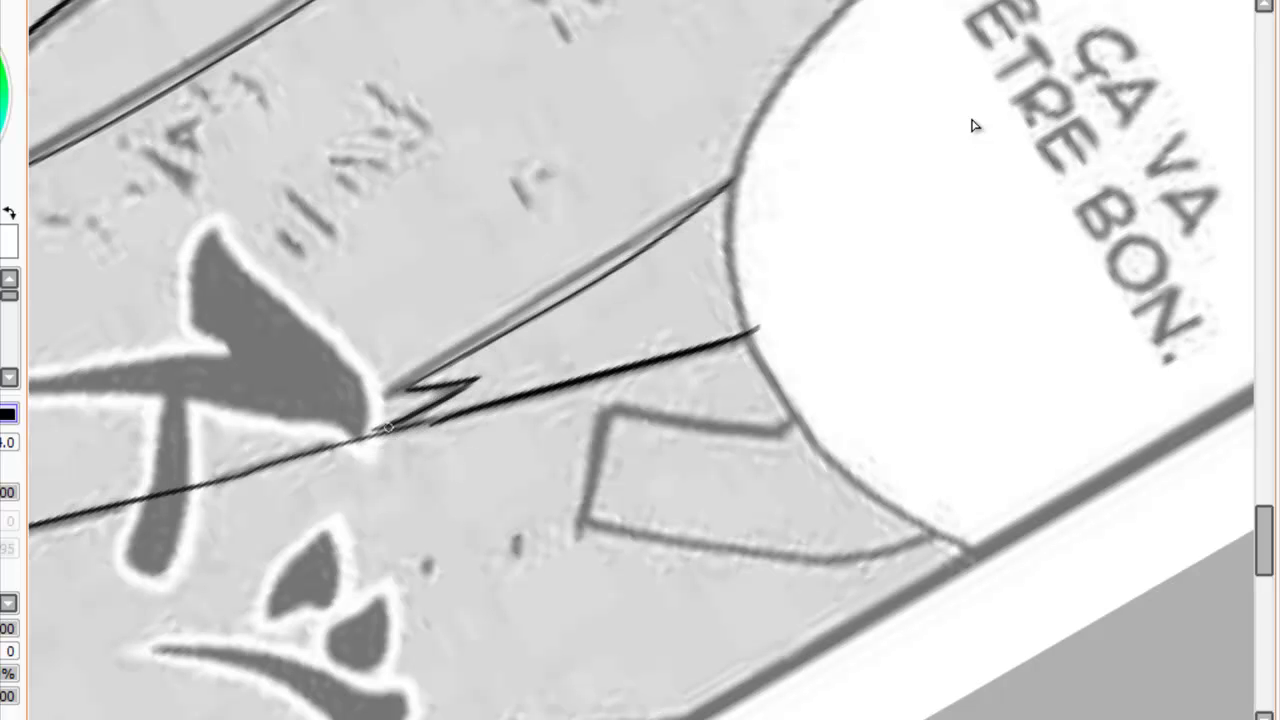
Ink the edge of the speech bubble's tail.
scroll(975, 125, up, 5)
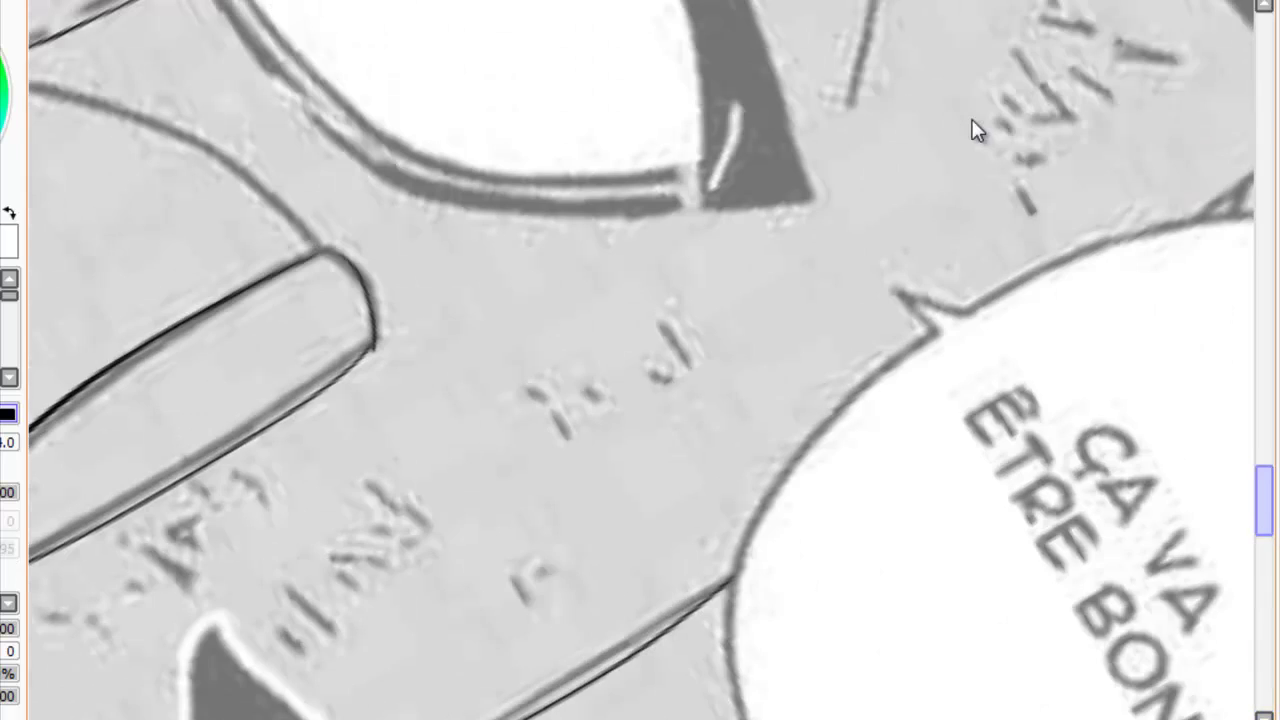
scroll(975, 125, up, 1)
scroll(972, 120, right, 5)
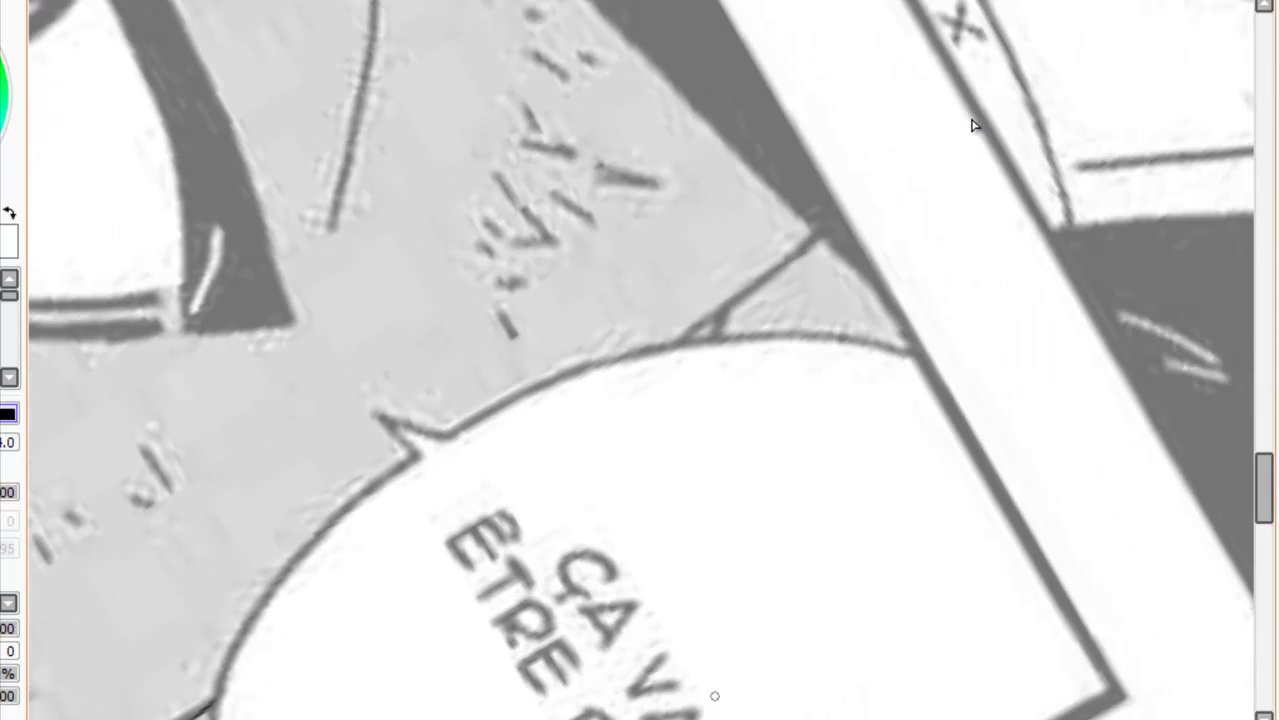
drag(812, 238, 652, 349)
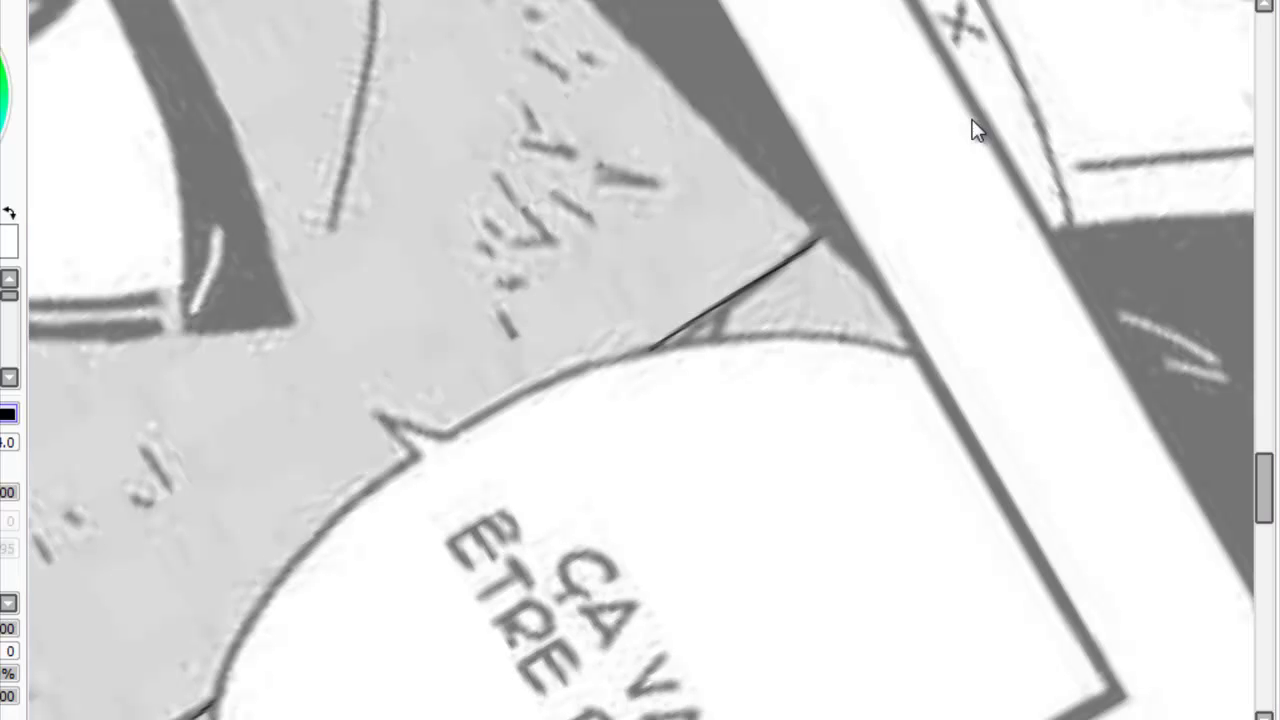
scroll(975, 125, down, 3)
Rotate the view upside down and ink a first line along the dark band's upper edge.
key(Delete)
key(Delete)
key(Delete)
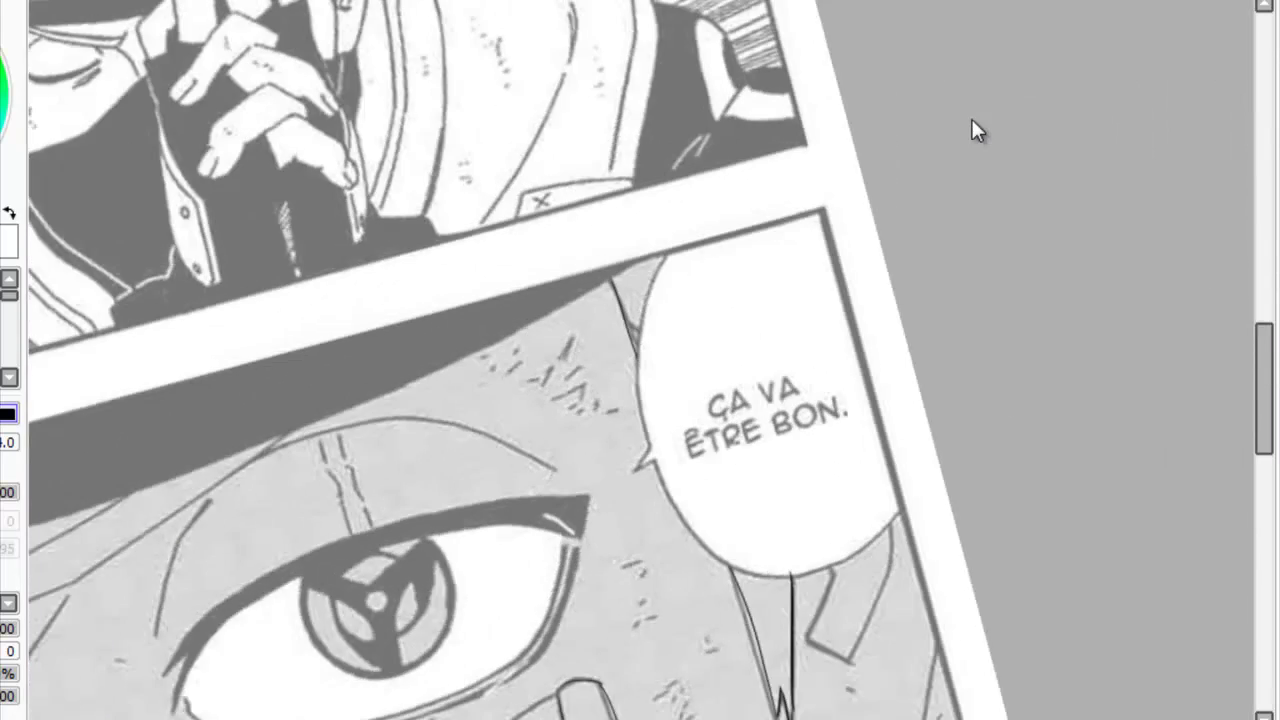
key(Delete)
key(Delete)
key(Delete)
key(End)
key(End)
key(End)
key(Delete)
key(Delete)
key(End)
key(End)
key(End)
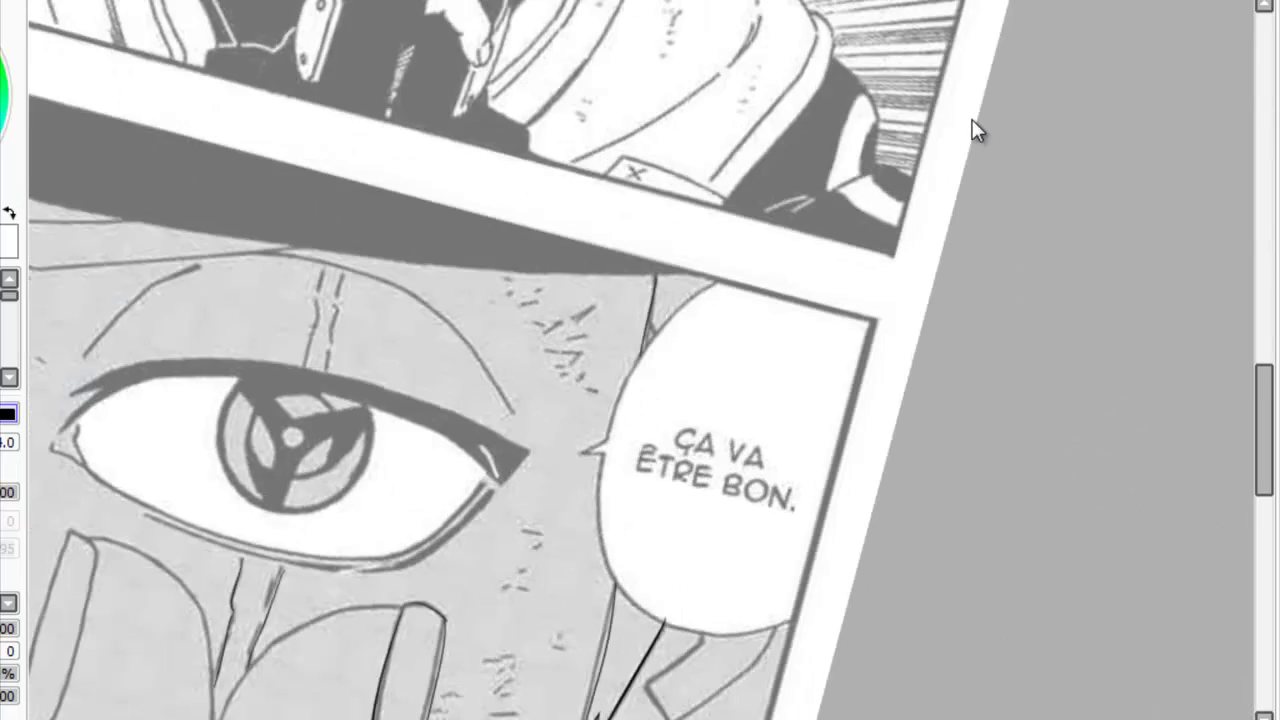
key(Delete)
key(Delete)
key(Delete)
key(End)
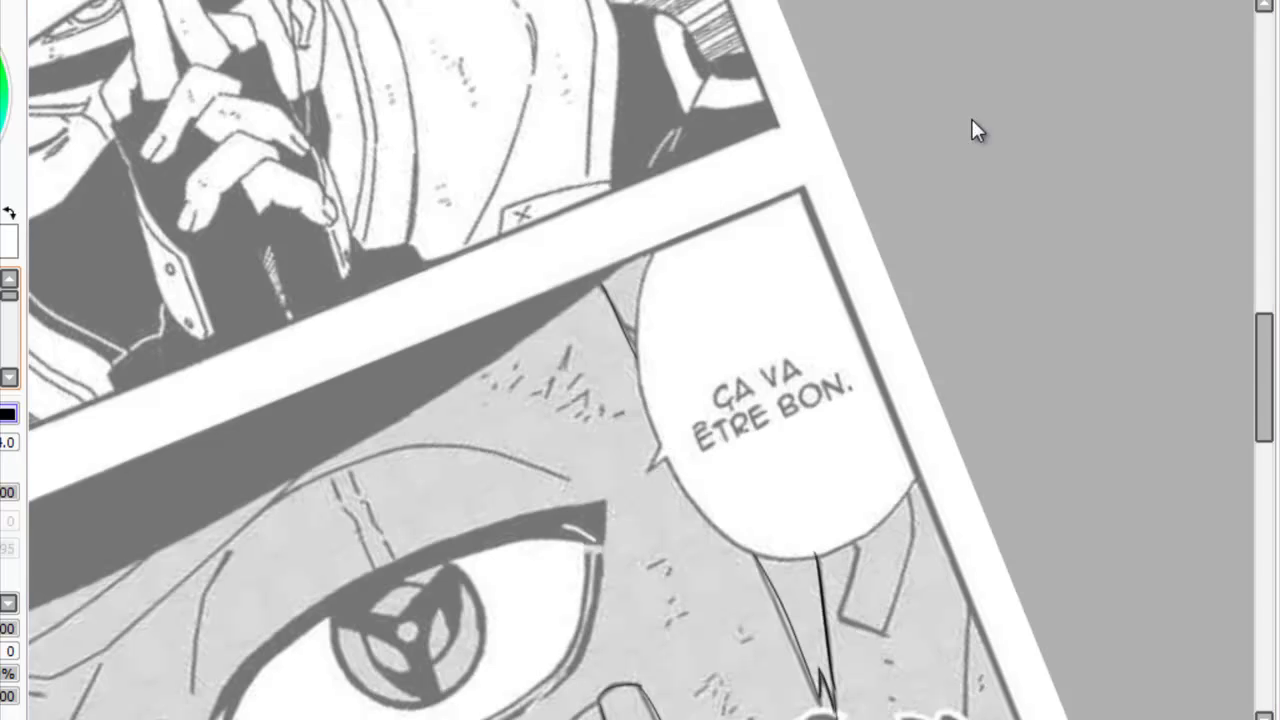
key(Delete)
key(Delete)
key(Delete)
key(Delete)
key(Delete)
key(End)
key(End)
scroll(972, 120, right, 3)
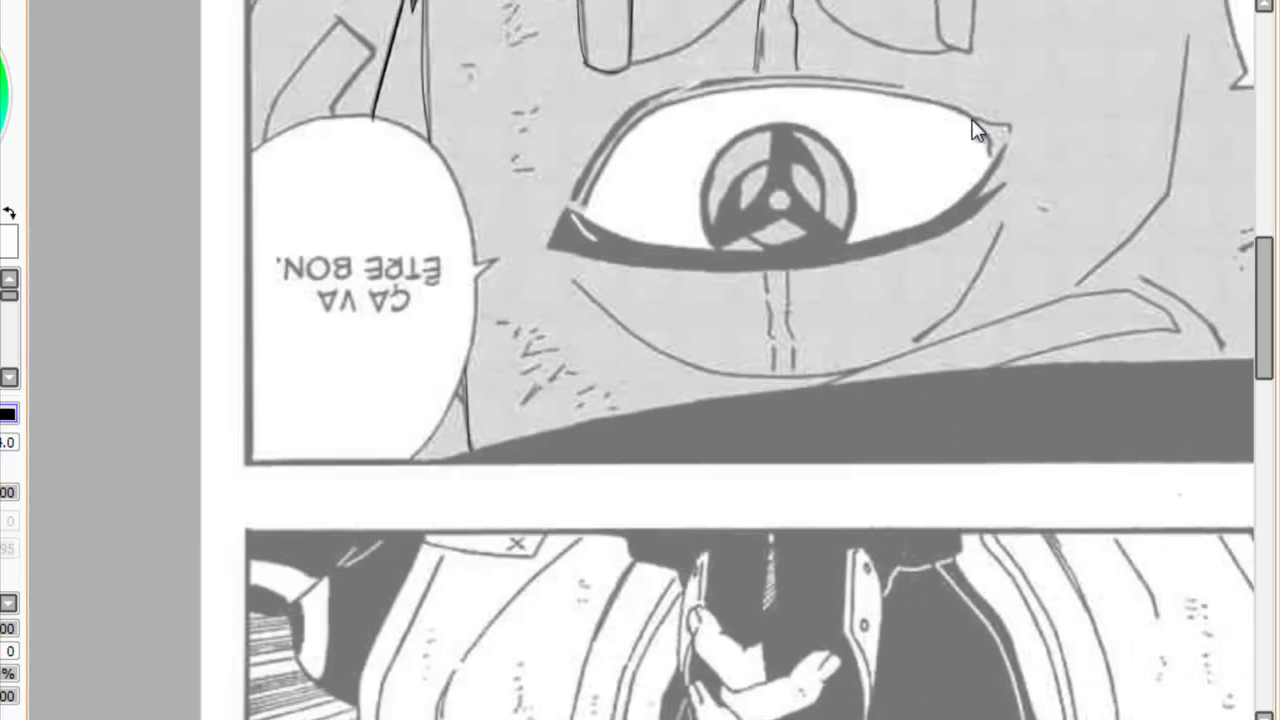
scroll(972, 120, right, 2)
scroll(972, 120, up, 1)
scroll(972, 125, up, 2)
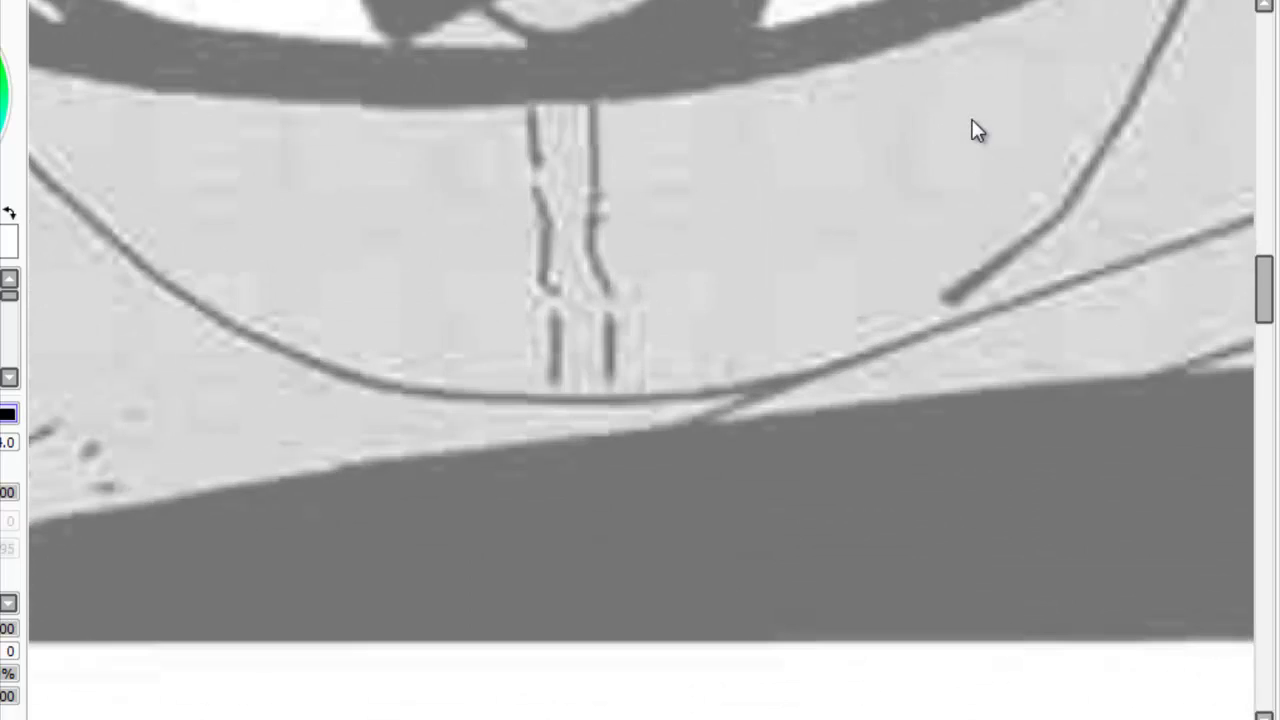
scroll(972, 125, up, 1)
scroll(972, 128, left, 3)
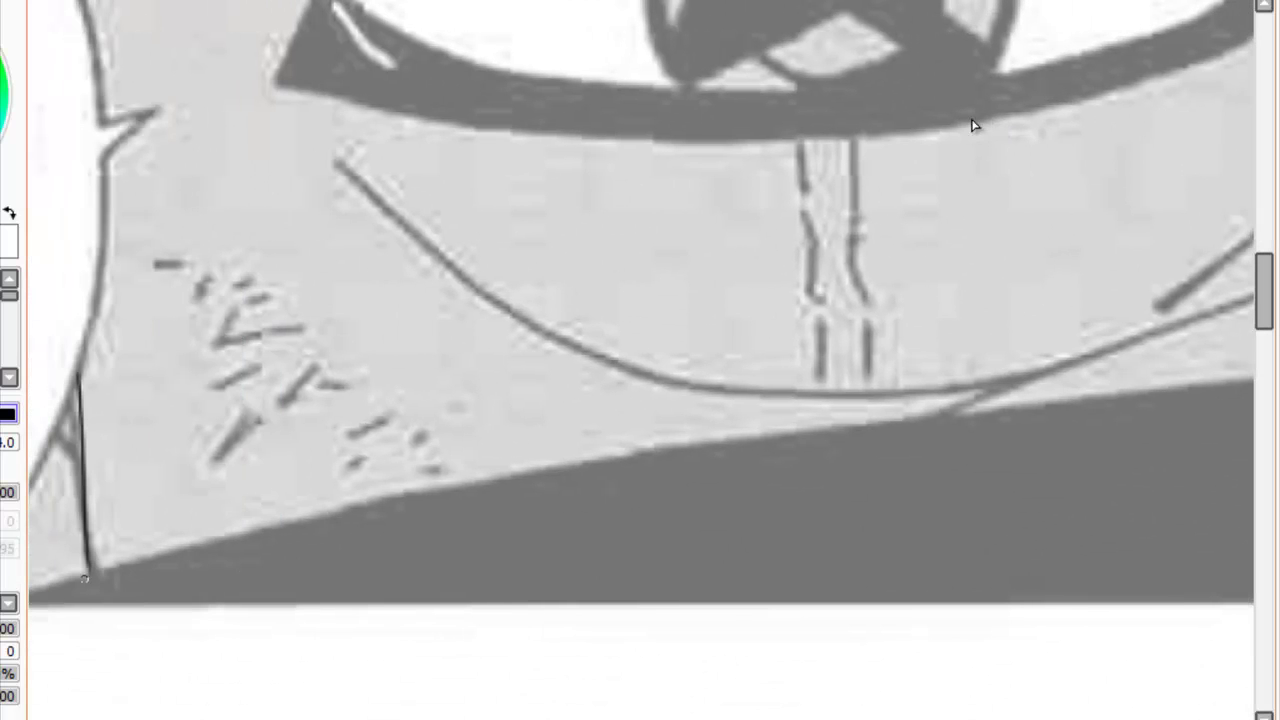
scroll(975, 127, left, 2)
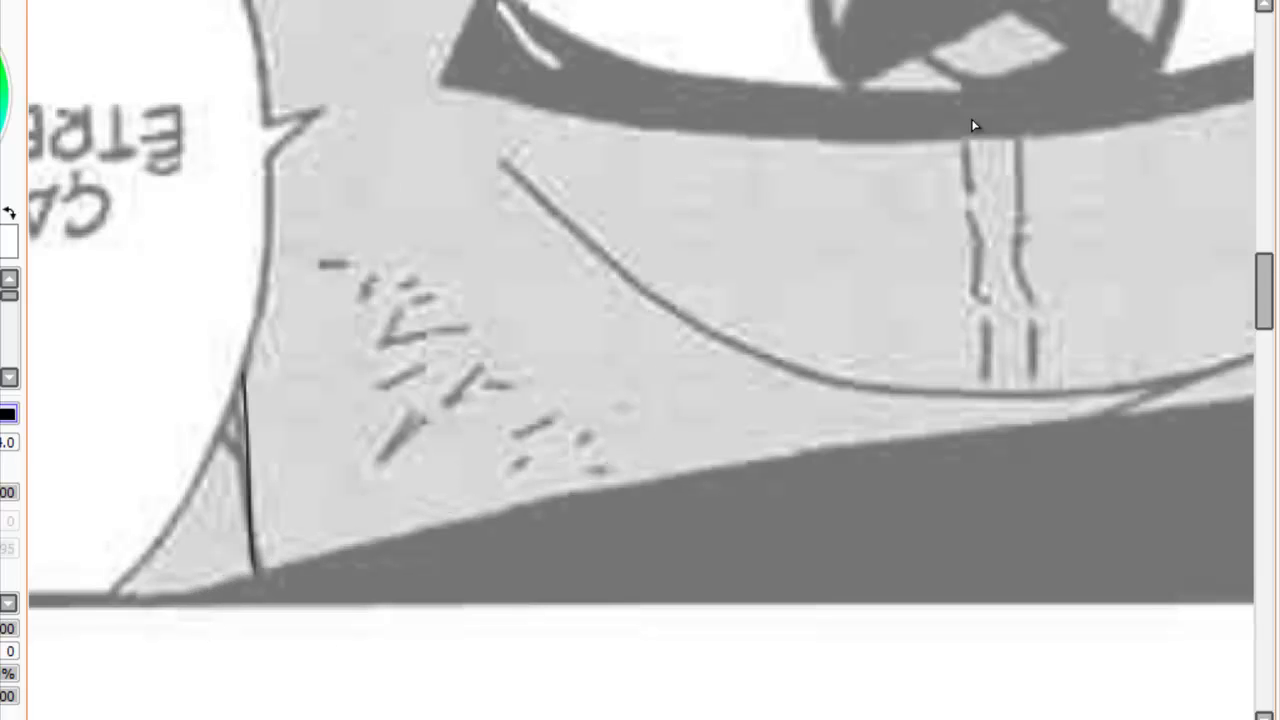
drag(186, 596, 723, 465)
Redraw a thin ink line along the dark edge.
scroll(975, 128, right, 5)
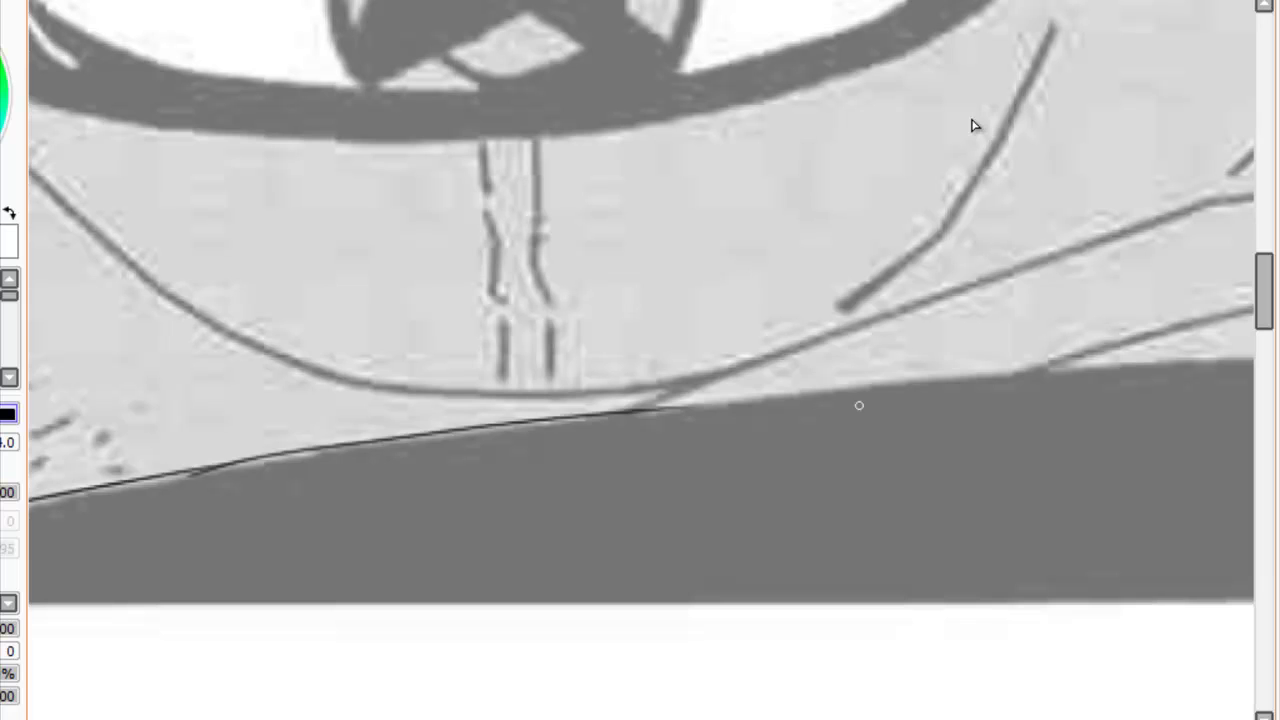
drag(150, 480, 830, 410)
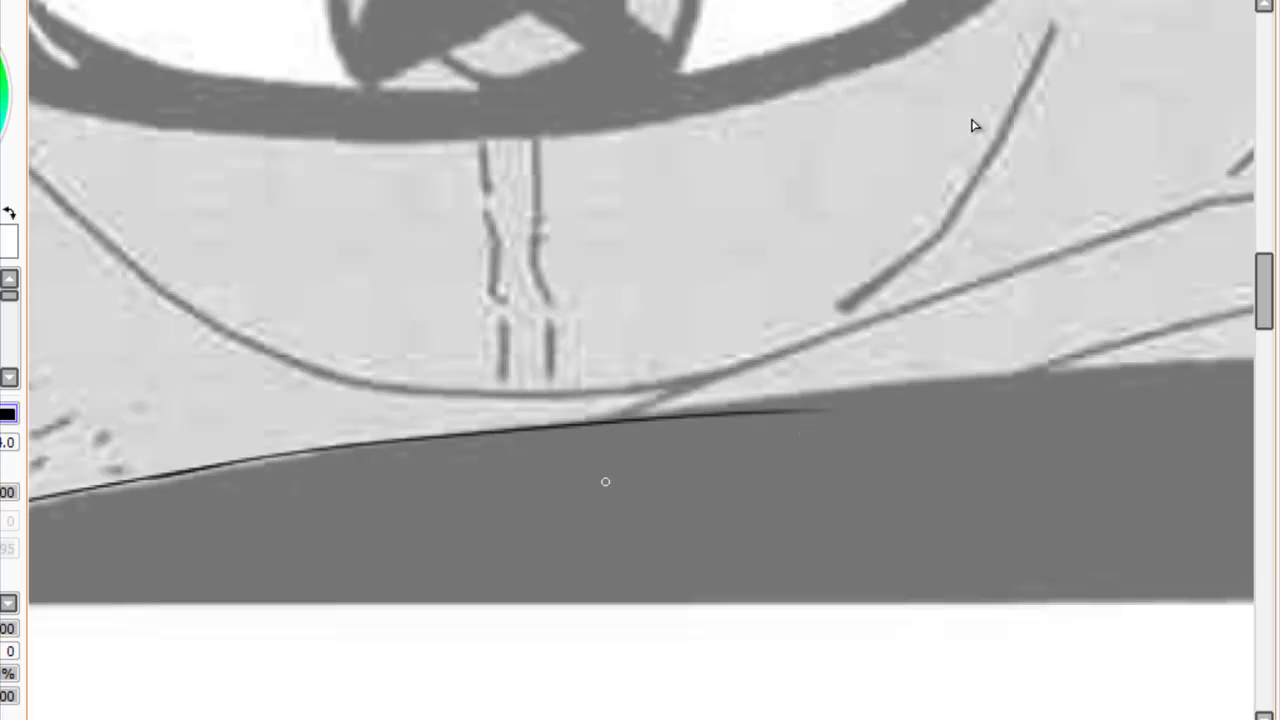
key(ctrl+z)
drag(106, 484, 981, 391)
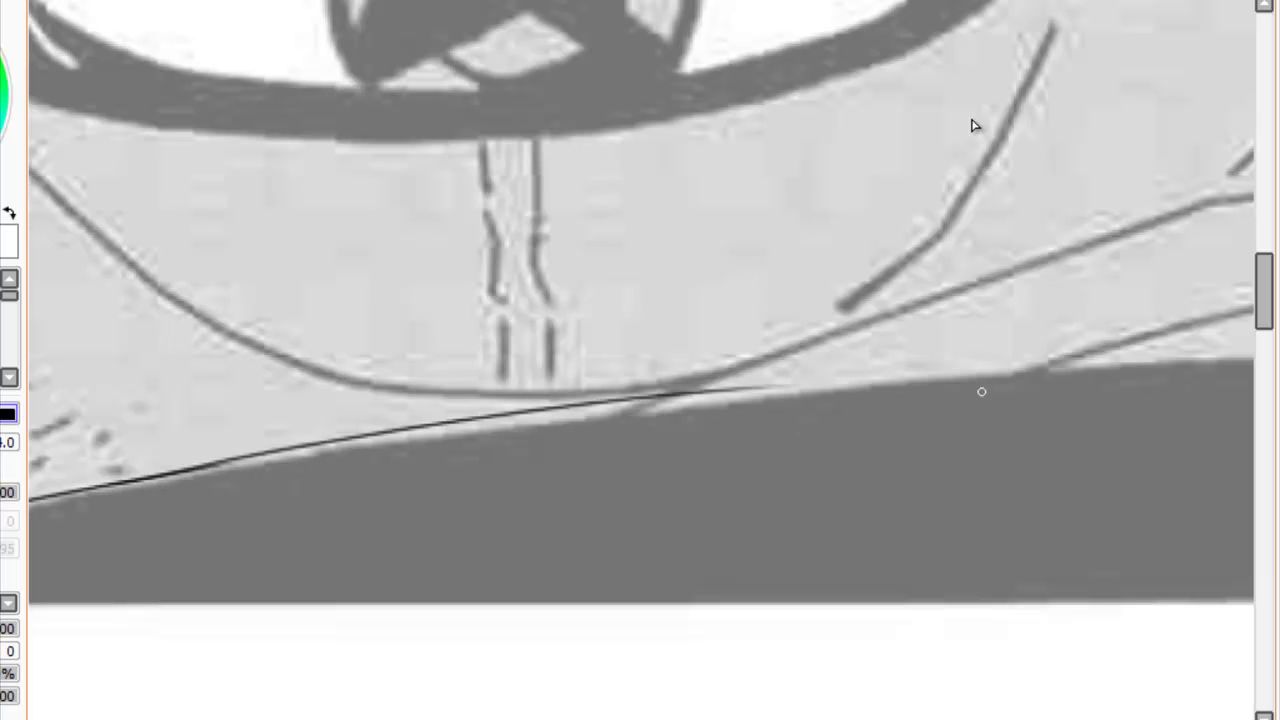
Ink a long line along the top of the dark band, retrying until it sits right.
scroll(644, 423, right, 5)
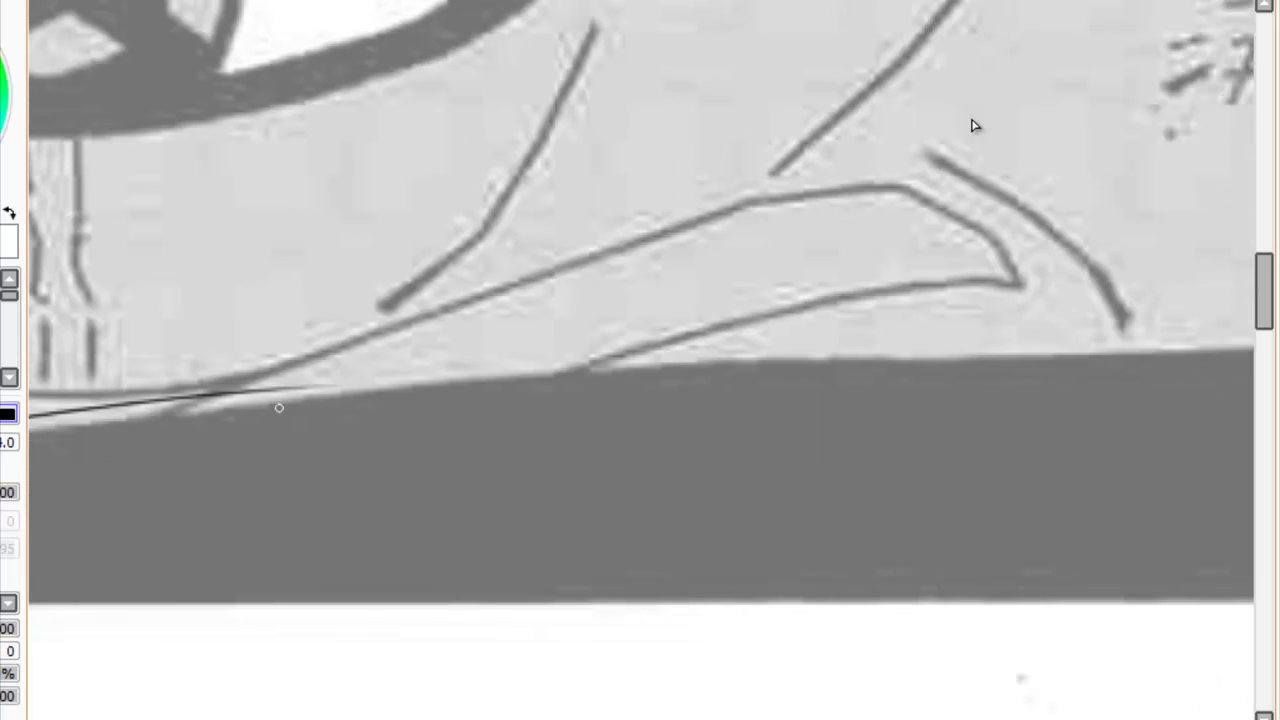
mouse_move(287, 387)
mouse_down()
mouse_move(829, 394)
mouse_move(1120, 428)
mouse_up()
key(ctrl+z)
drag(287, 387, 1053, 353)
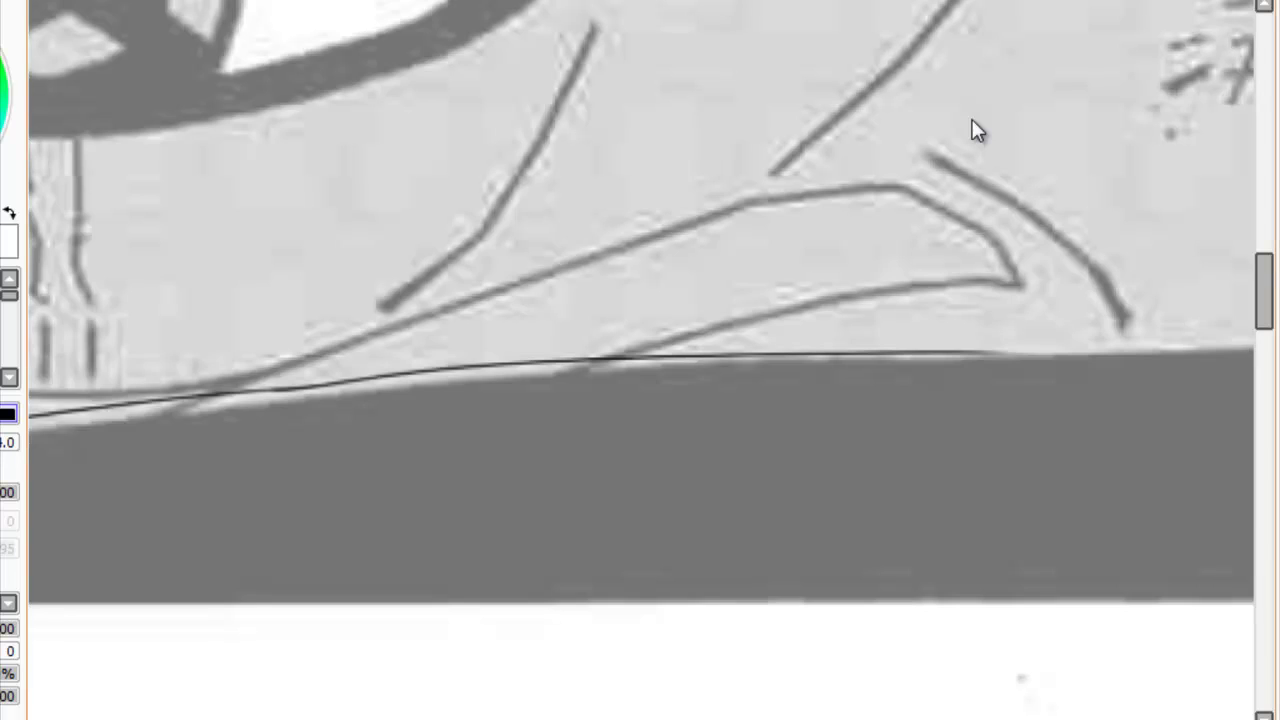
scroll(975, 125, right, 5)
drag(481, 355, 1176, 347)
key(ctrl+z)
drag(495, 353, 1250, 359)
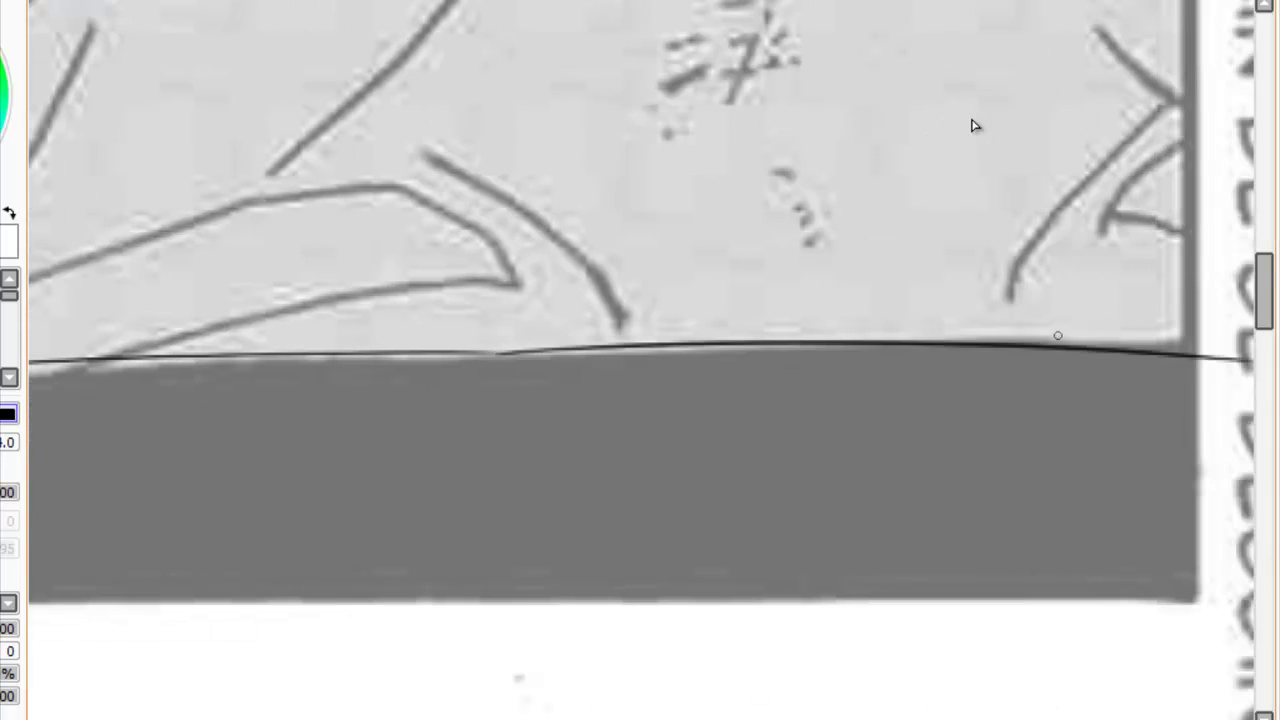
key(ctrl+z)
drag(435, 355, 1193, 337)
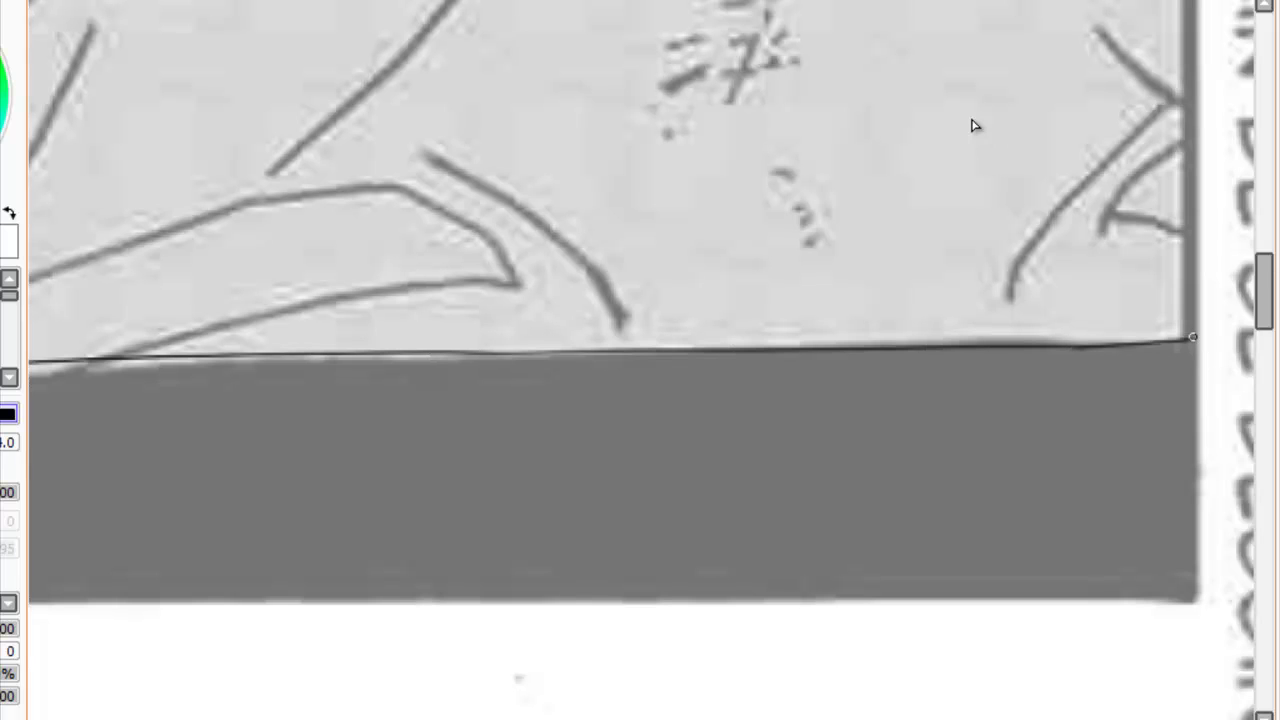
Ink a thicker, longer curved line near the panel's right edge.
scroll(975, 130, up, 3)
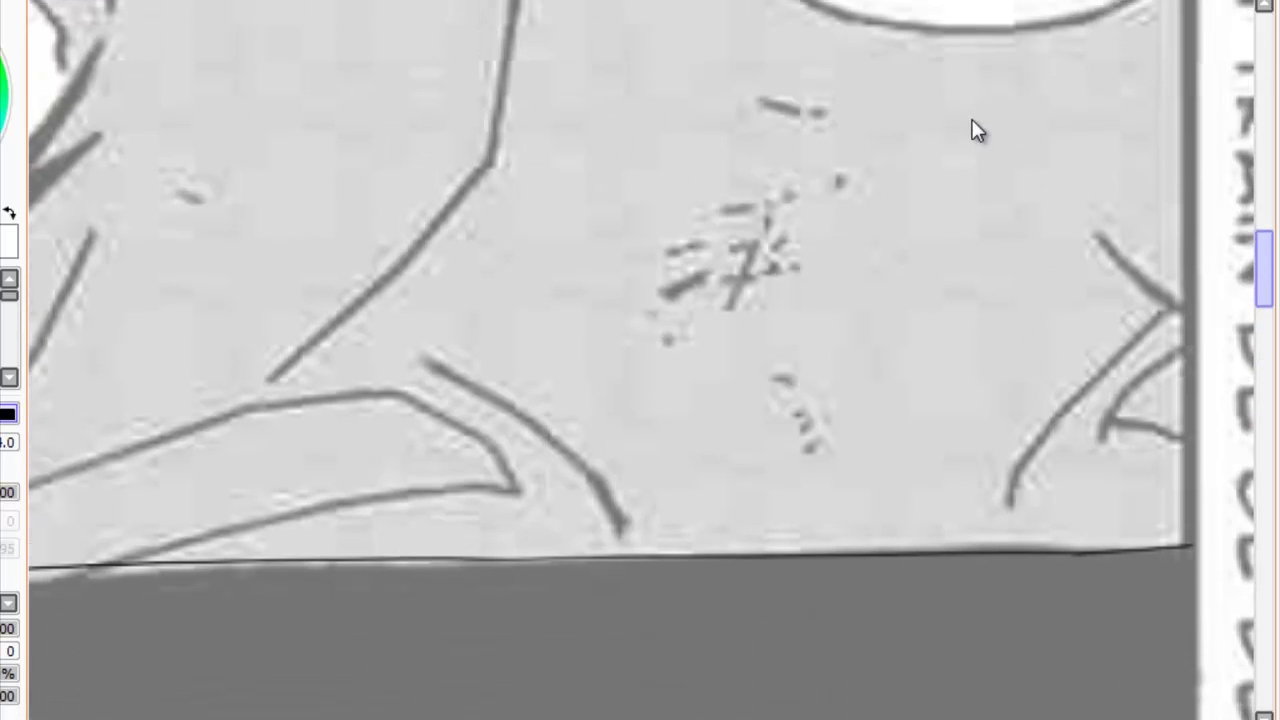
drag(1160, 325, 985, 492)
key(ctrl+z)
mouse_move(1003, 535)
mouse_down()
mouse_move(1160, 325)
mouse_move(1092, 450)
mouse_move(1163, 438)
mouse_up()
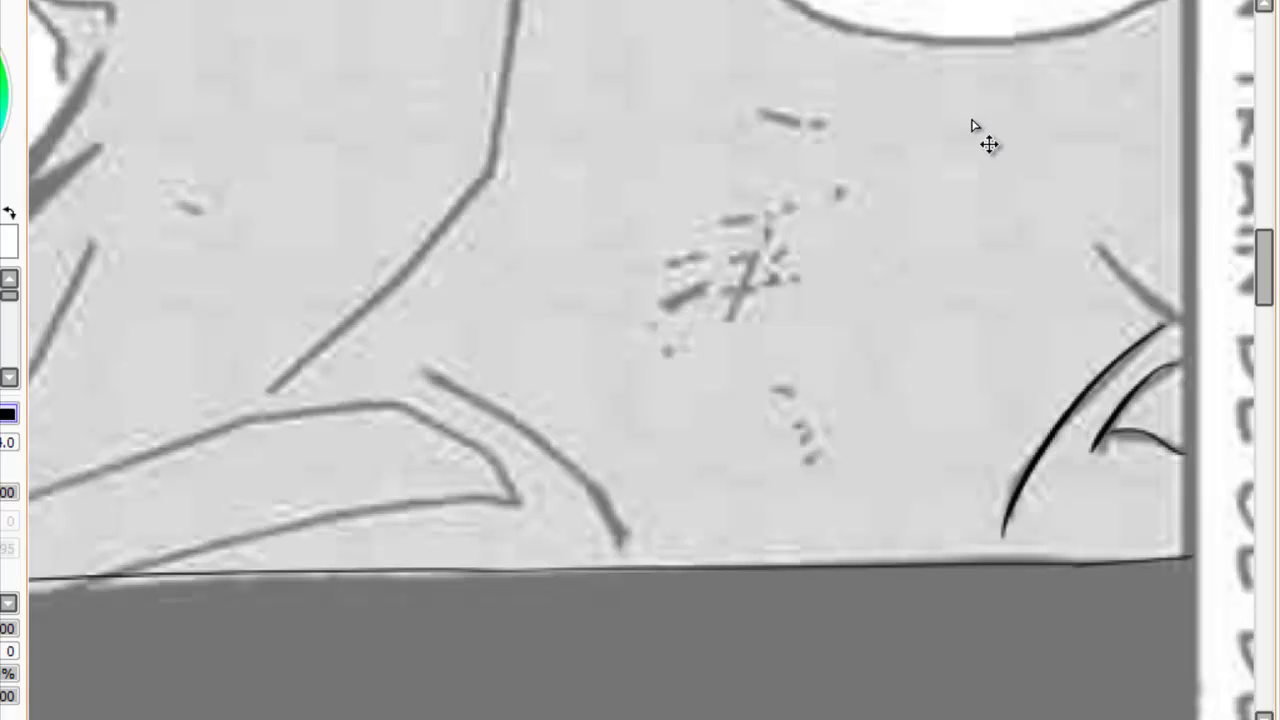
Ink the upper and lower curved collar lines after re-angling the view.
drag(988, 144, 1173, 147)
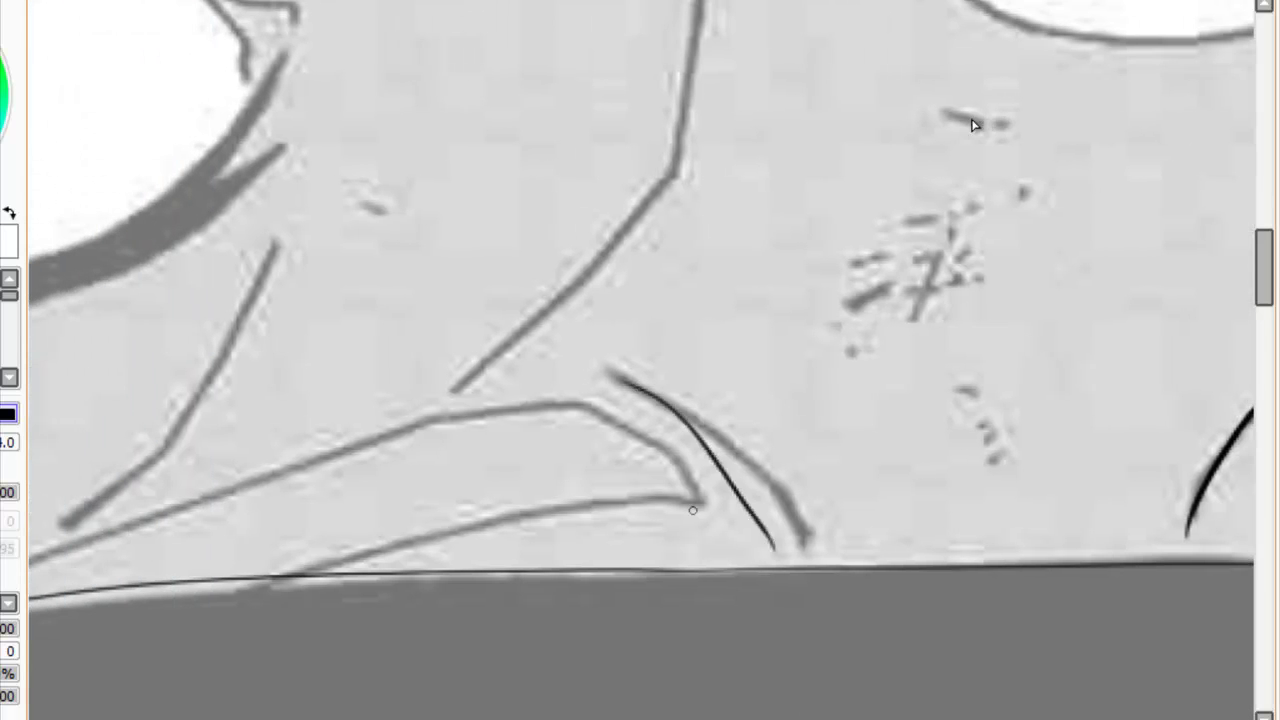
key(Delete)
key(End)
key(End)
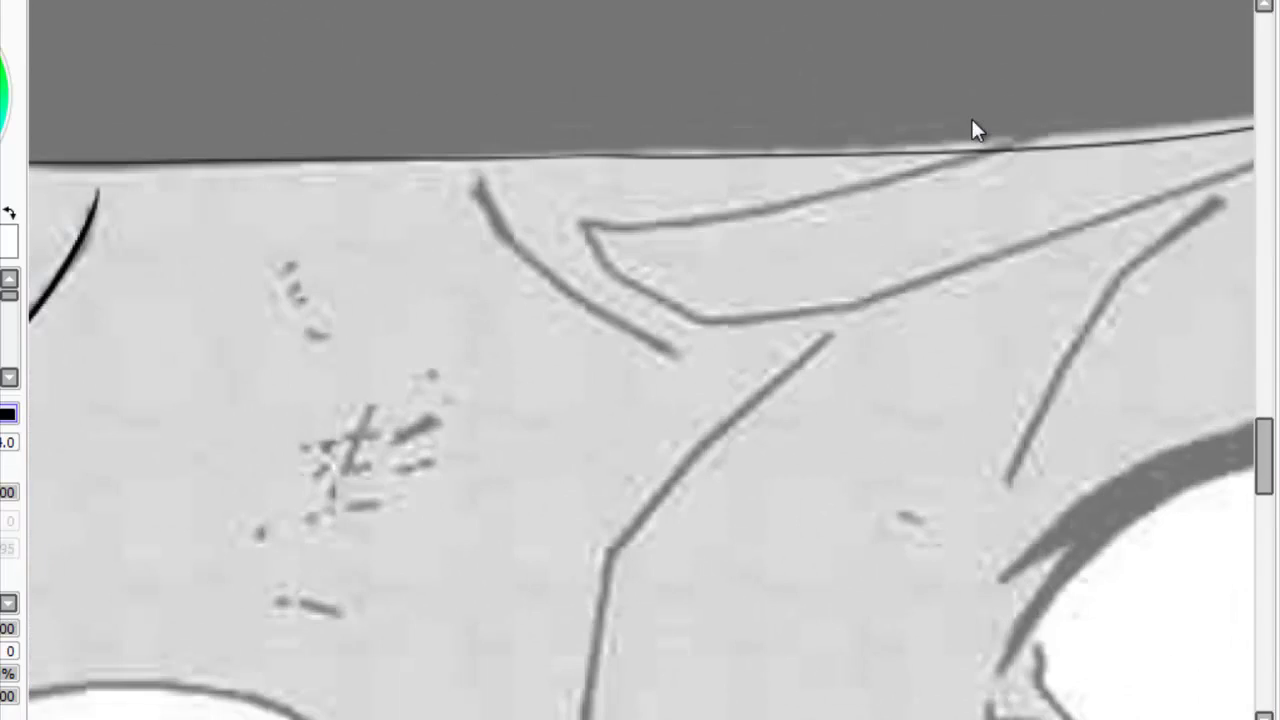
key(End)
key(End)
key(End)
key(End)
key(End)
key(End)
key(End)
key(End)
key(End)
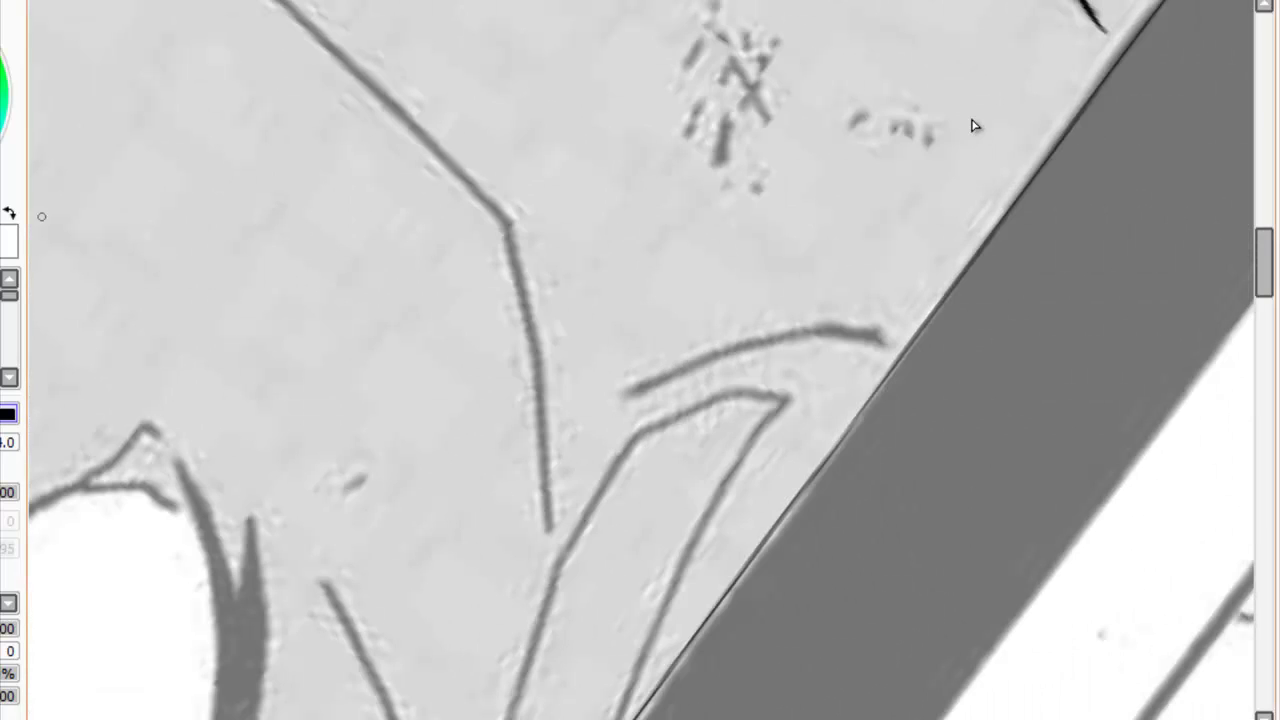
key(ctrl+z)
mouse_move(634, 395)
mouse_down()
mouse_move(881, 334)
mouse_move(606, 390)
mouse_up()
key(ctrl+z)
drag(880, 336, 594, 400)
drag(783, 403, 662, 432)
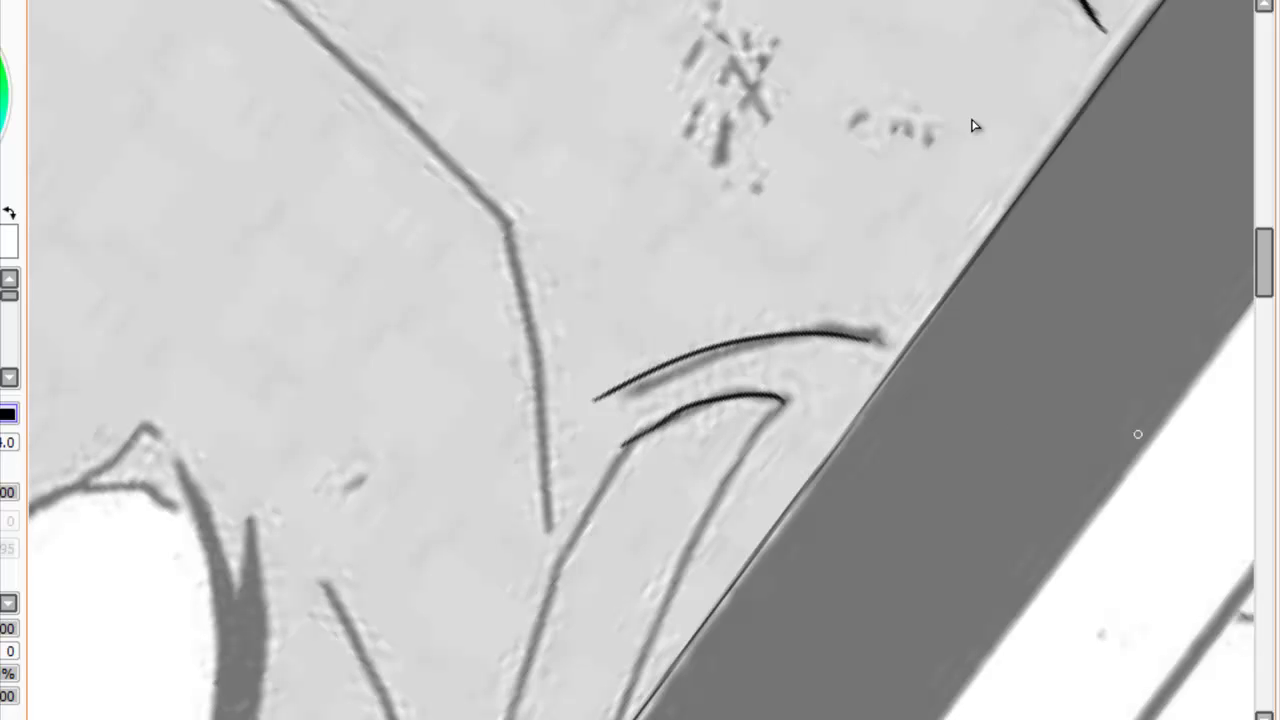
Trace the upper part of the grey curve in ink, retrying the stroke several times.
scroll(975, 125, down, 3)
drag(628, 186, 500, 428)
key(ctrl+z)
drag(624, 190, 488, 482)
key(ctrl+z)
drag(626, 186, 505, 448)
key(ctrl+z)
drag(624, 190, 495, 480)
key(ctrl+z)
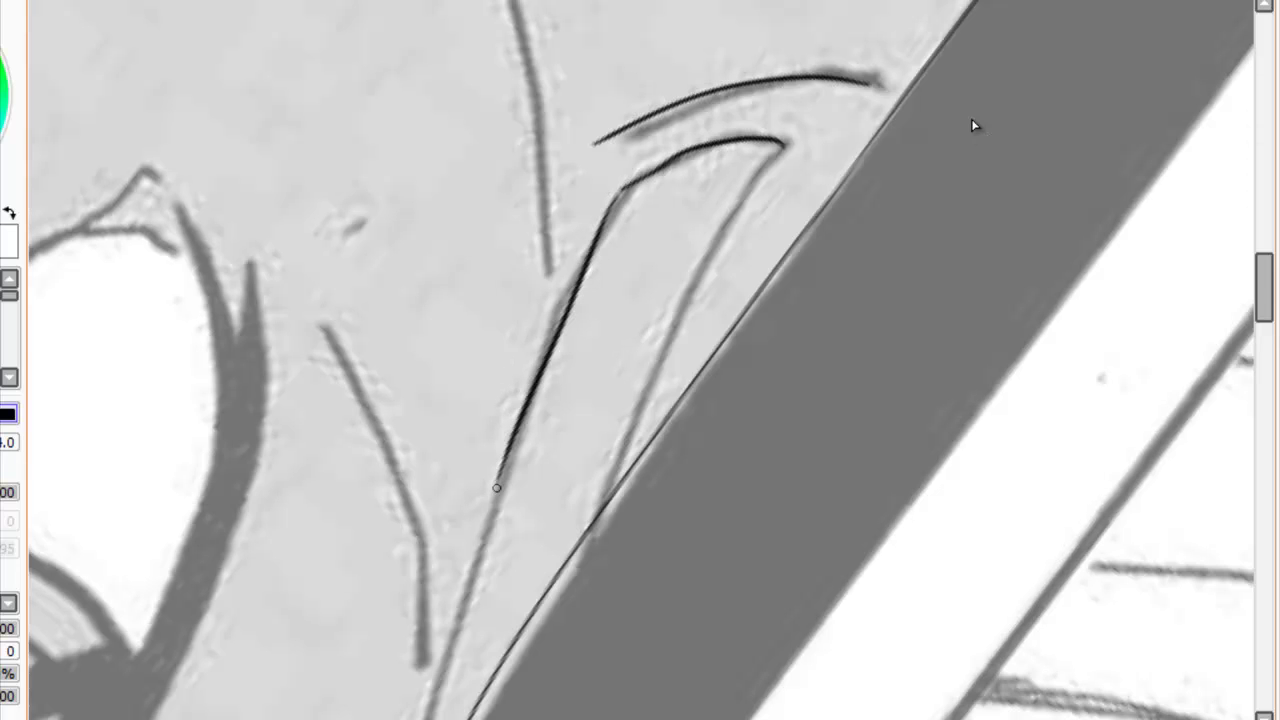
Continue the ink stroke further down the grey line.
scroll(975, 125, down, 3)
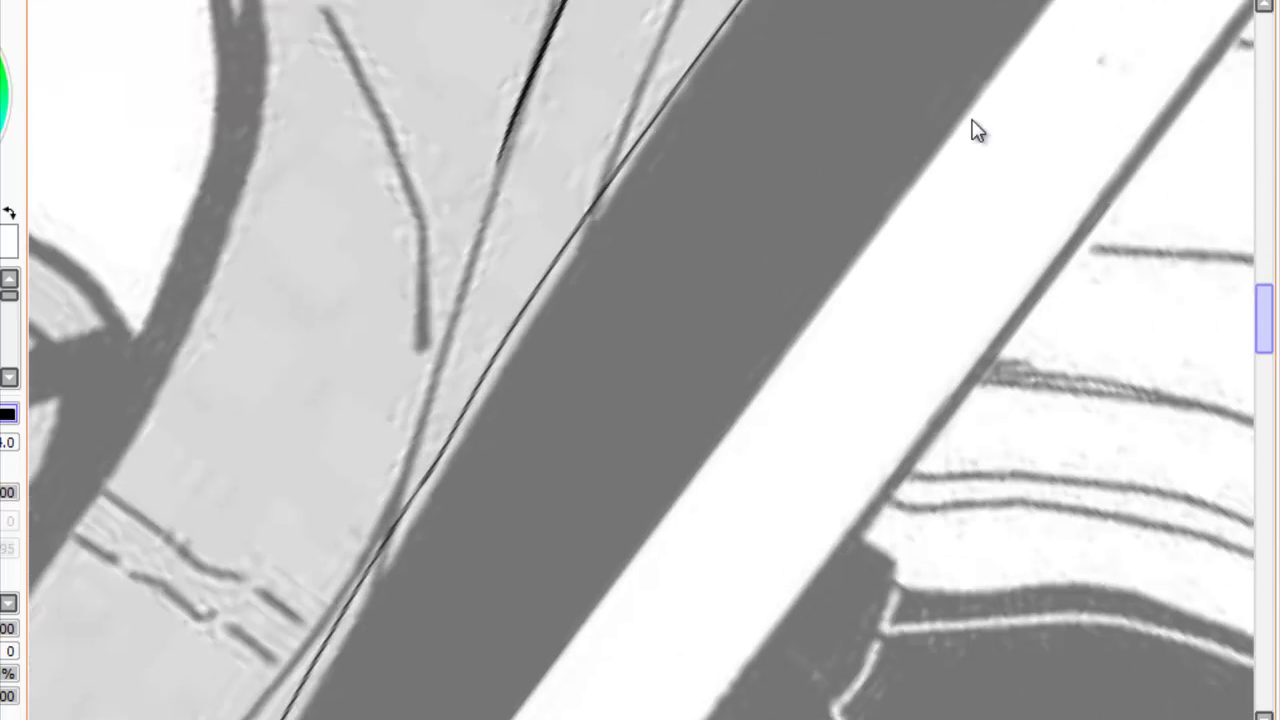
scroll(975, 125, down, 2)
drag(505, 242, 400, 530)
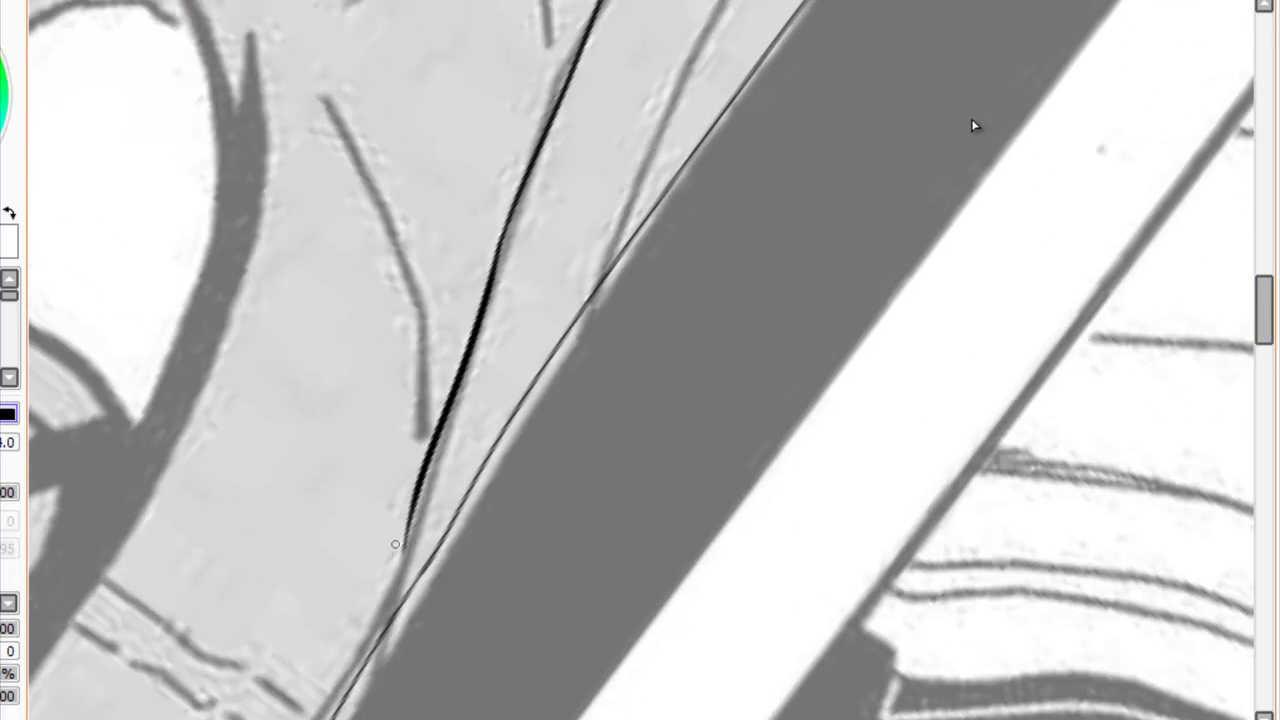
key(ctrl+z)
mouse_move(499, 246)
mouse_down()
mouse_move(388, 561)
mouse_move(428, 505)
mouse_up()
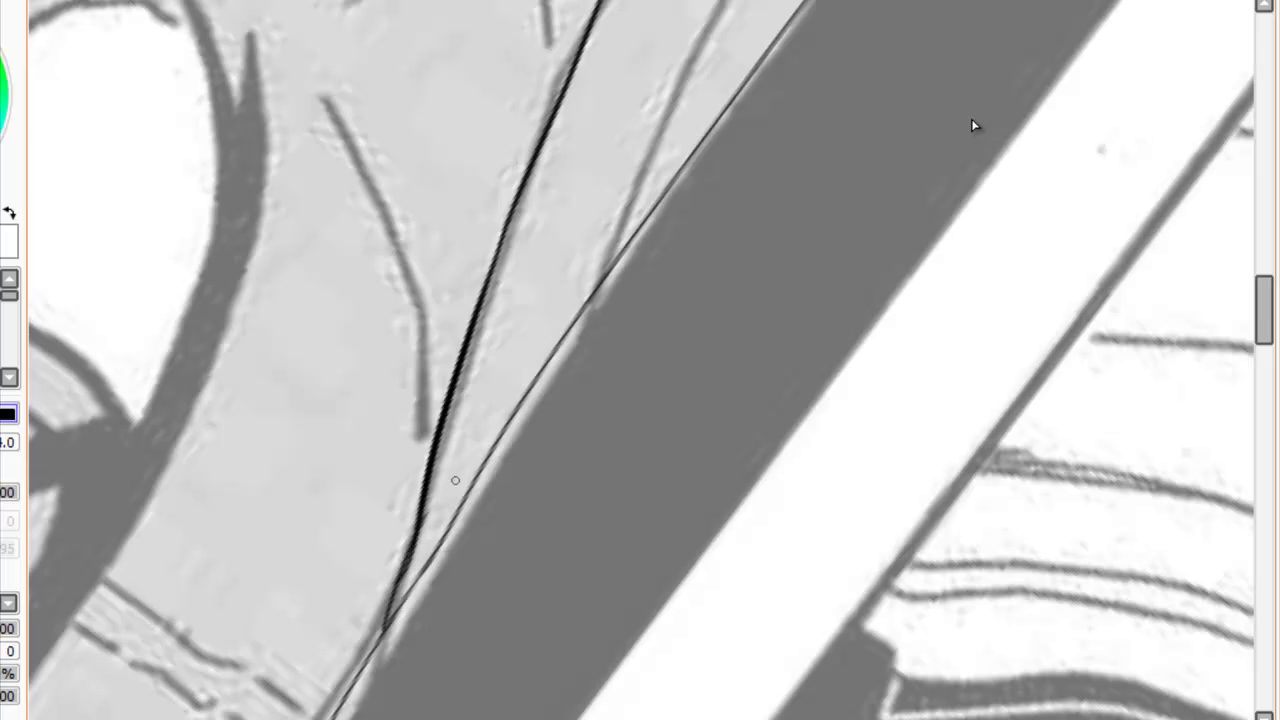
Ink the inner curved line beside the band, keeping its lower extension.
scroll(972, 121, up, 2)
scroll(972, 121, up, 1)
mouse_move(780, 82)
mouse_down()
mouse_move(656, 264)
mouse_move(597, 436)
mouse_up()
key(ctrl+z)
key(ctrl+z)
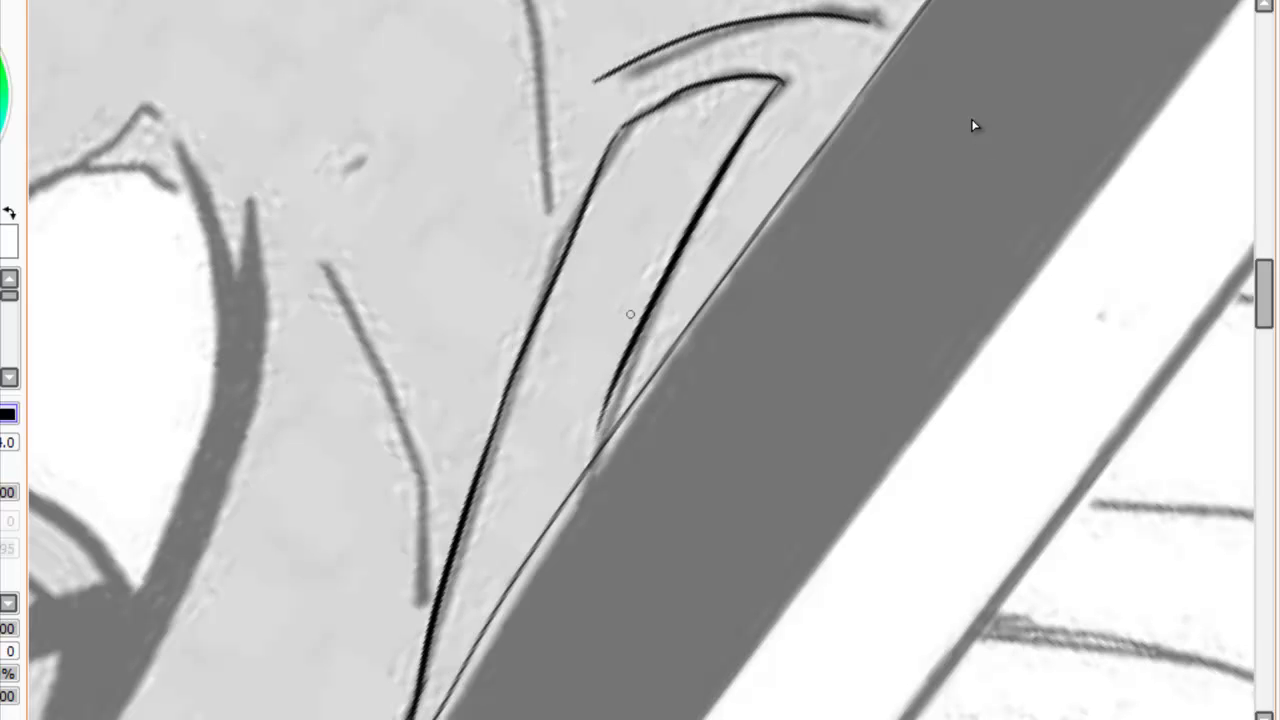
drag(626, 336, 586, 466)
key(ctrl+z)
drag(626, 336, 586, 470)
key(ctrl+z)
key(ctrl+y)
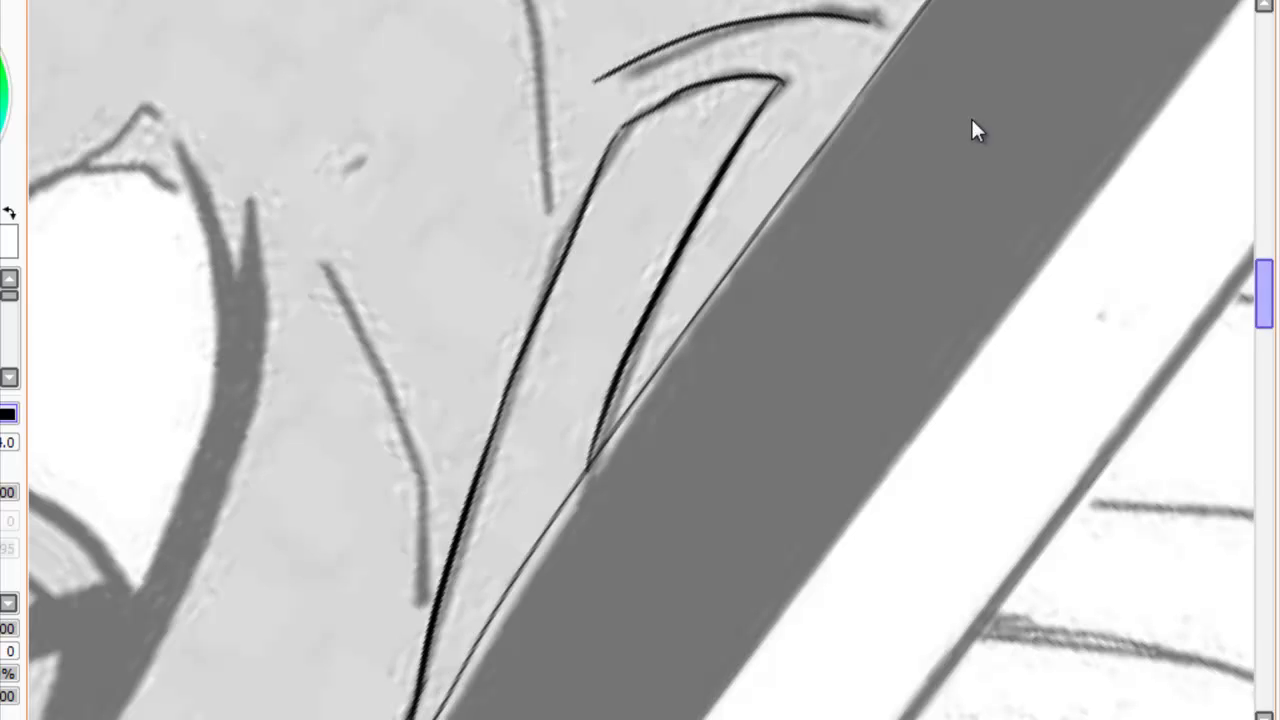
scroll(972, 121, up, 10)
scroll(972, 120, down, 6)
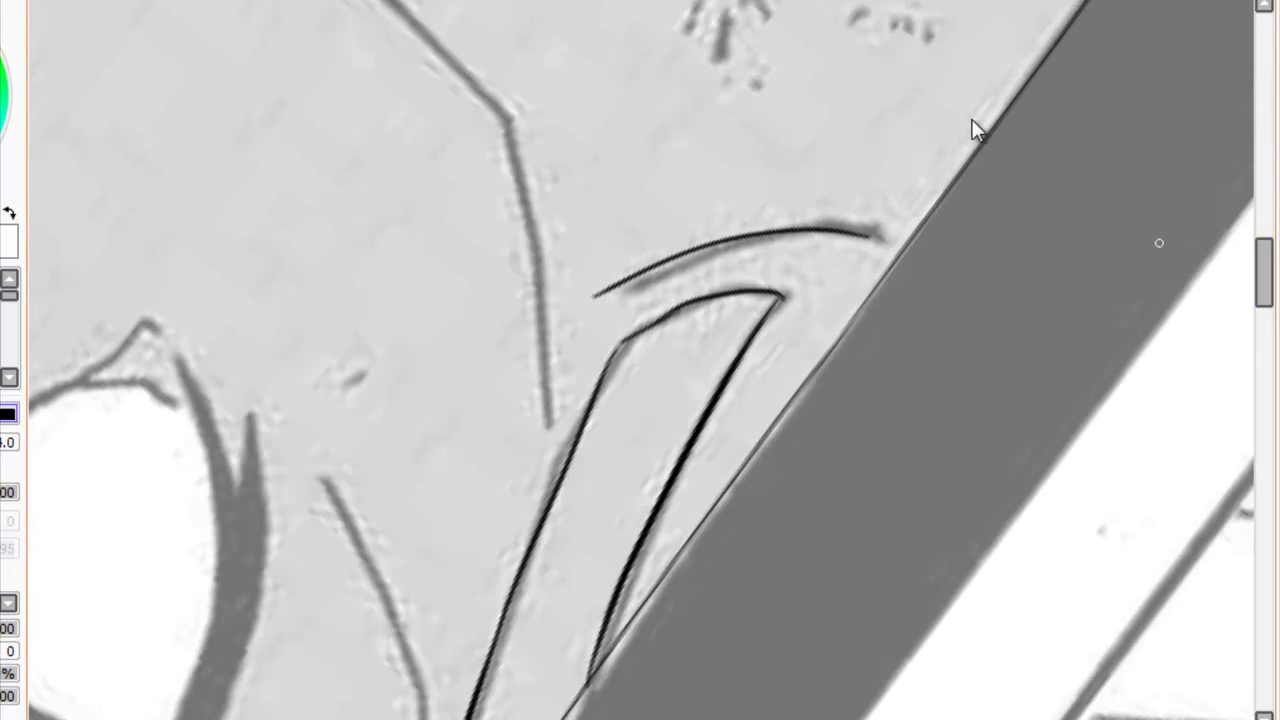
scroll(972, 119, up, 1)
scroll(972, 119, up, 5)
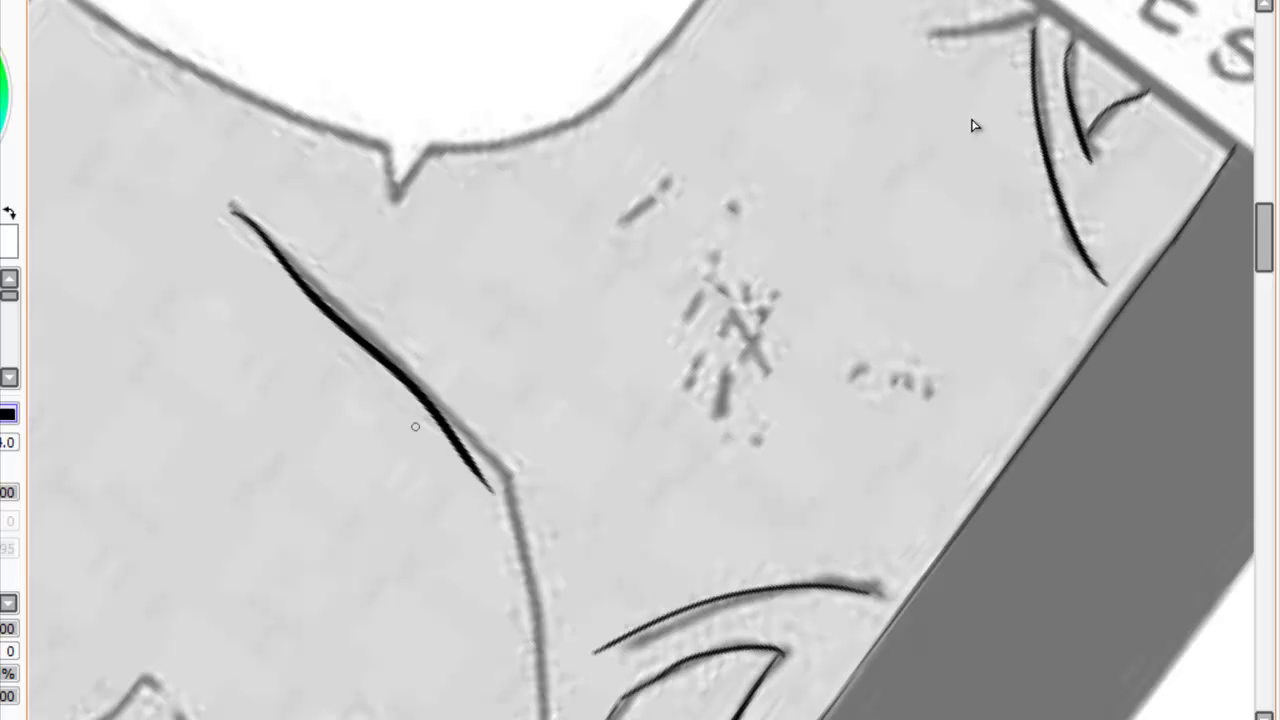
Rotate the canvas back upright and ink the angled neck line, redrawing it until it fits.
key(Delete)
key(Delete)
key(Delete)
key(Delete)
key(Delete)
key(Delete)
key(Delete)
key(Delete)
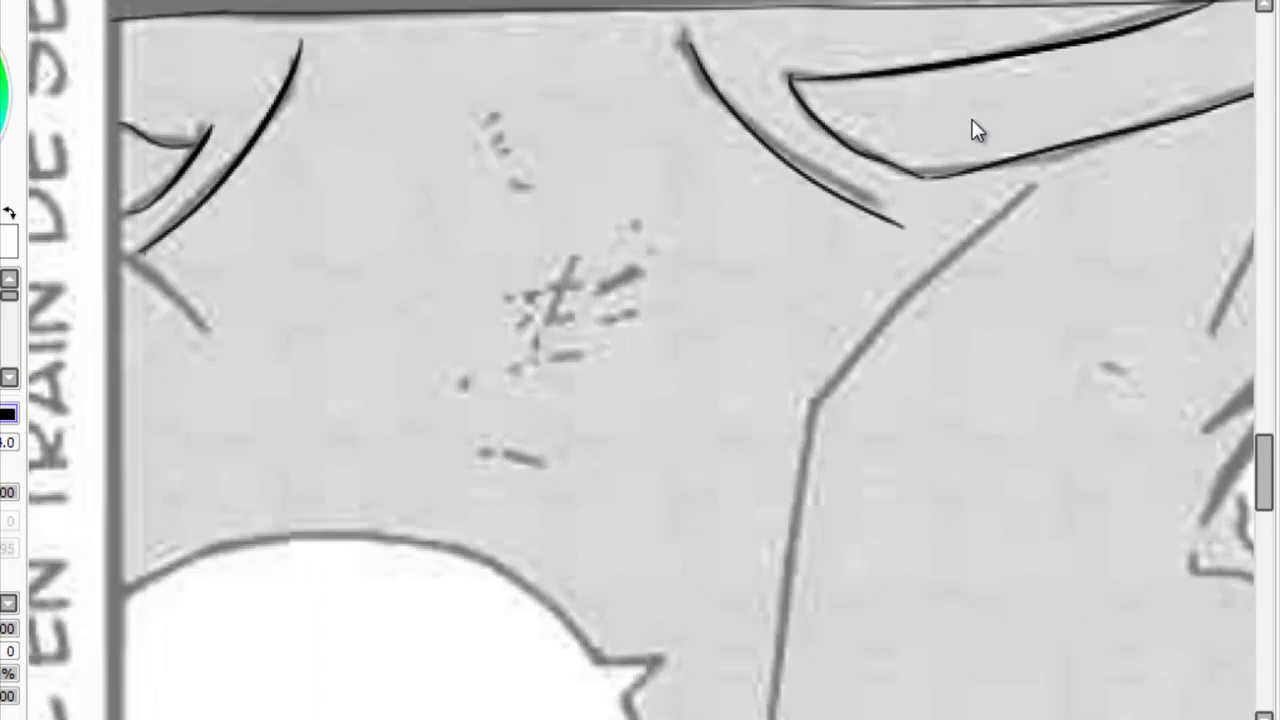
key(Delete)
key(Delete)
key(Delete)
key(Delete)
key(Delete)
scroll(971, 118, down, 5)
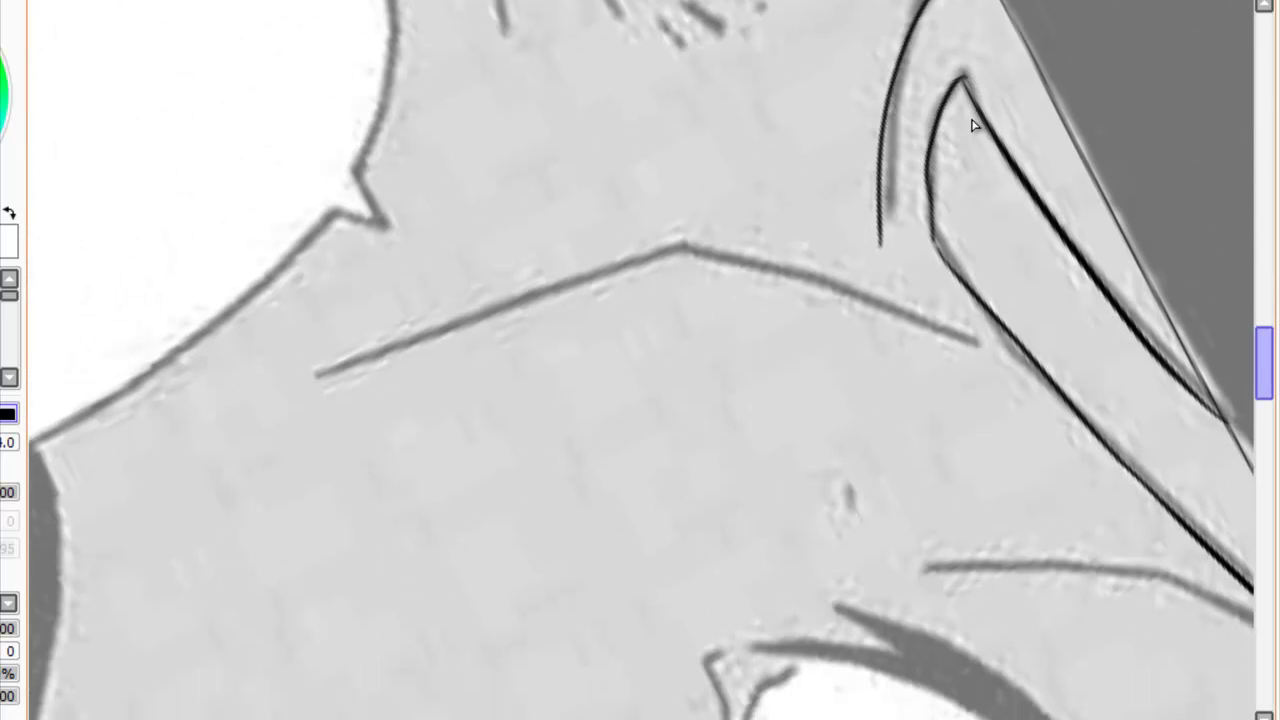
drag(314, 381, 660, 258)
key(ctrl+z)
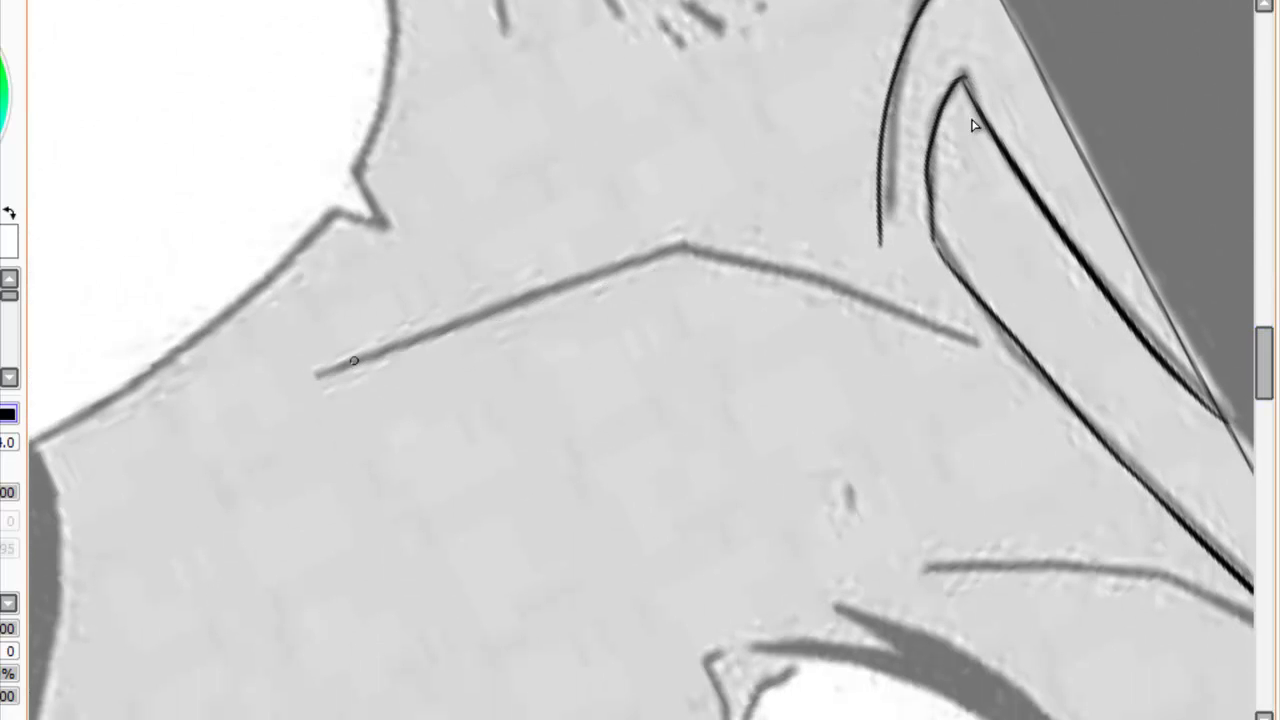
drag(332, 370, 749, 244)
key(ctrl+z)
mouse_move(316, 376)
mouse_down()
mouse_move(669, 266)
mouse_move(1015, 300)
mouse_up()
key(ctrl+z)
Extend the neck line ink further to the right, retrying the stroke several times.
drag(930, 330, 668, 267)
key(ctrl+z)
mouse_move(978, 345)
mouse_down()
mouse_move(634, 278)
mouse_move(897, 302)
mouse_up()
key(ctrl+z)
key(ctrl+z)
mouse_move(607, 282)
mouse_down()
mouse_move(851, 294)
mouse_move(930, 337)
mouse_up()
key(ctrl+z)
drag(612, 272, 966, 292)
key(ctrl+z)
drag(616, 270, 897, 306)
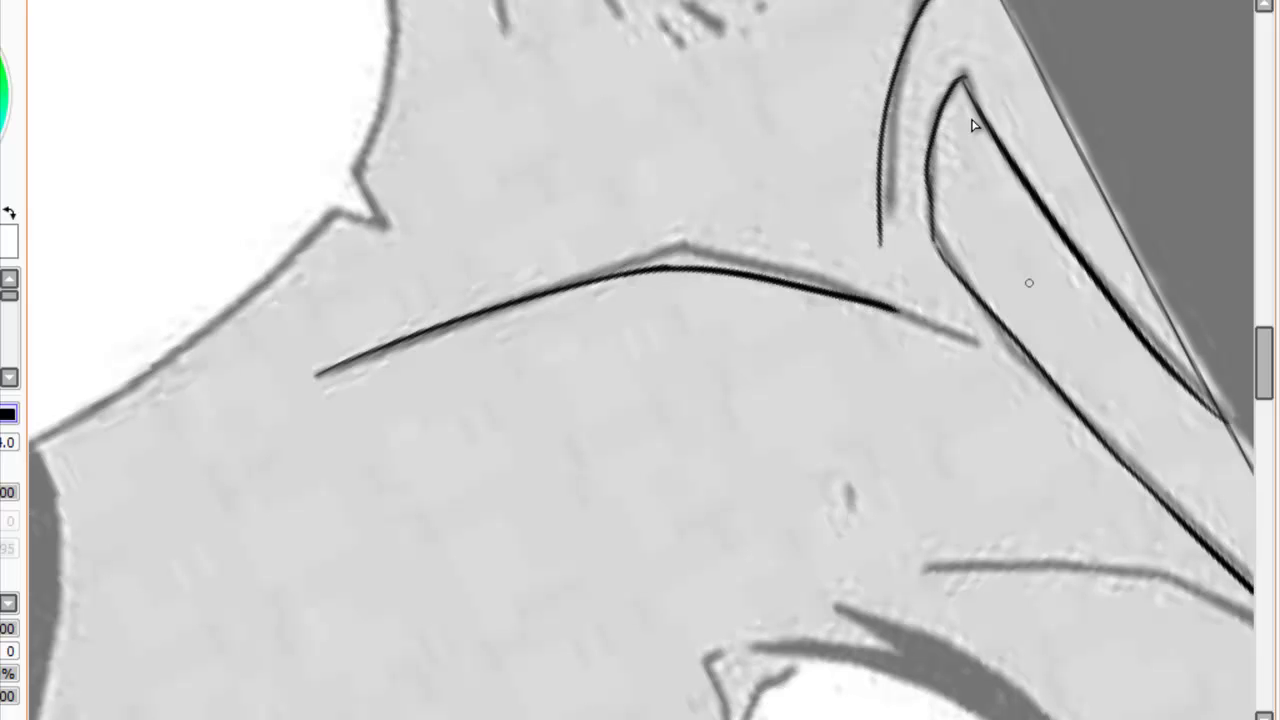
Ink down the Sharingan eye's inner corner and along its left edge with a thinner stroke.
scroll(817, 271, down, 5)
drag(724, 270, 718, 350)
key(ctrl+z)
drag(720, 268, 726, 388)
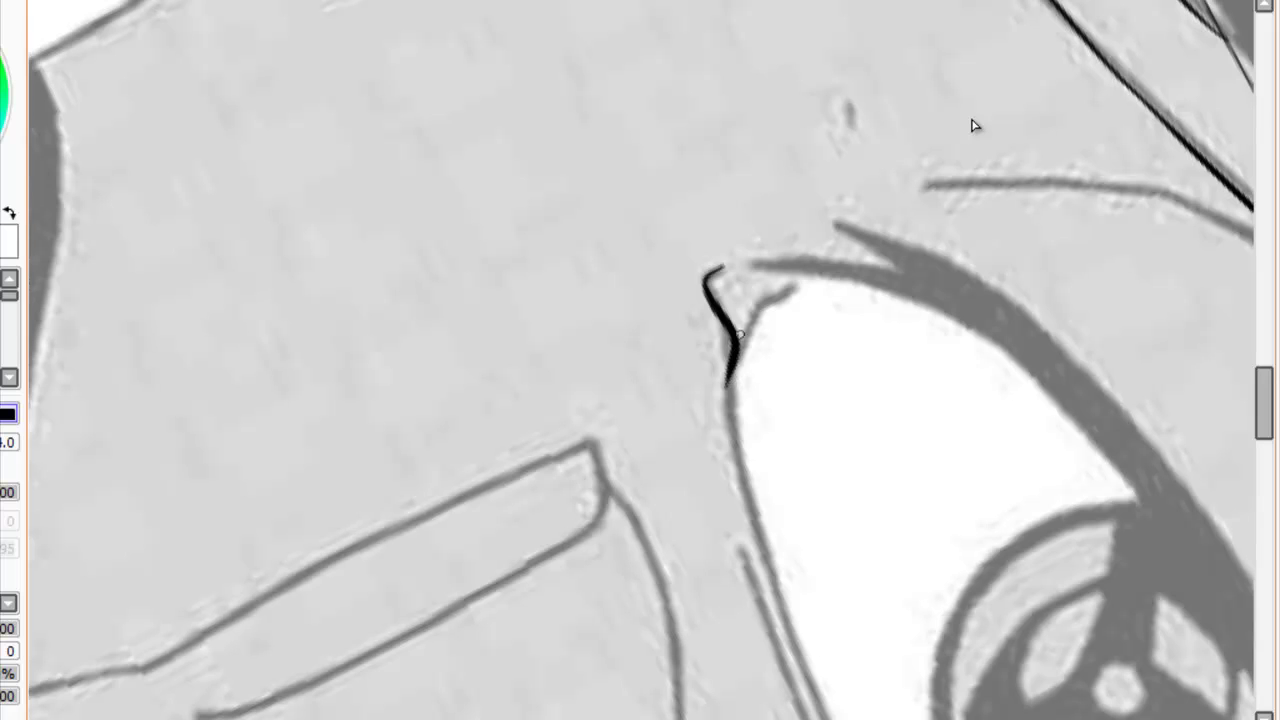
key(ctrl+z)
drag(704, 289, 737, 398)
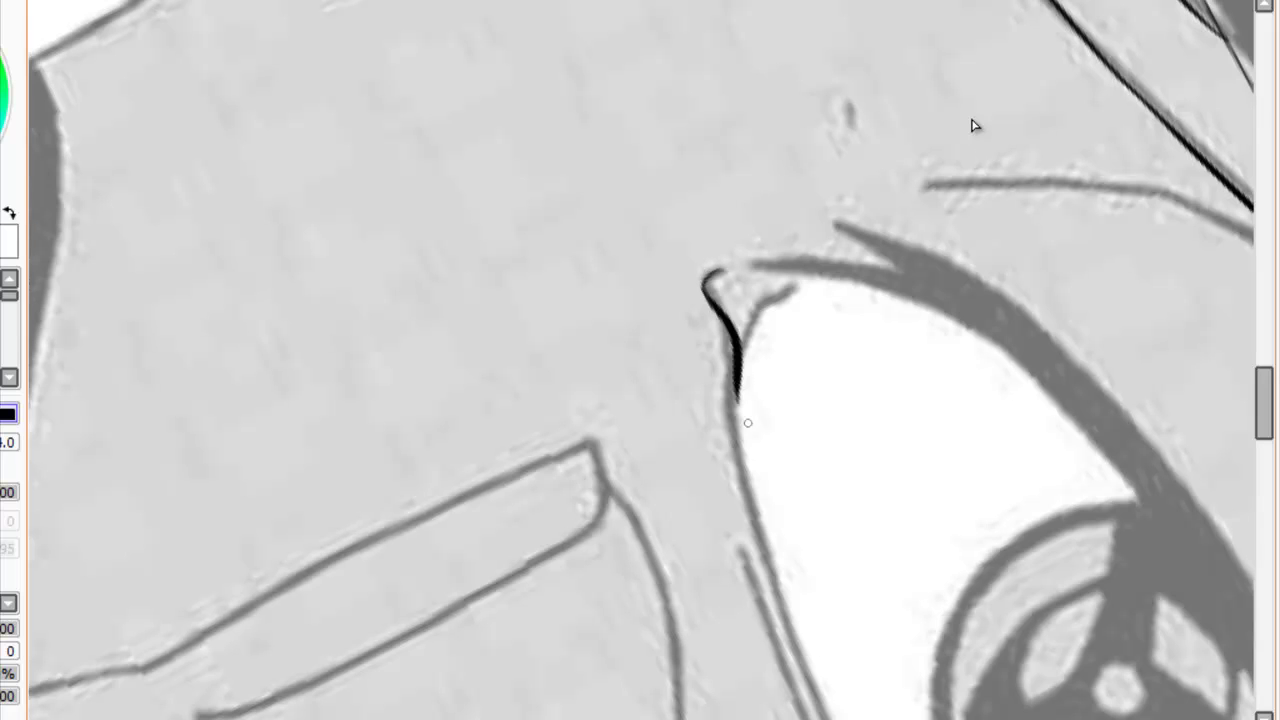
key(ctrl+z)
drag(712, 264, 763, 537)
key(ctrl+z)
drag(733, 358, 764, 588)
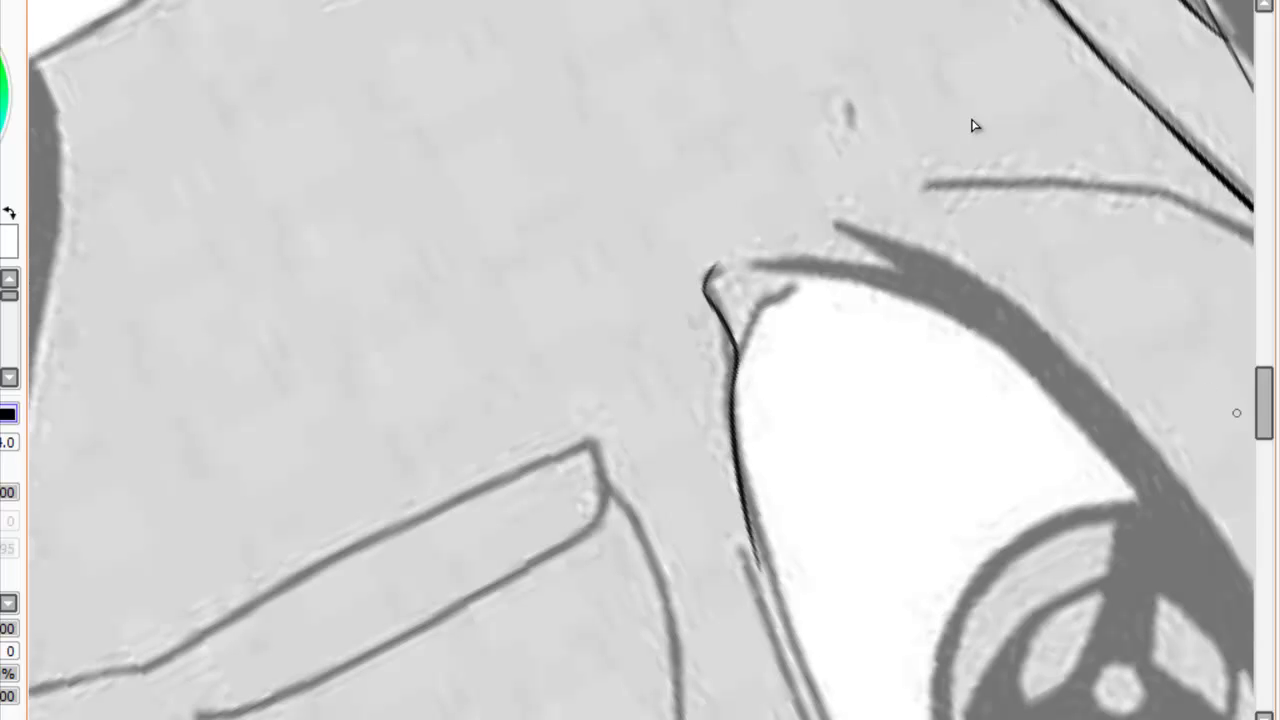
scroll(975, 125, down, 4)
scroll(975, 125, down, 1)
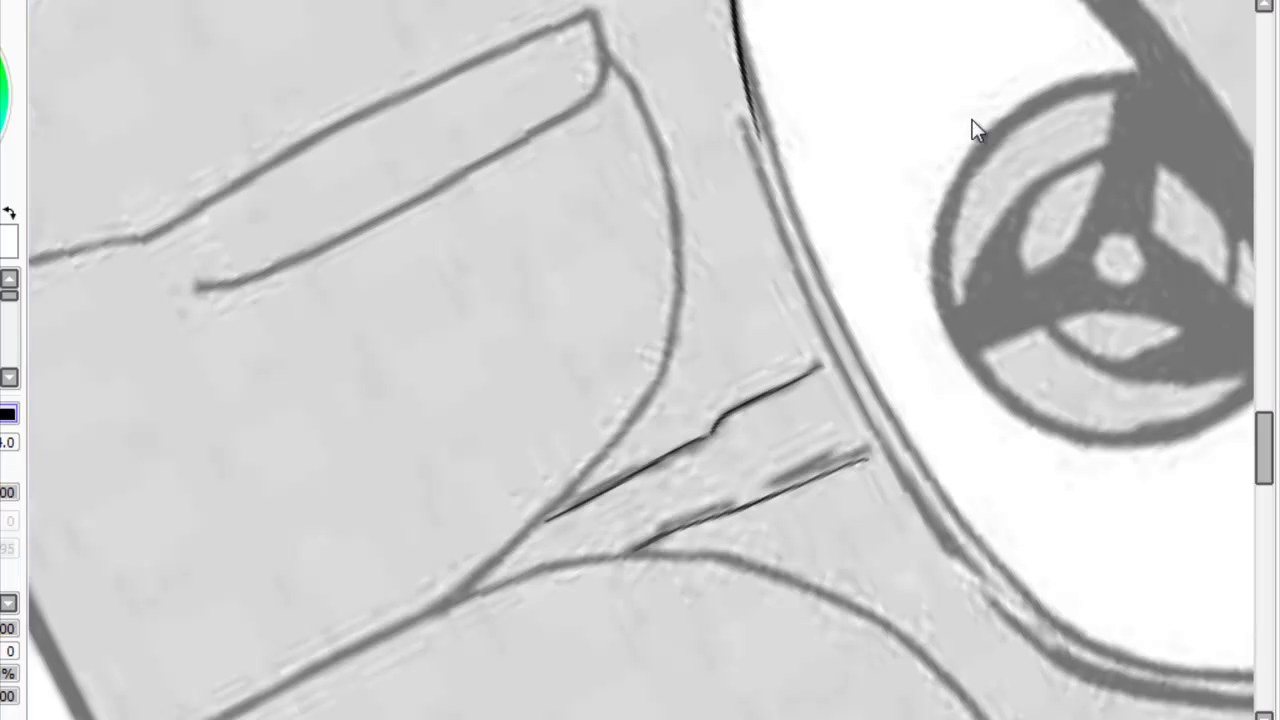
Ink a black line along the eye's left edge, redrawing the faulty stroke.
key(F10)
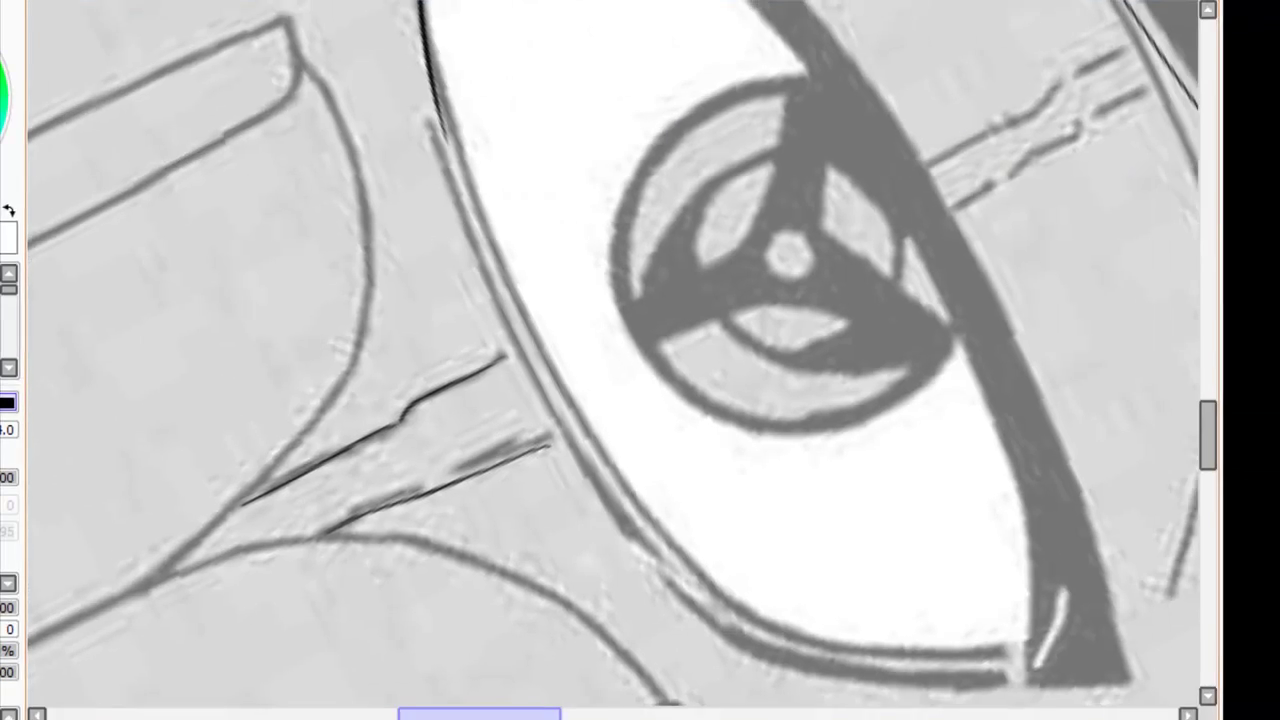
scroll(700, 360, up, 3)
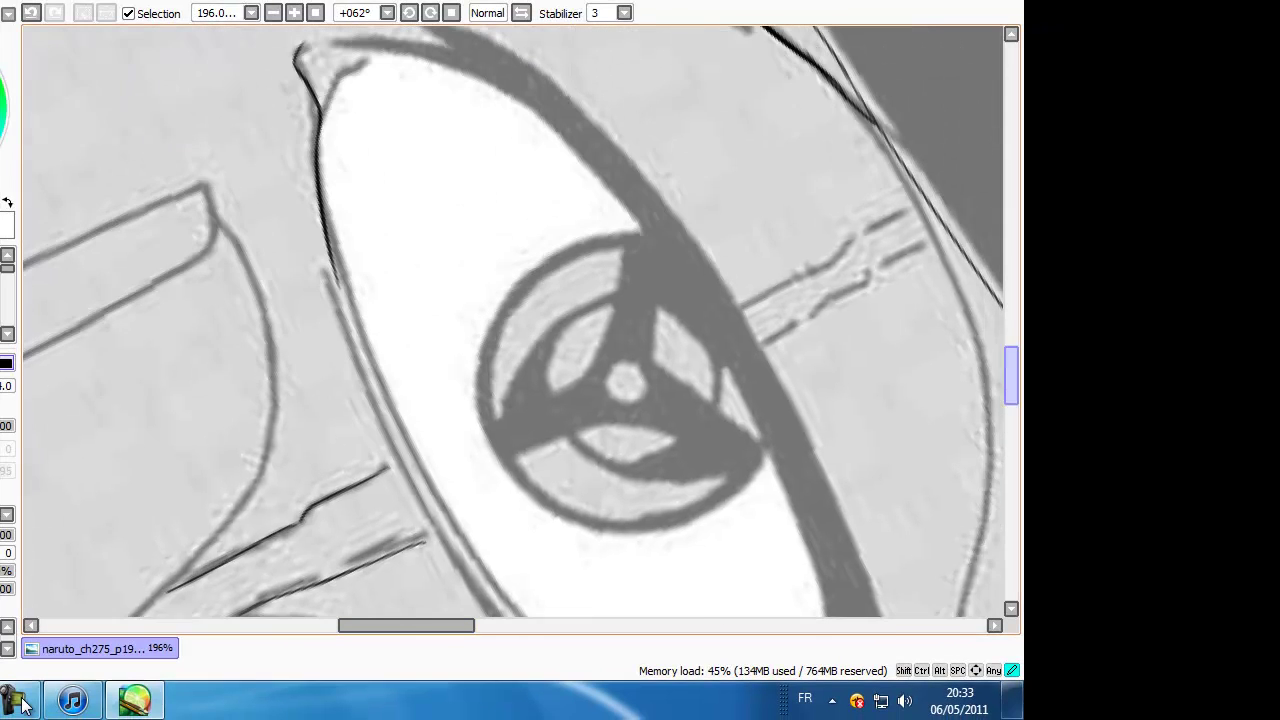
scroll(428, 323, up, 3)
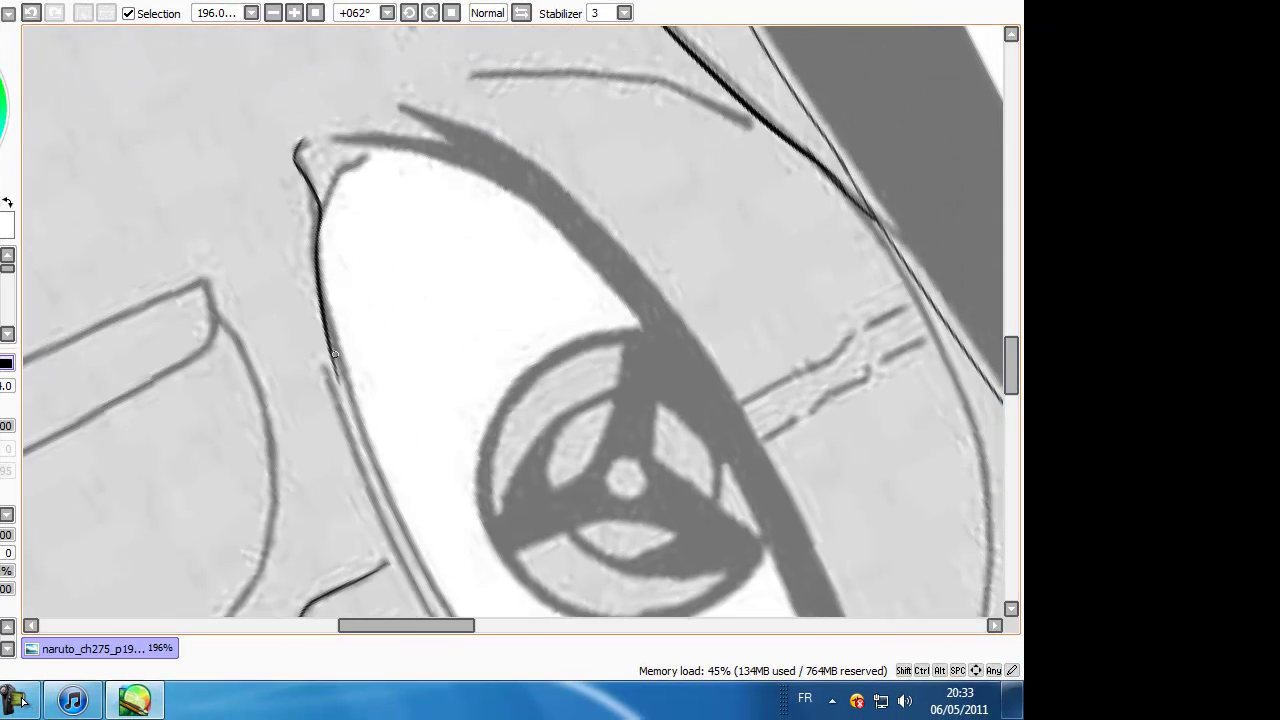
key(ctrl+z)
drag(316, 225, 376, 448)
key(ctrl+z)
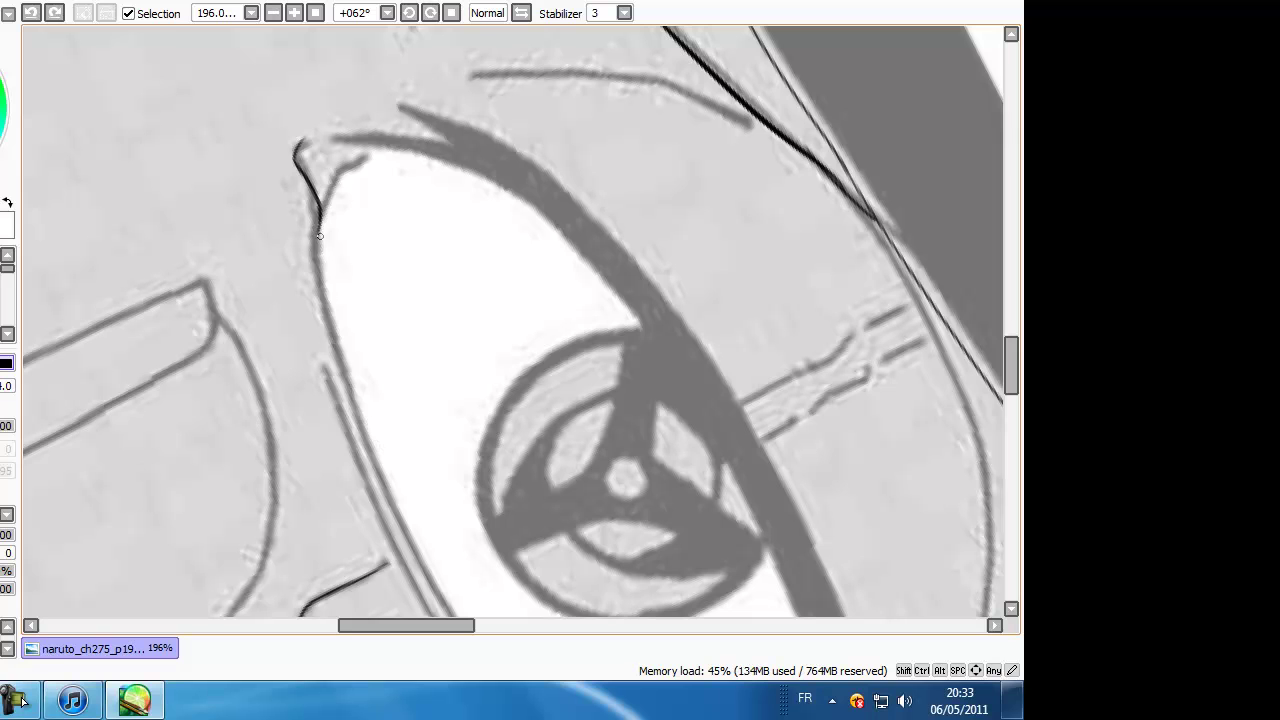
drag(318, 224, 376, 456)
Extend the eye's left-edge ink line further downward.
scroll(846, 372, down, 2)
scroll(846, 372, down, 2)
drag(380, 183, 460, 355)
key(ctrl+z)
drag(370, 162, 458, 346)
Rotate the view and trace the eye's lower-right outline in black ink.
key(End)
key(End)
key(End)
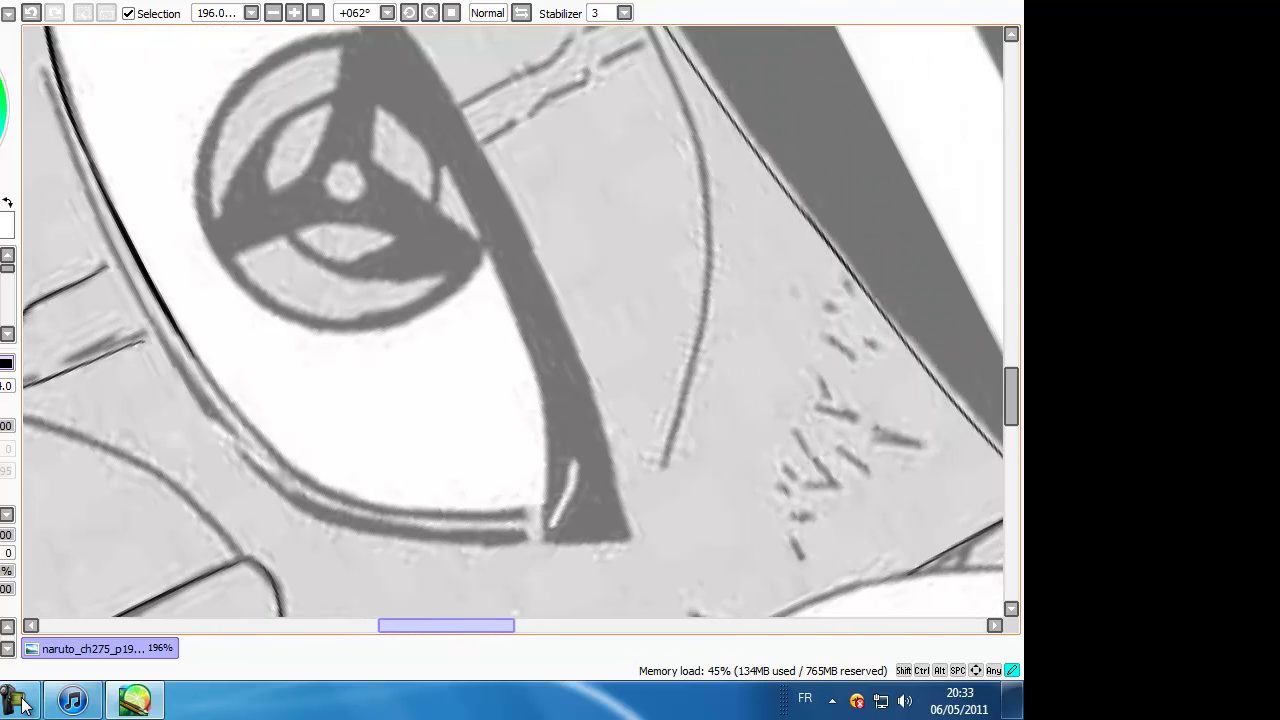
key(End)
key(End)
key(End)
key(End)
key(End)
key(End)
key(End)
key(End)
key(End)
key(End)
key(End)
key(End)
key(End)
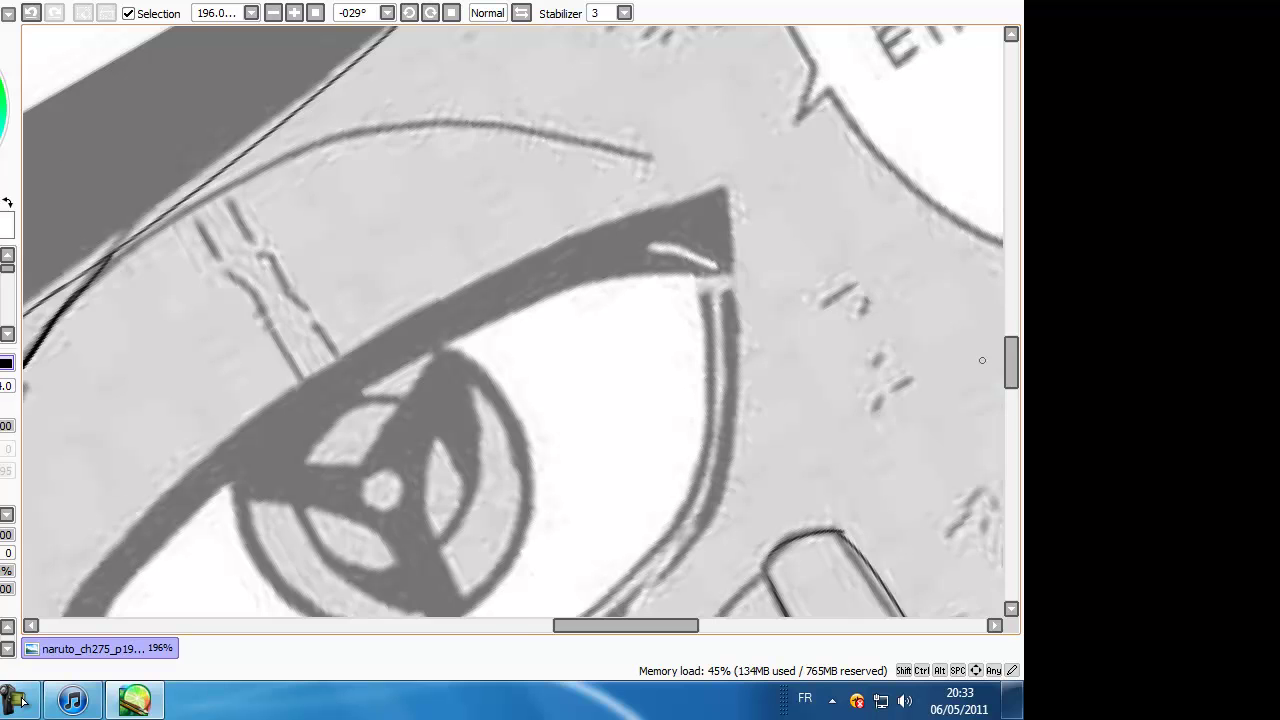
key(Down)
key(Down)
drag(550, 463, 700, 334)
key(ctrl+z)
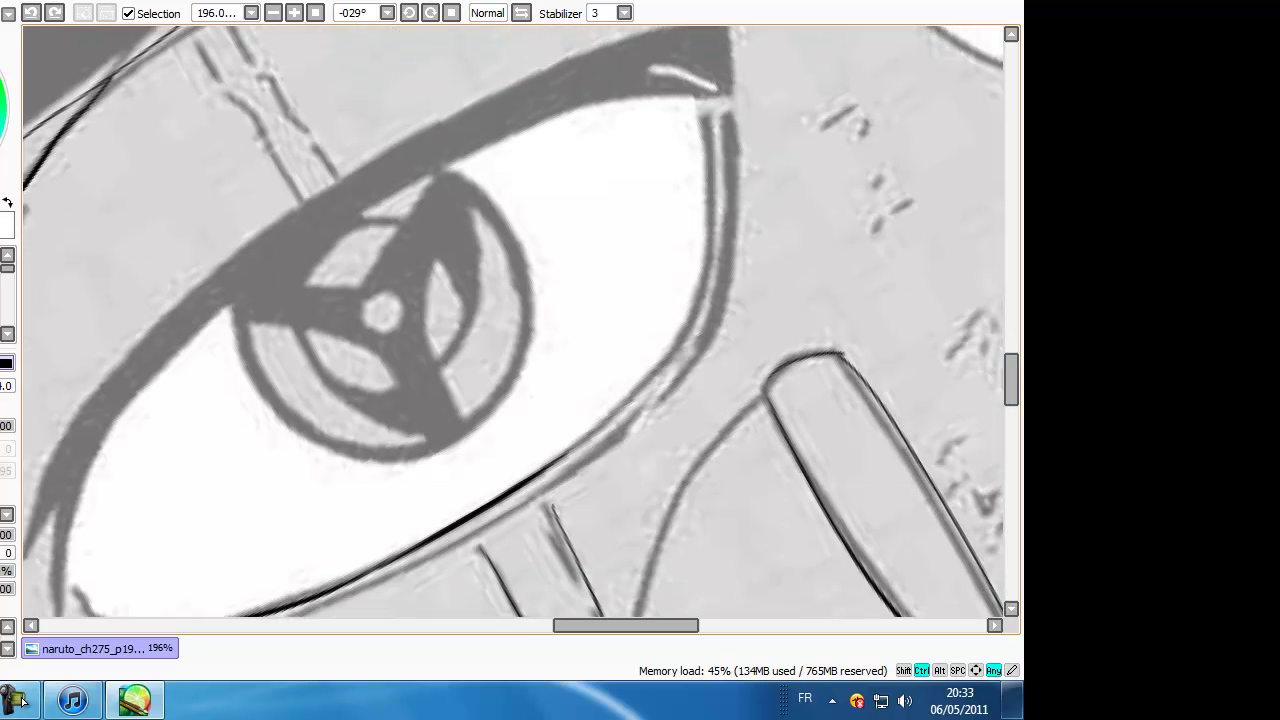
drag(540, 474, 716, 300)
key(ctrl+z)
drag(553, 466, 684, 348)
key(ctrl+z)
mouse_move(548, 472)
mouse_down()
mouse_move(686, 346)
mouse_move(707, 109)
mouse_up()
Continue the eye outline up its right side to the top corner.
drag(708, 166, 692, 80)
key(ctrl+z)
key(ctrl+z)
key(ctrl+z)
drag(710, 190, 687, 93)
key(ctrl+z)
drag(710, 178, 698, 112)
key(ctrl+z)
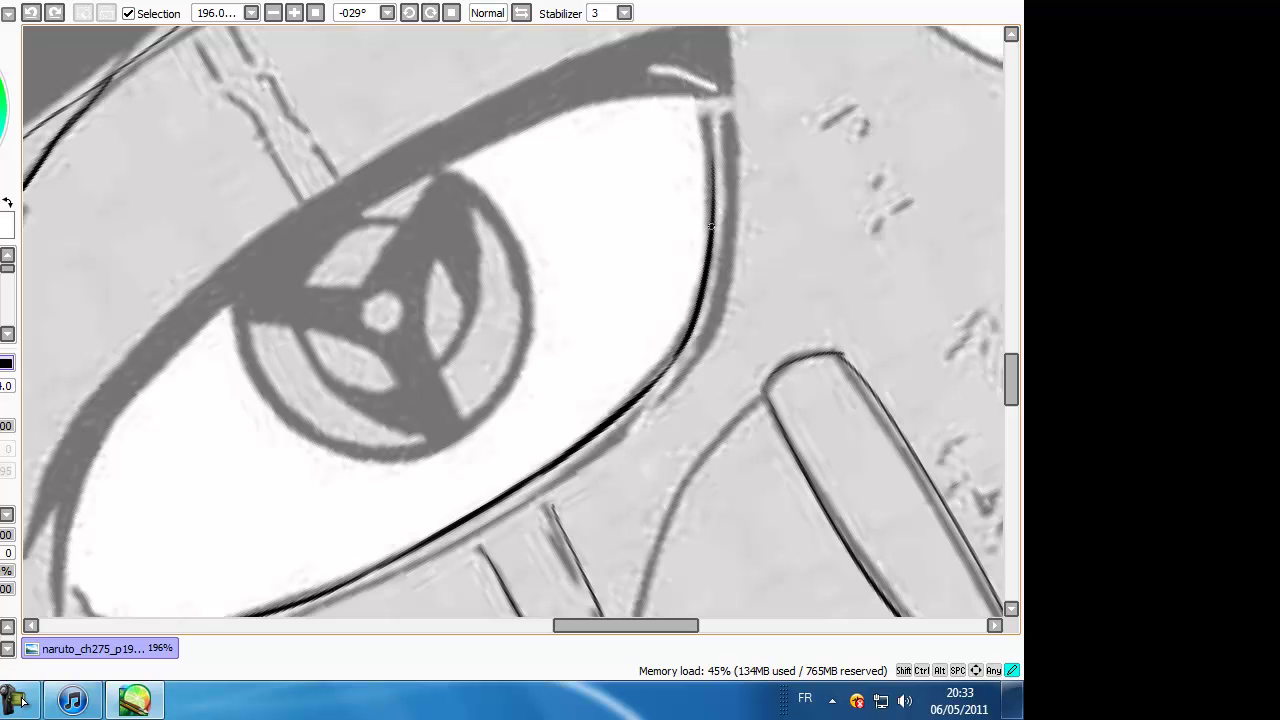
drag(711, 226, 692, 70)
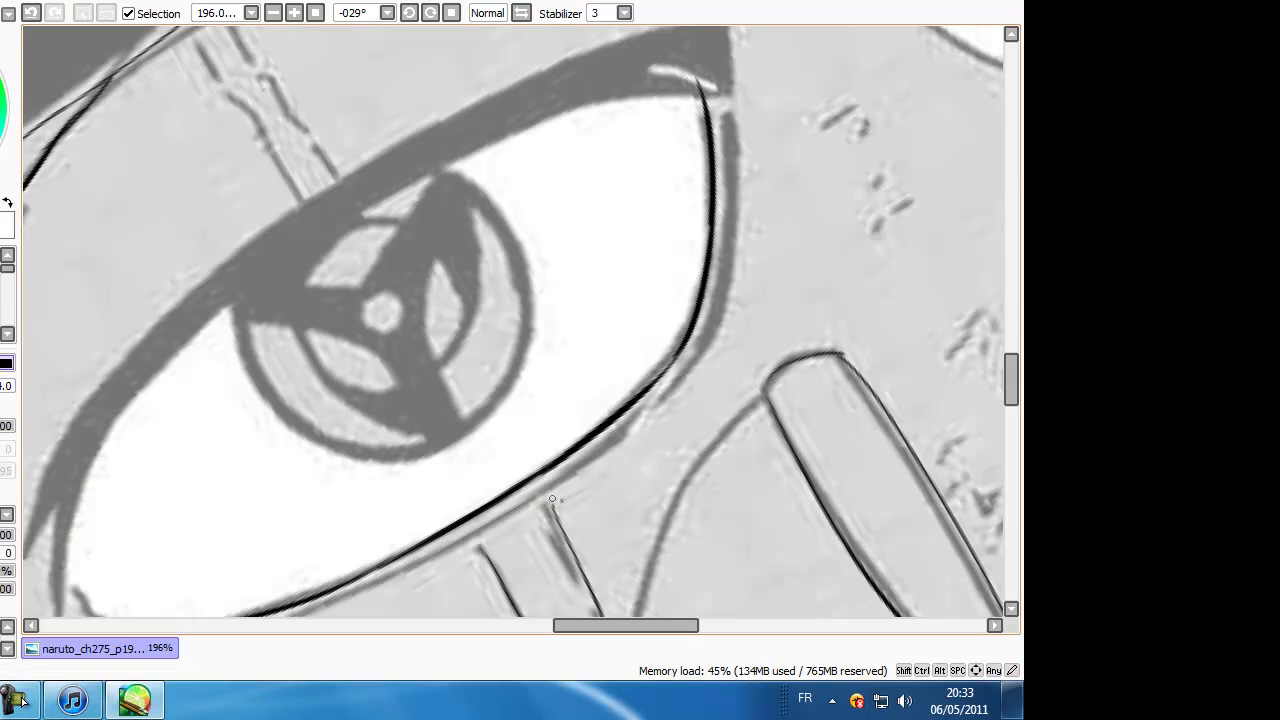
Pan to the brow and try tracing its light line, then undo it.
scroll(22, 700, down, 3)
scroll(22, 700, down, 2)
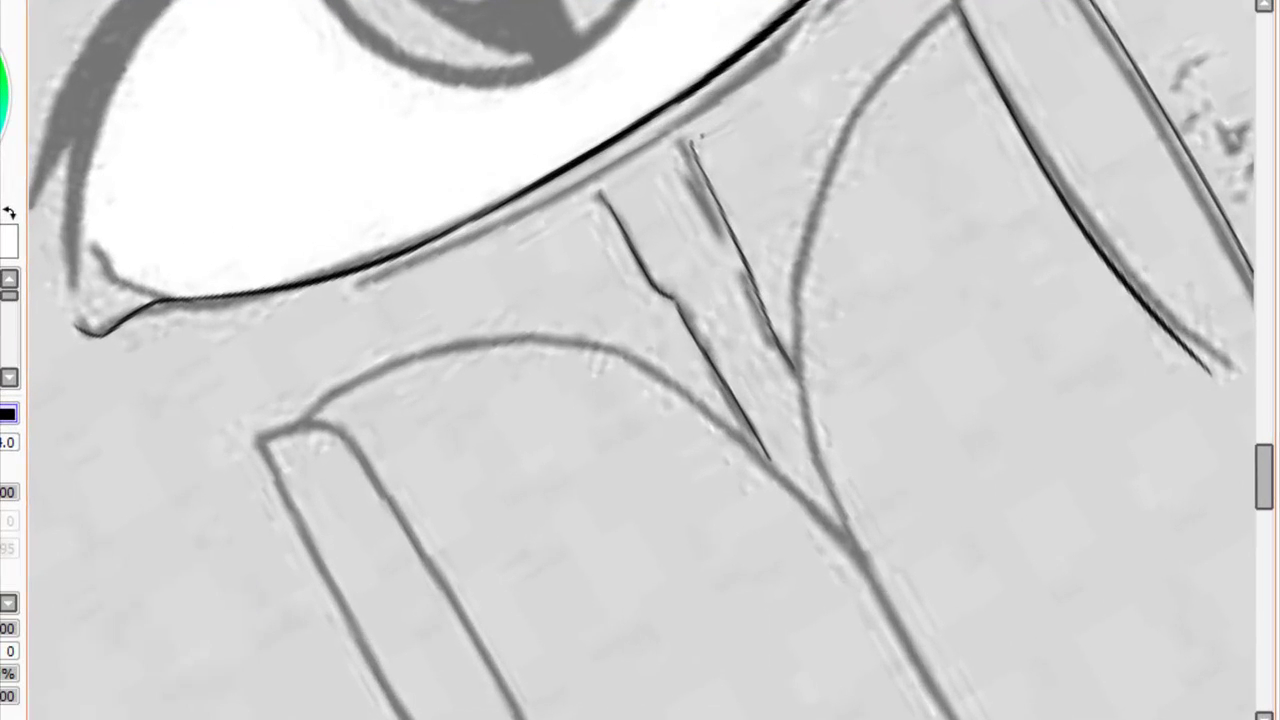
scroll(655, 651, left, 2)
scroll(655, 651, left, 2)
scroll(670, 690, left, 1)
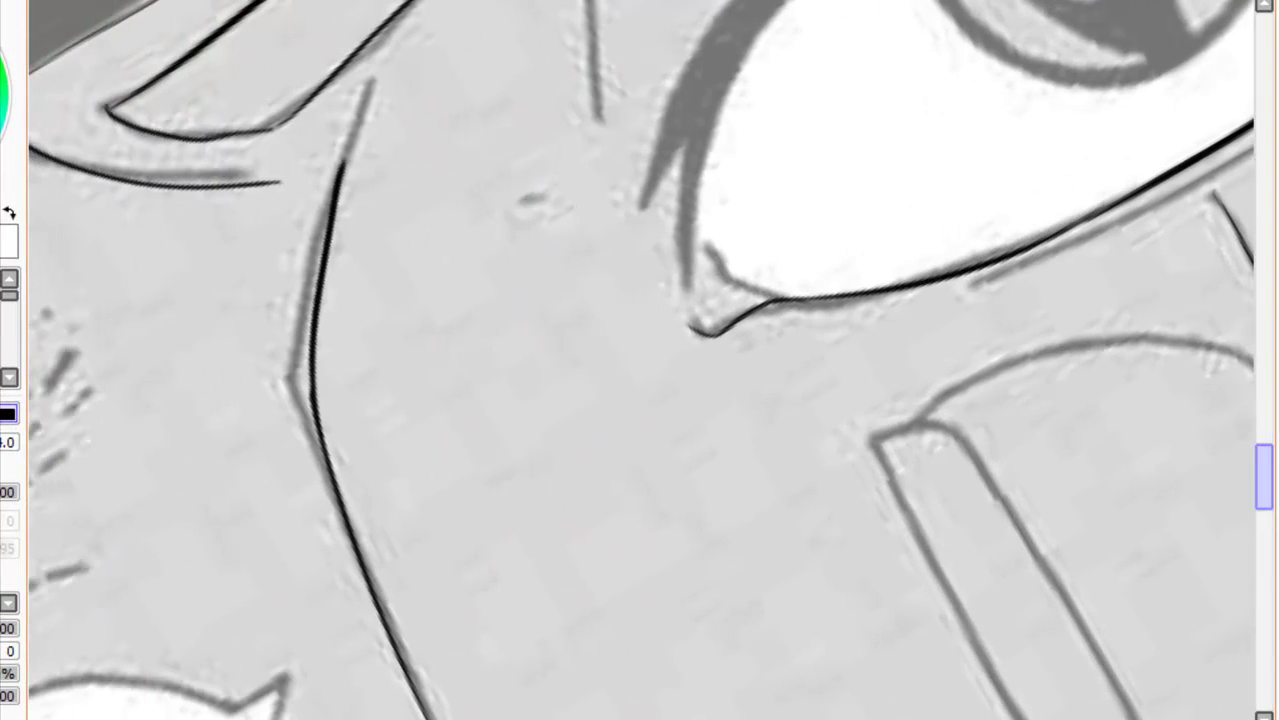
scroll(629, 234, up, 3)
scroll(629, 234, up, 2)
mouse_move(629, 234)
mouse_down()
mouse_move(602, 545)
mouse_move(632, 222)
mouse_move(604, 570)
mouse_up()
key(ctrl+z)
key(ctrl+z)
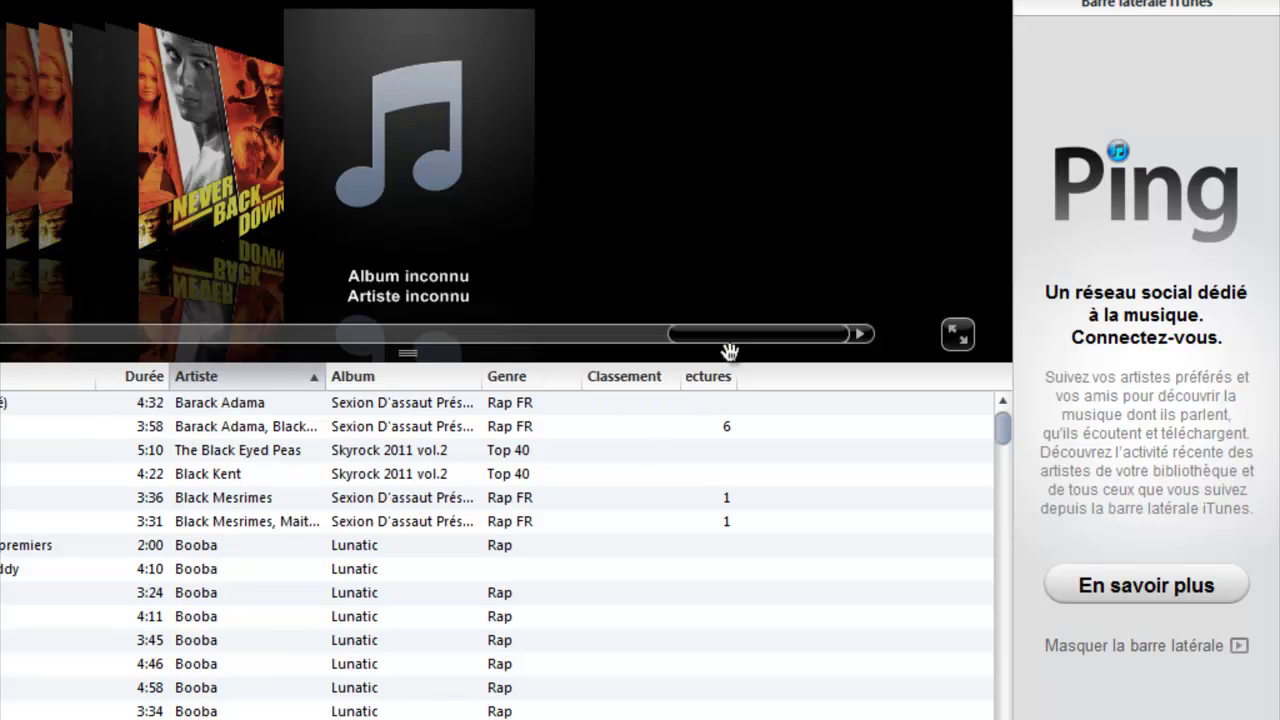
Search the iTunes library for 'rou' and play the track Routine by sexion d'assaut.
click(200, 497)
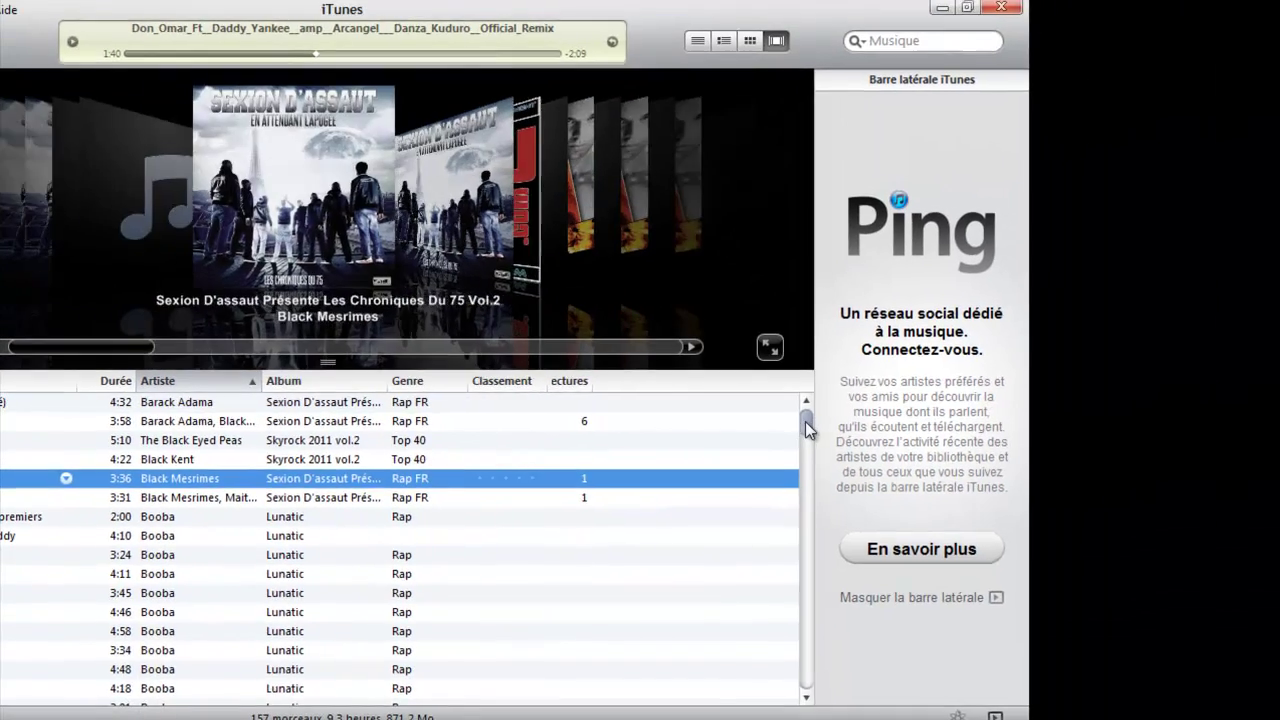
drag(805, 421, 805, 540)
click(922, 44)
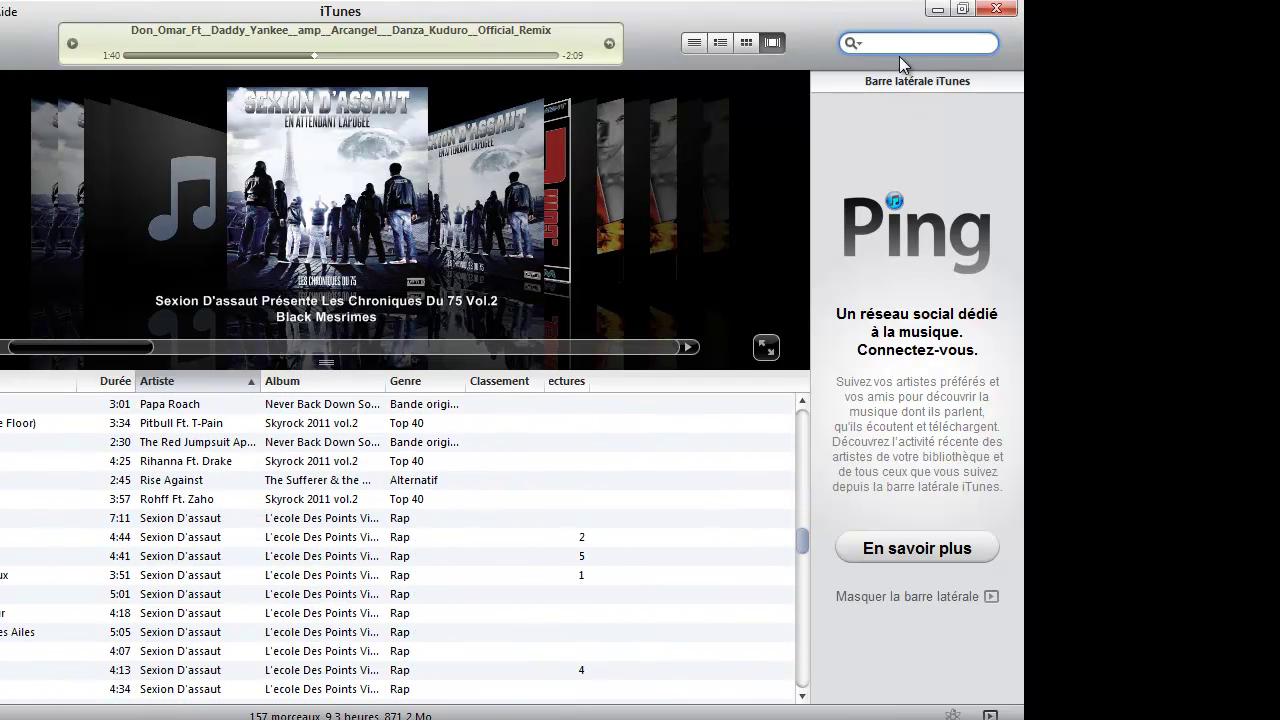
text(rou)
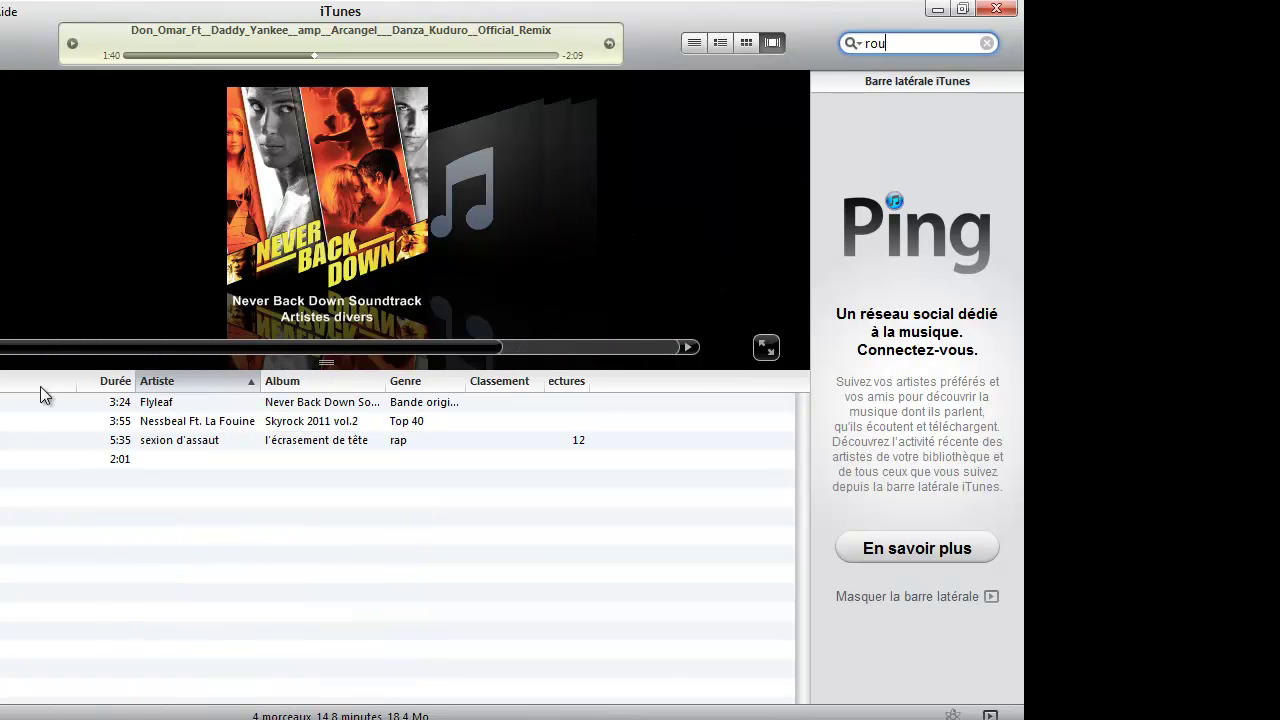
double_click(180, 440)
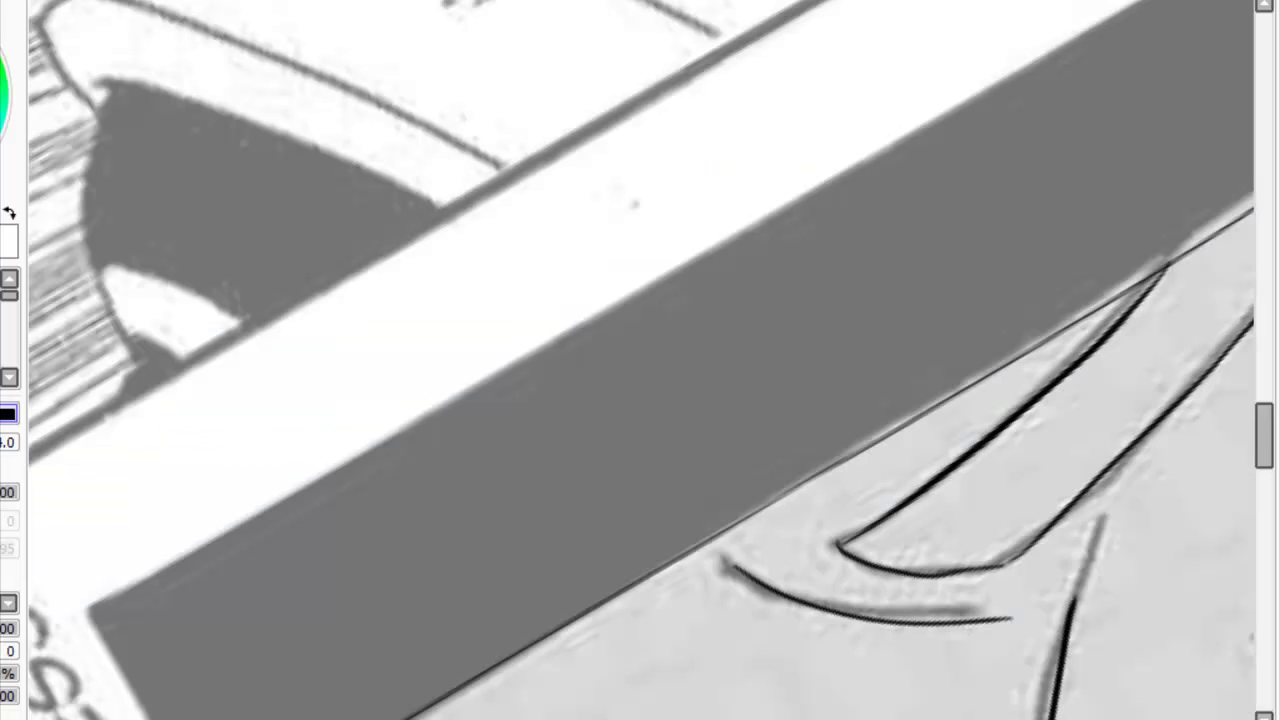
Pan down and ink the curve below the headband, redrawing it slightly shorter.
scroll(617, 716, down, 5)
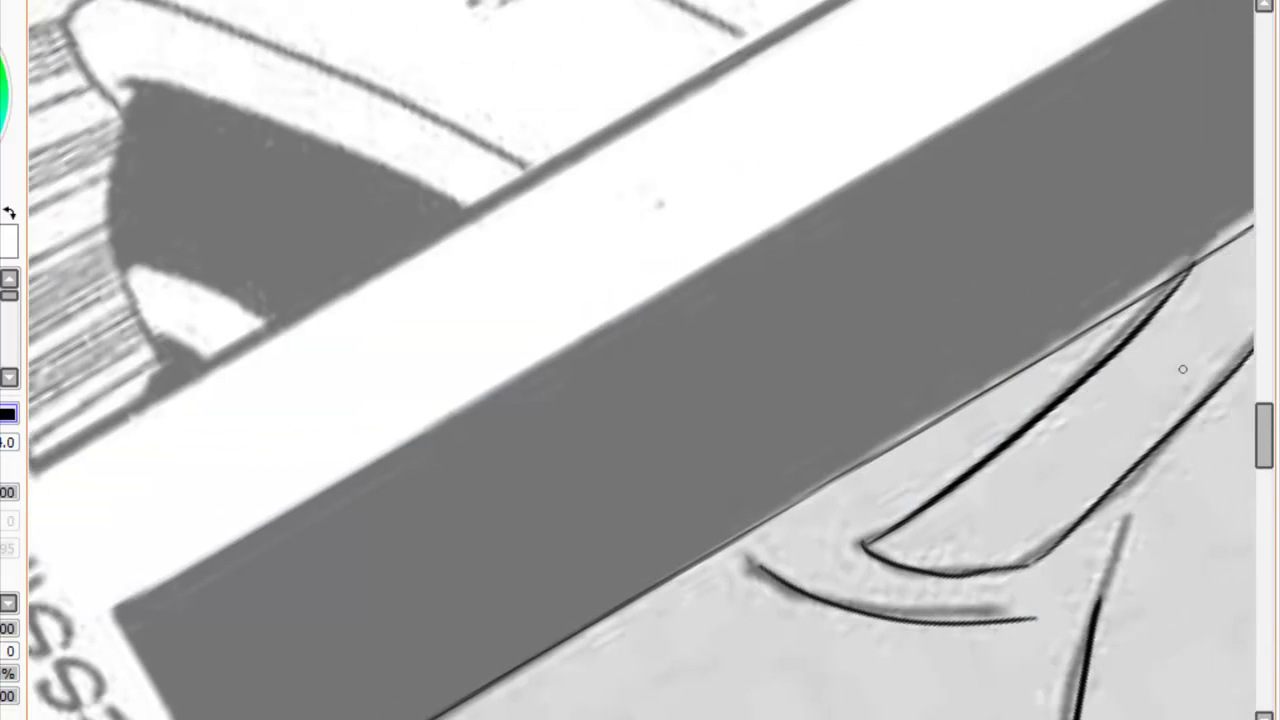
scroll(617, 716, down, 5)
scroll(880, 391, down, 2)
mouse_move(382, 424)
mouse_down()
mouse_move(500, 457)
mouse_move(337, 410)
mouse_up()
key(ctrl+z)
key(ctrl+z)
drag(496, 446, 372, 410)
key(ctrl+z)
drag(500, 457, 372, 414)
key(ctrl+z)
drag(480, 436, 364, 408)
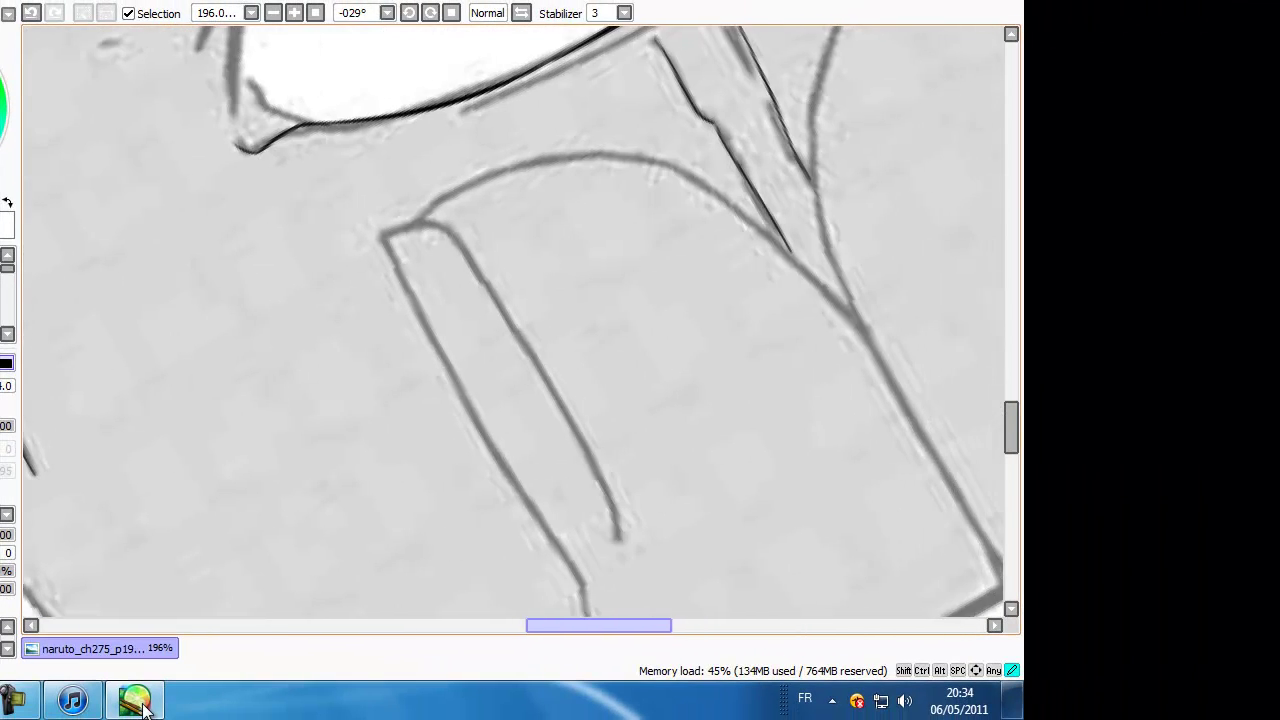
Try another ink stroke inside the shape, then undo the stray stroke.
drag(640, 481, 515, 481)
drag(568, 537, 400, 270)
key(ctrl+z)
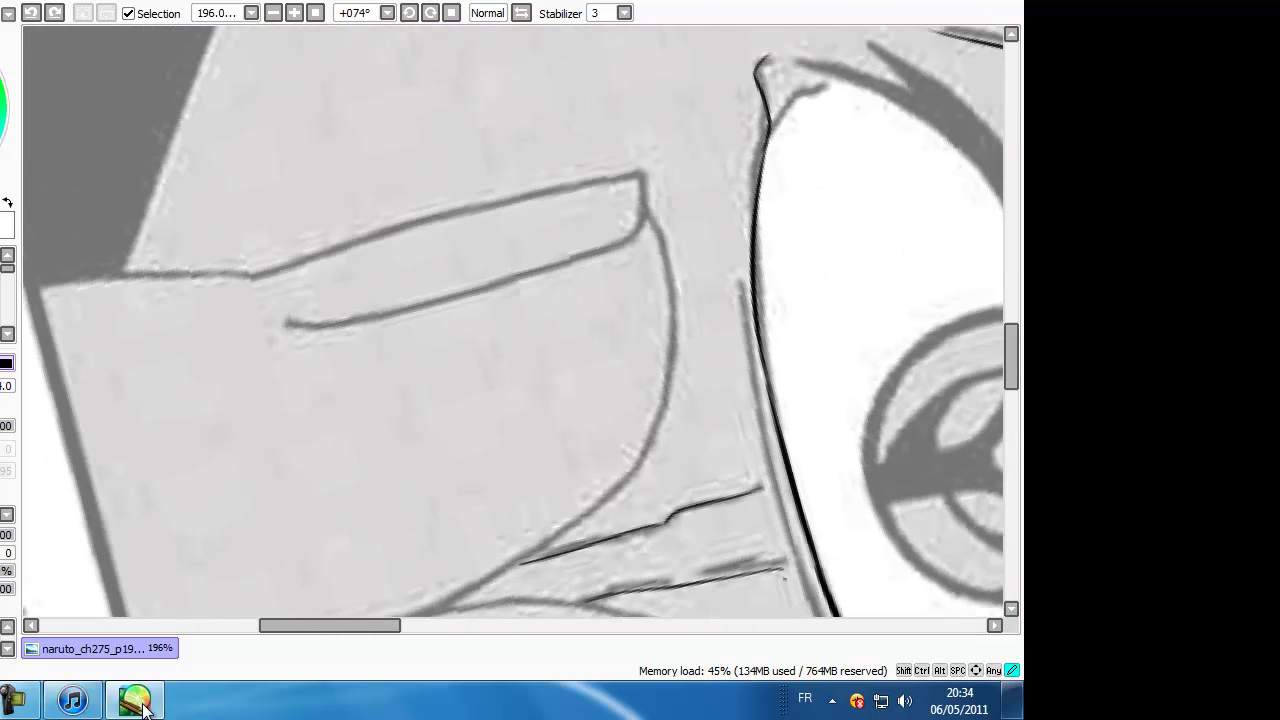
Ink the finger line from its left end to the fingertip.
drag(333, 201, 622, 318)
key(ctrl+z)
key(ctrl+z)
mouse_move(404, 208)
mouse_down()
mouse_move(670, 323)
mouse_move(839, 317)
mouse_up()
key(ctrl+z)
drag(643, 311, 871, 343)
key(ctrl+z)
mouse_move(646, 313)
mouse_down()
mouse_move(843, 354)
mouse_move(875, 322)
mouse_up()
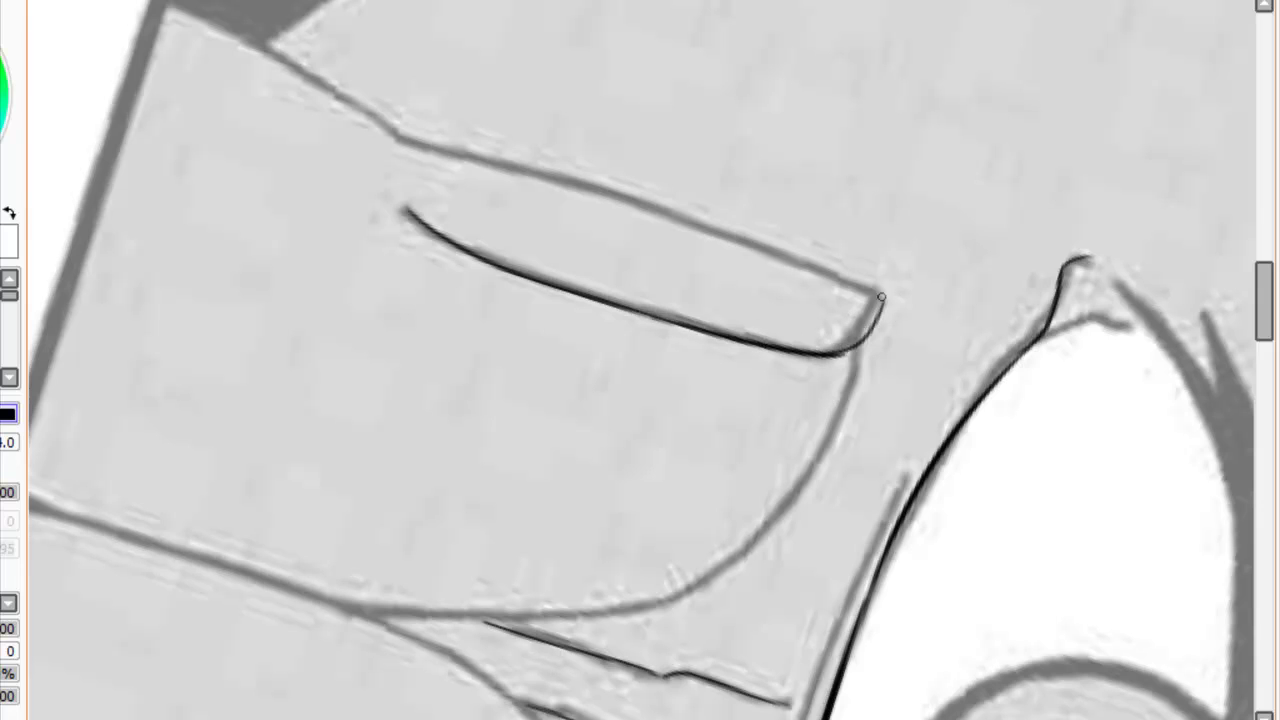
Ink the fingertip curve and the finger's upper edge, retrying the hooked end.
key(ctrl+z)
key(ctrl+z)
drag(818, 355, 881, 297)
drag(878, 298, 455, 168)
key(ctrl+z)
mouse_move(874, 292)
mouse_down()
mouse_move(466, 151)
mouse_move(396, 143)
mouse_move(151, 40)
mouse_up()
Ink the line running down-left from the finger after discarding an up-left attempt.
key(ctrl+z)
drag(404, 136, 186, 16)
key(ctrl+z)
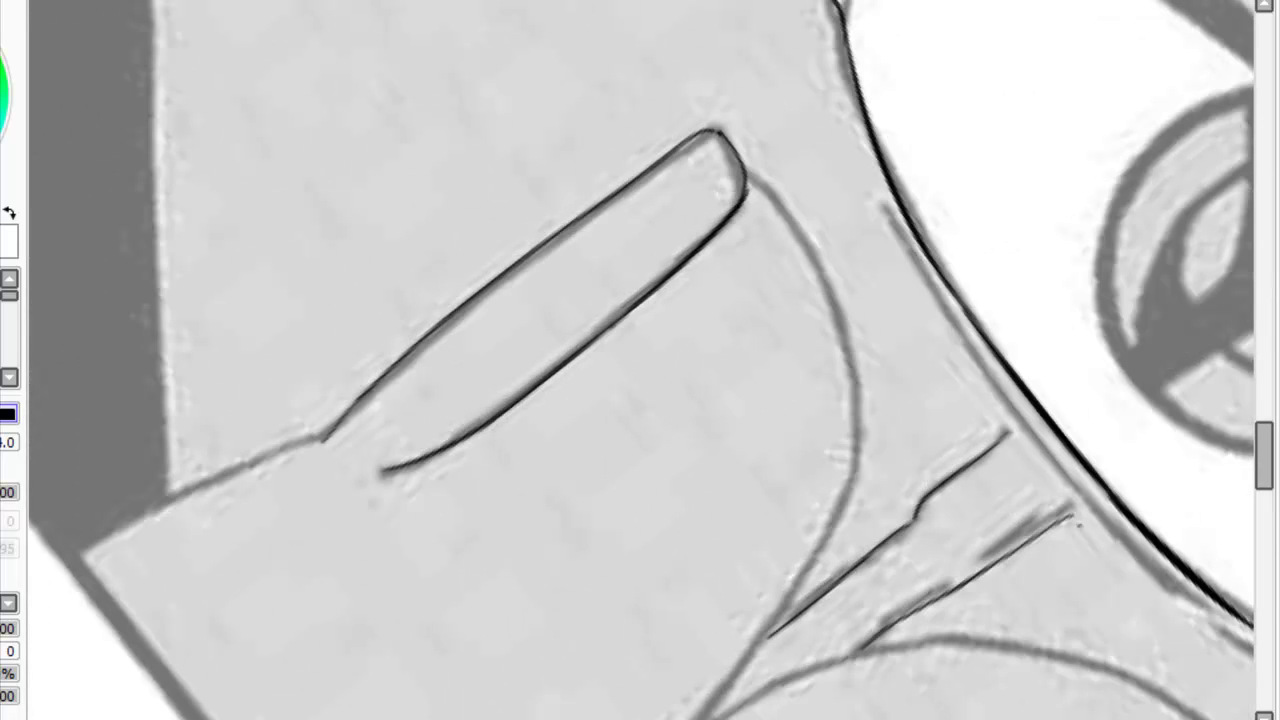
drag(328, 436, 55, 560)
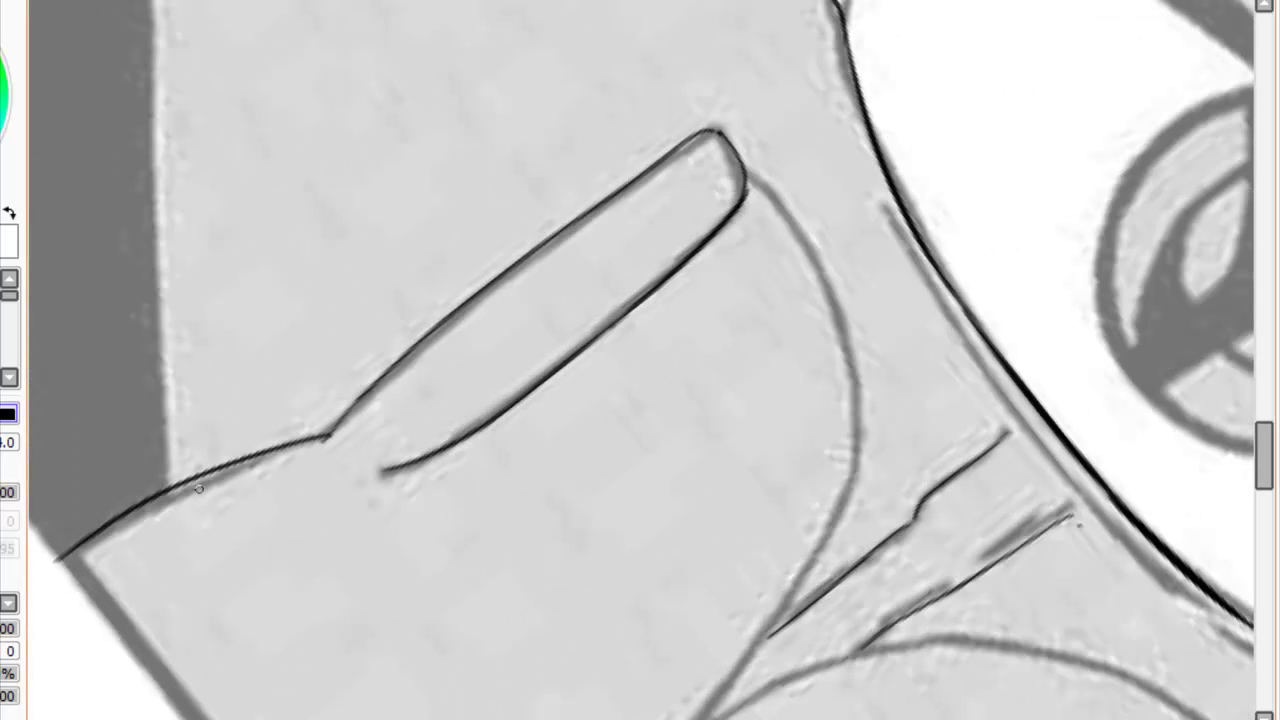
scroll(1000, 450, down, 1)
scroll(700, 560, down, 4)
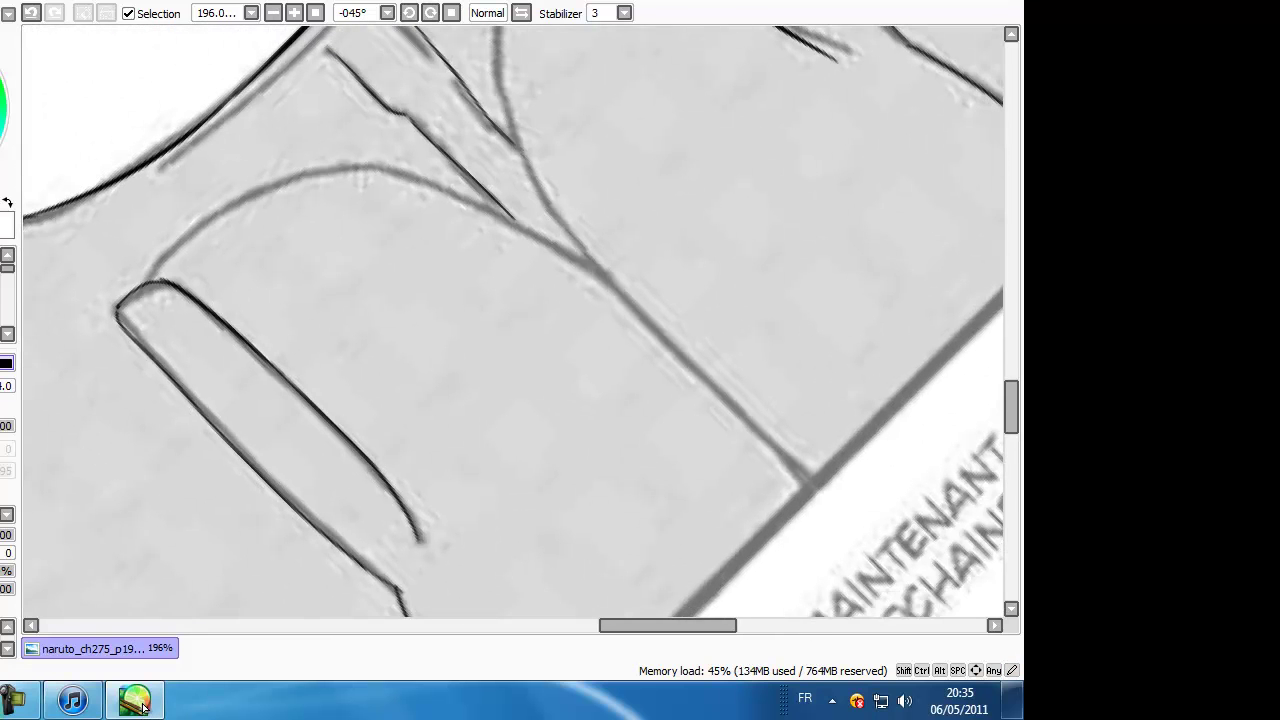
Ink the curved finger line beside the eye, retrying its down-left extension until it sits right.
mouse_move(150, 278)
mouse_down()
mouse_move(335, 183)
mouse_move(148, 280)
mouse_up()
key(ctrl+z)
mouse_move(355, 168)
mouse_down()
mouse_move(148, 280)
mouse_move(513, 212)
mouse_up()
key(ctrl+z)
key(ctrl+z)
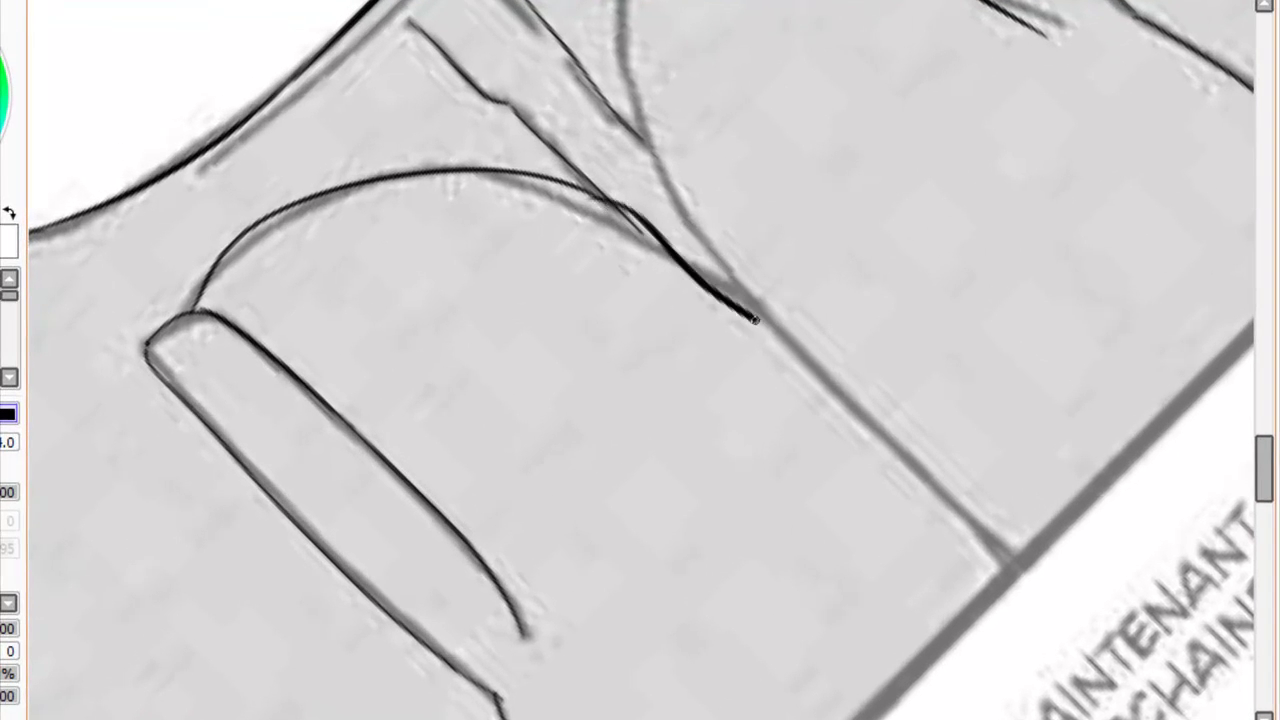
drag(573, 188, 705, 292)
key(ctrl+z)
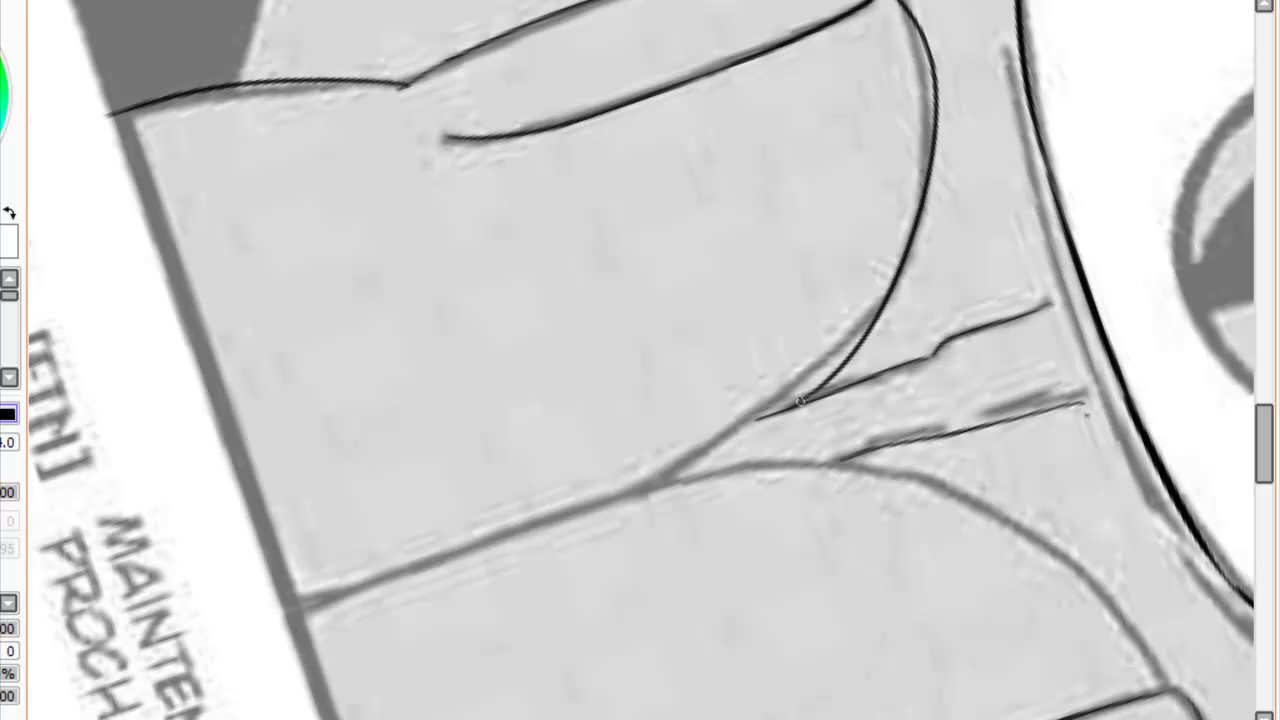
drag(797, 404, 600, 512)
key(ctrl+z)
mouse_move(840, 368)
mouse_down()
mouse_move(684, 481)
mouse_move(628, 492)
mouse_up()
key(ctrl+z)
mouse_move(847, 358)
mouse_down()
mouse_move(490, 537)
mouse_move(280, 592)
mouse_up()
key(ctrl+z)
drag(553, 524, 308, 578)
key(ctrl+z)
drag(540, 534, 298, 592)
key(ctrl+z)
drag(564, 516, 308, 590)
key(ctrl+z)
drag(560, 524, 294, 582)
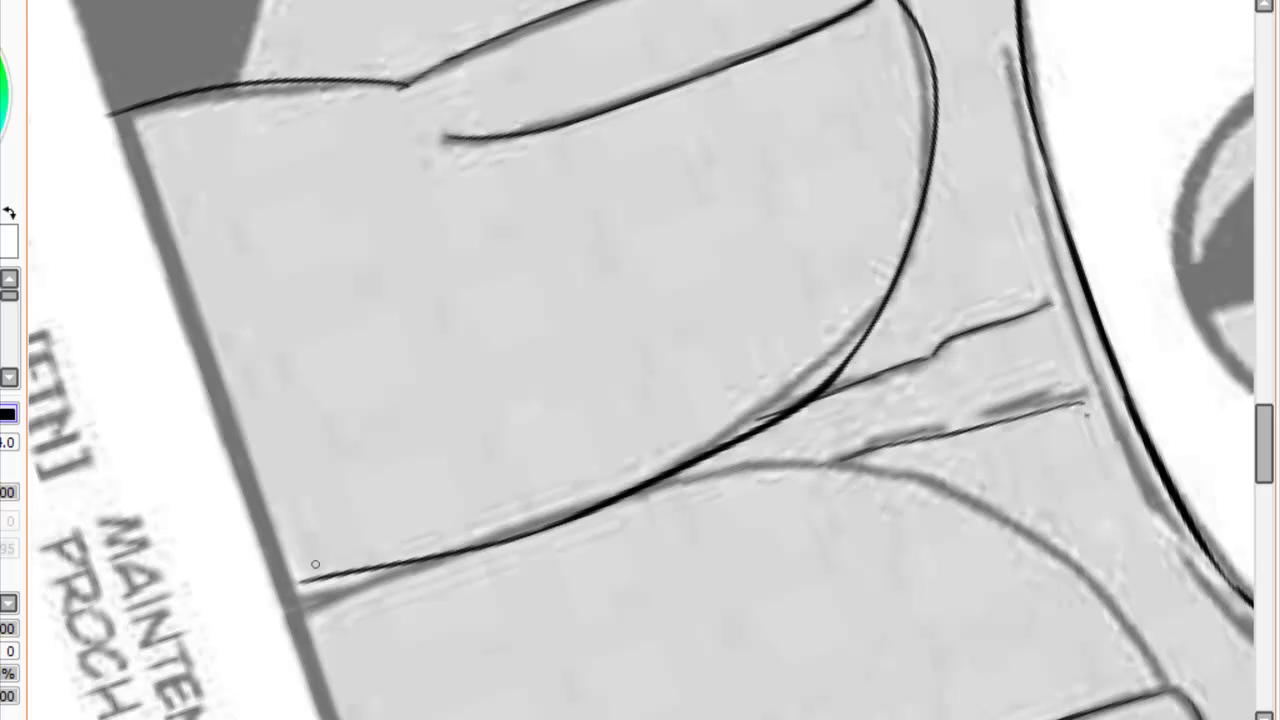
key(ctrl+z)
mouse_move(560, 524)
mouse_down()
mouse_move(282, 583)
mouse_move(575, 513)
mouse_up()
key(ctrl+z)
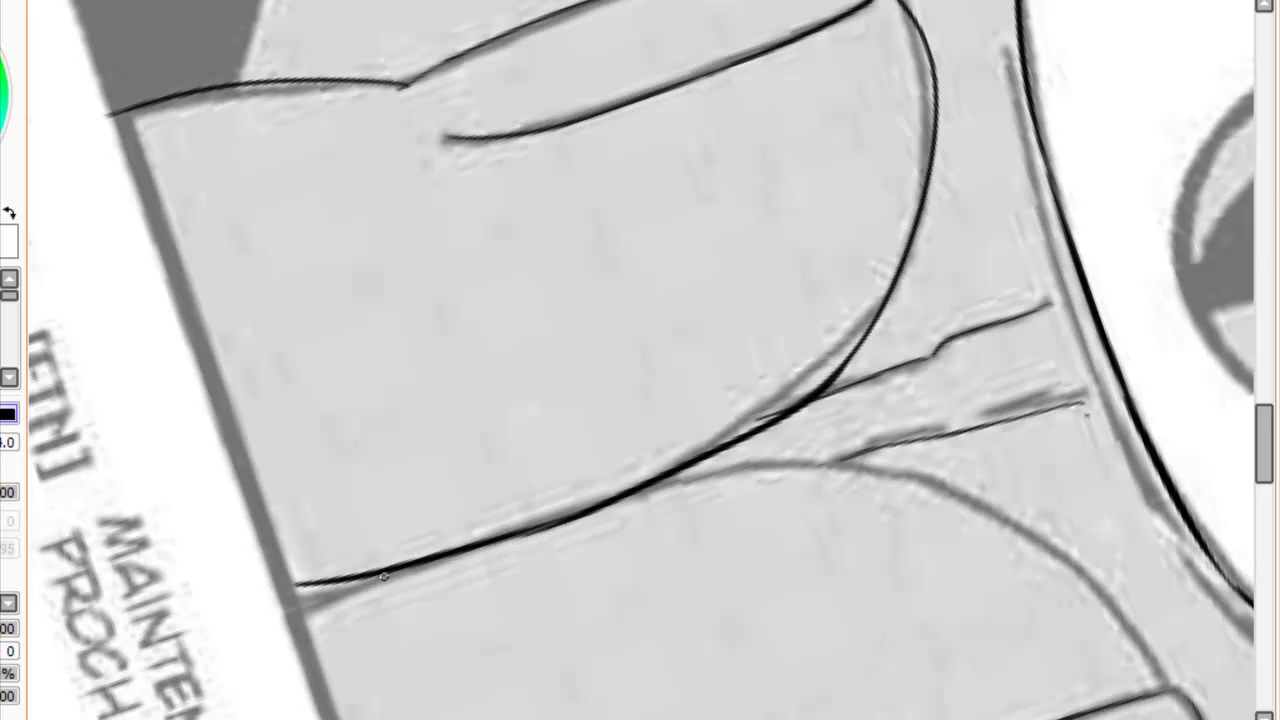
drag(400, 570, 284, 620)
Trace the lower curve beneath the eye in black ink, redrawing it over several attempts.
drag(997, 702, 537, 702)
drag(162, 497, 500, 515)
key(ctrl+z)
drag(177, 491, 593, 501)
key(ctrl+z)
drag(179, 490, 610, 500)
key(ctrl+z)
drag(160, 502, 590, 550)
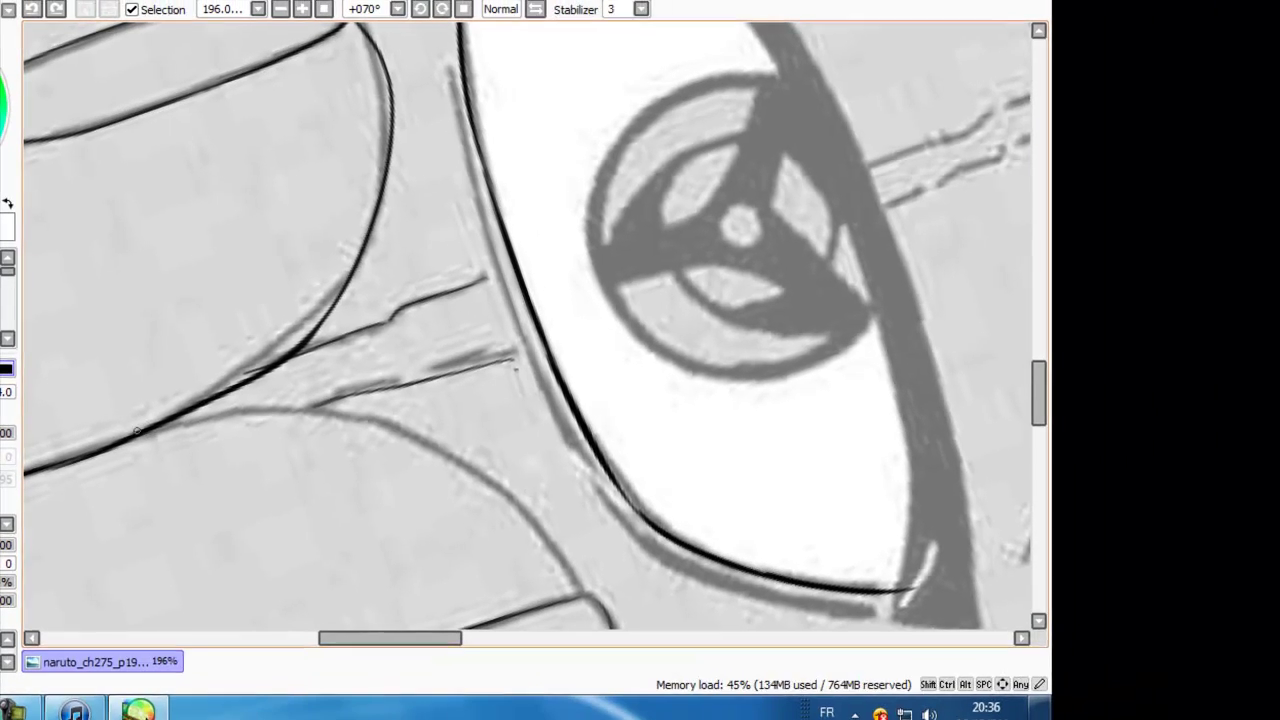
scroll(412, 598, right, 5)
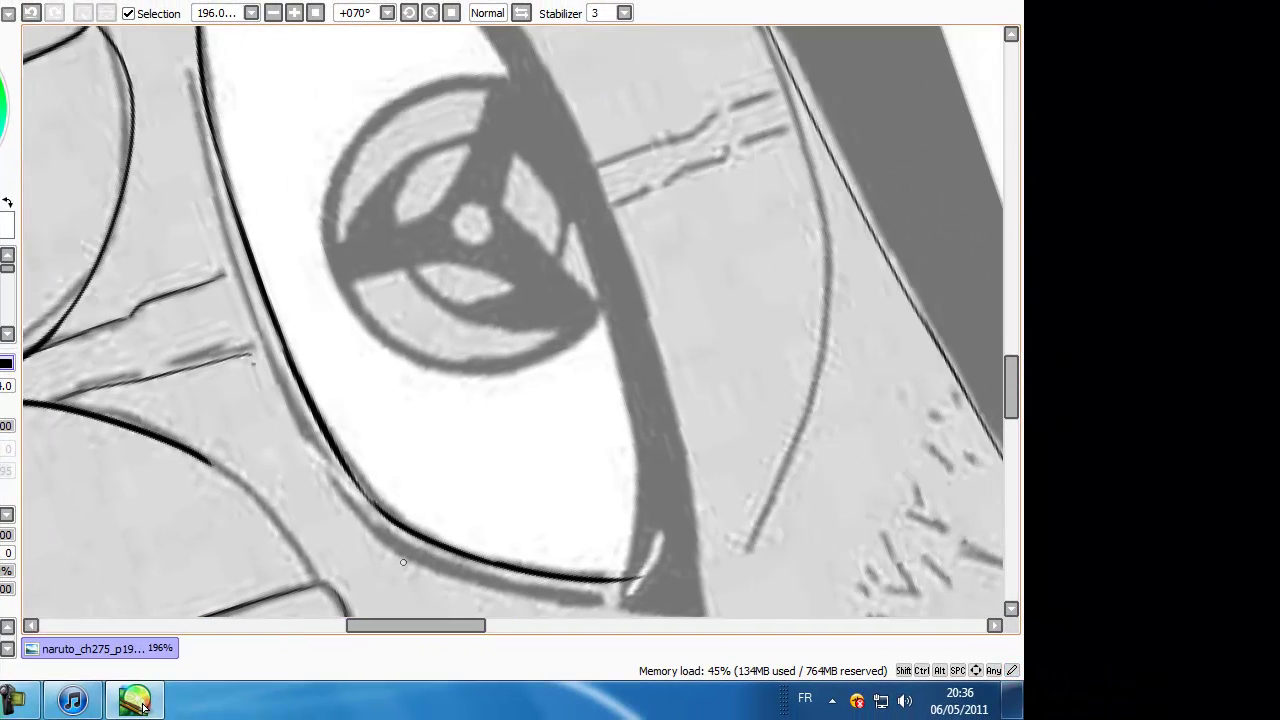
mouse_move(200, 460)
mouse_down()
mouse_move(325, 560)
mouse_move(175, 455)
mouse_move(320, 580)
mouse_up()
key(ctrl+z)
key(ctrl+z)
key(ctrl+z)
mouse_move(195, 458)
mouse_down()
mouse_move(350, 610)
mouse_move(195, 455)
mouse_up()
key(ctrl+z)
key(ctrl+z)
drag(314, 580, 183, 449)
key(ctrl+z)
drag(416, 625, 373, 625)
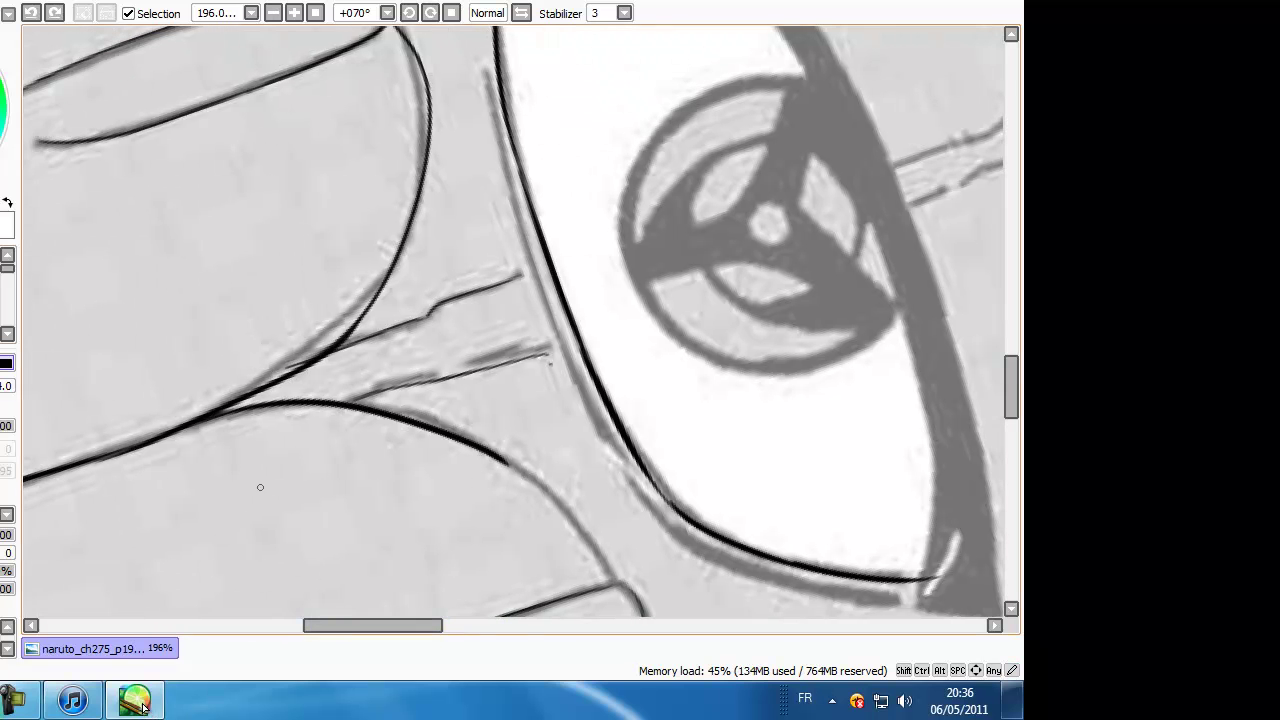
Rotate the canvas and ink the curve just below the eye in black.
key(Delete)
key(Delete)
key(Delete)
key(Delete)
key(Delete)
key(Delete)
key(End)
key(End)
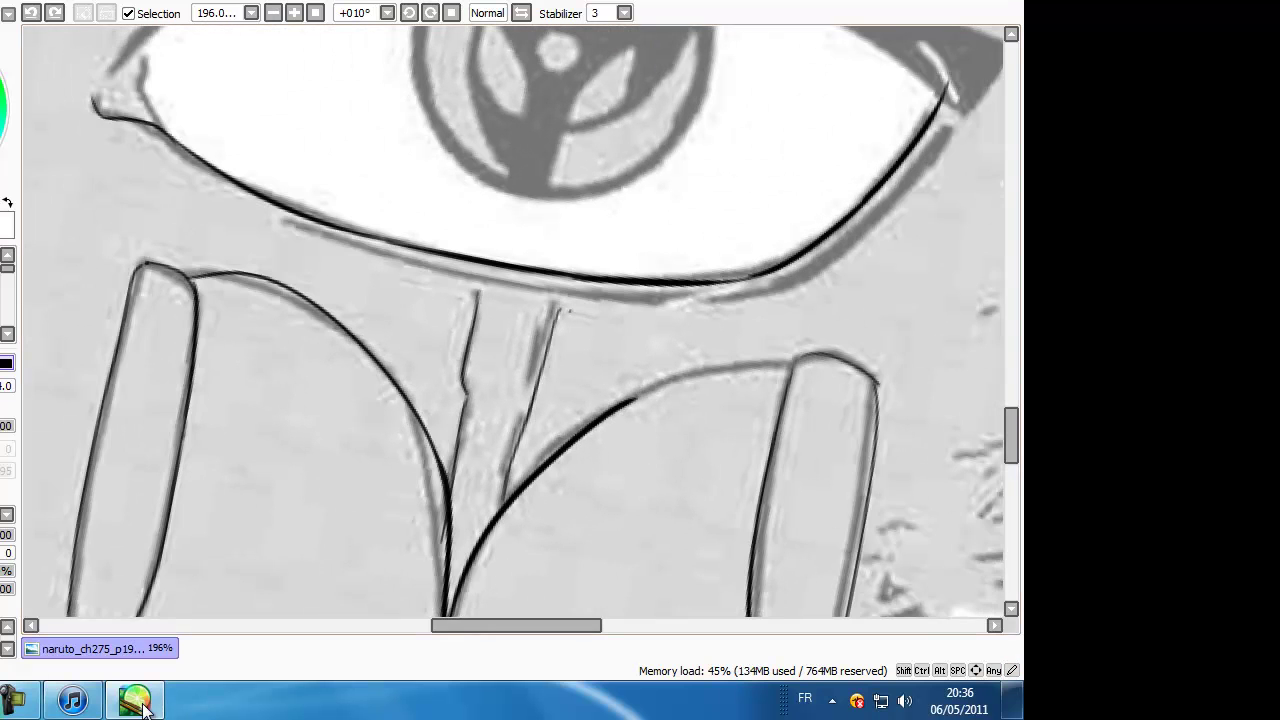
drag(516, 625, 557, 625)
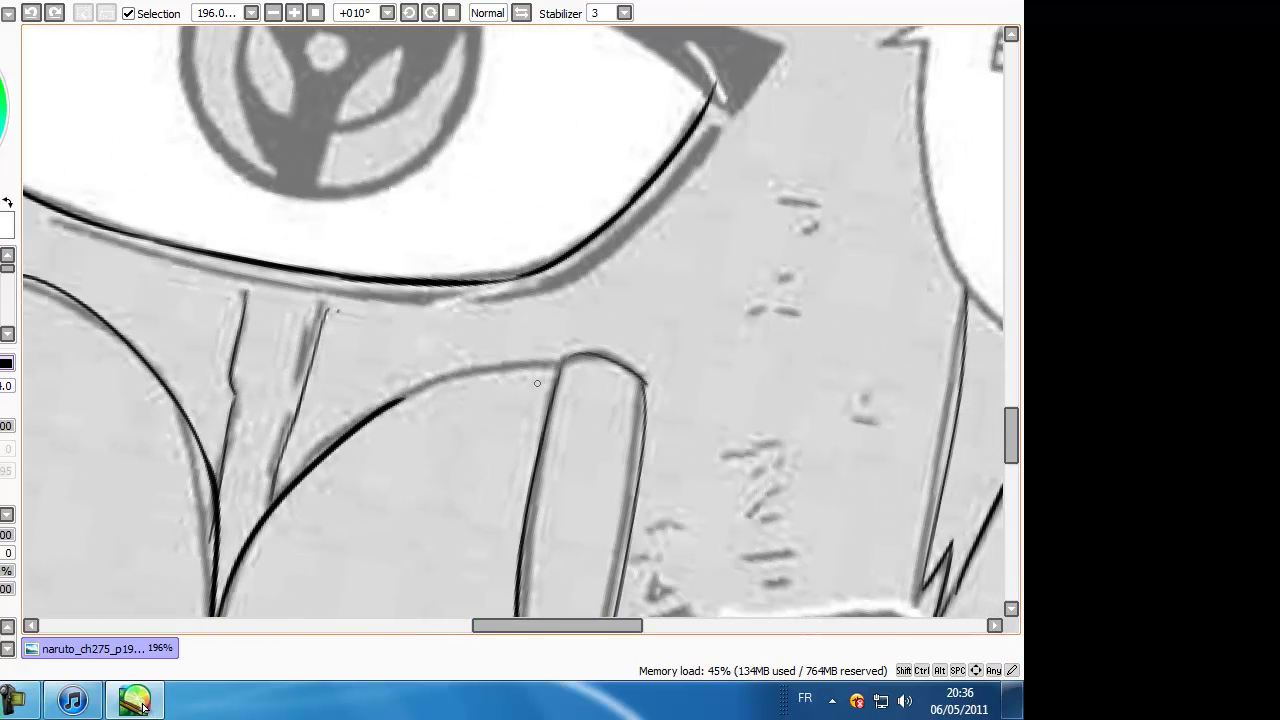
mouse_move(391, 404)
mouse_down()
mouse_move(540, 368)
mouse_move(370, 424)
mouse_move(427, 393)
mouse_move(618, 360)
mouse_move(358, 420)
mouse_up()
key(ctrl+z)
key(ctrl+z)
key(ctrl+z)
drag(690, 418, 466, 479)
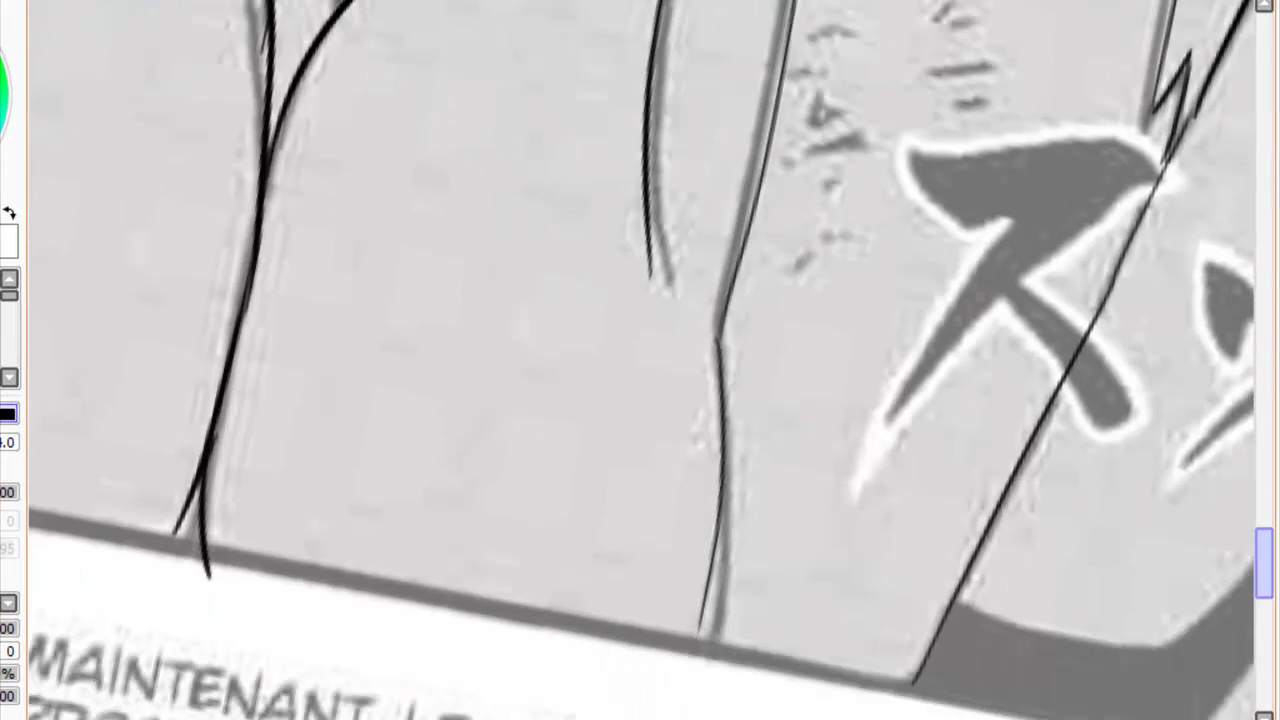
mouse_move(1265, 505)
mouse_down()
mouse_move(1265, 565)
mouse_move(1265, 503)
mouse_up()
scroll(1234, 395, up, 5)
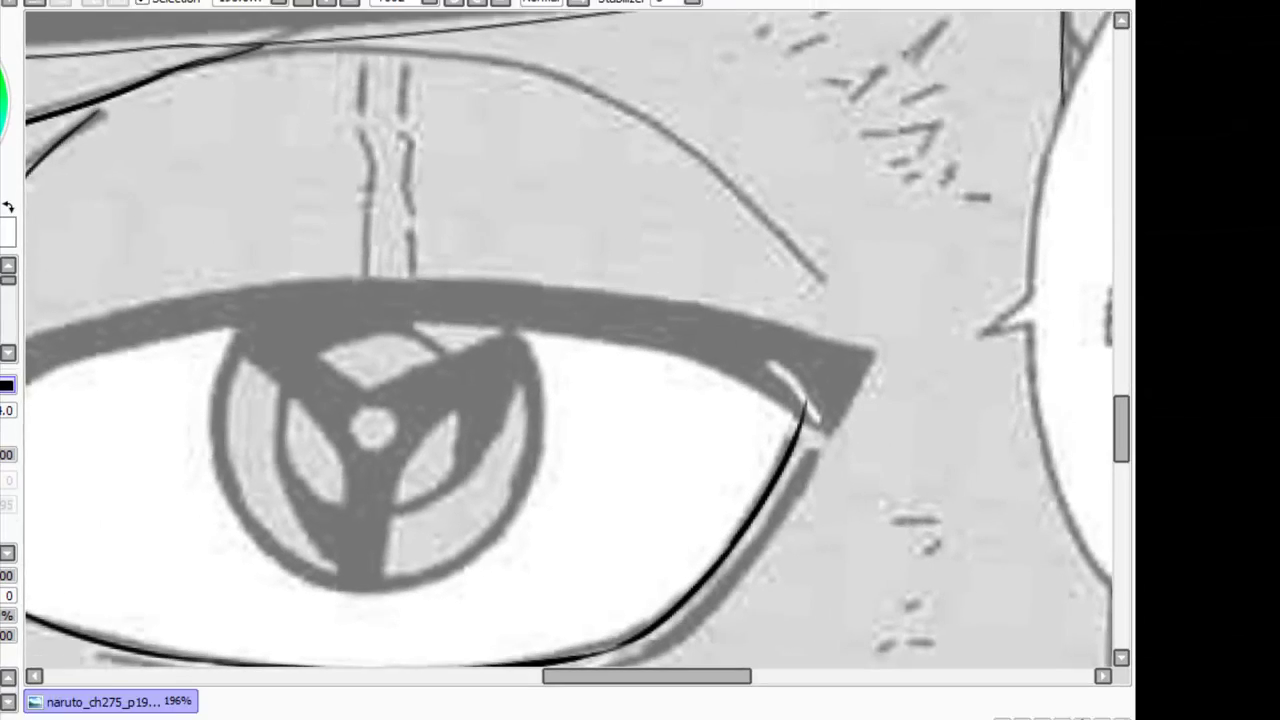
Zoom out and reposition the view over the scar area, minimizing the screen recorder.
key(ctrl+minus)
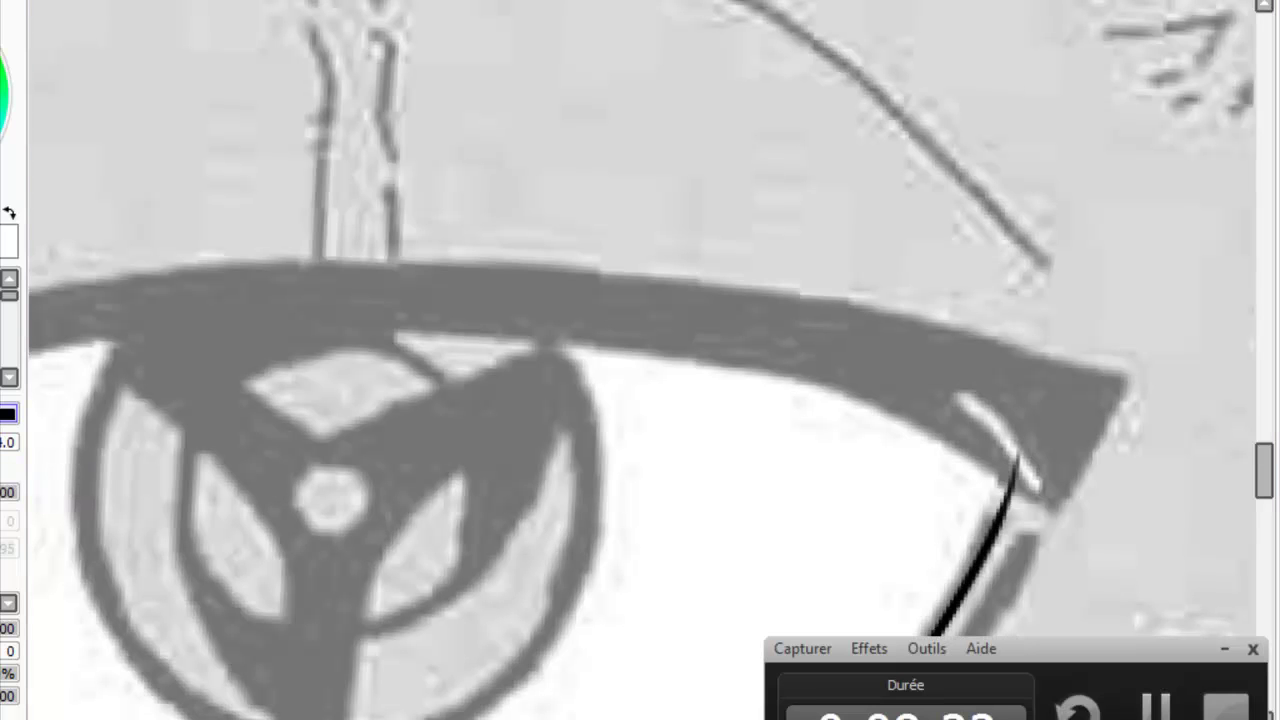
scroll(1229, 449, up, 3)
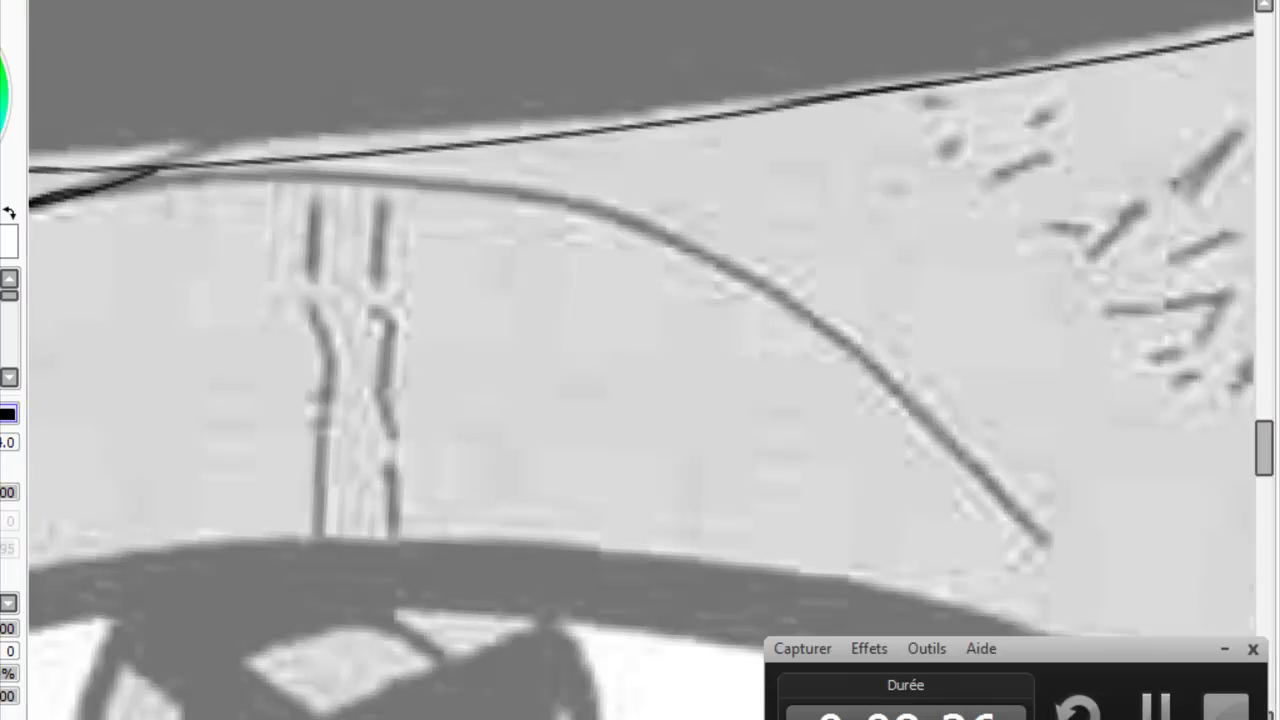
drag(640, 360, 810, 360)
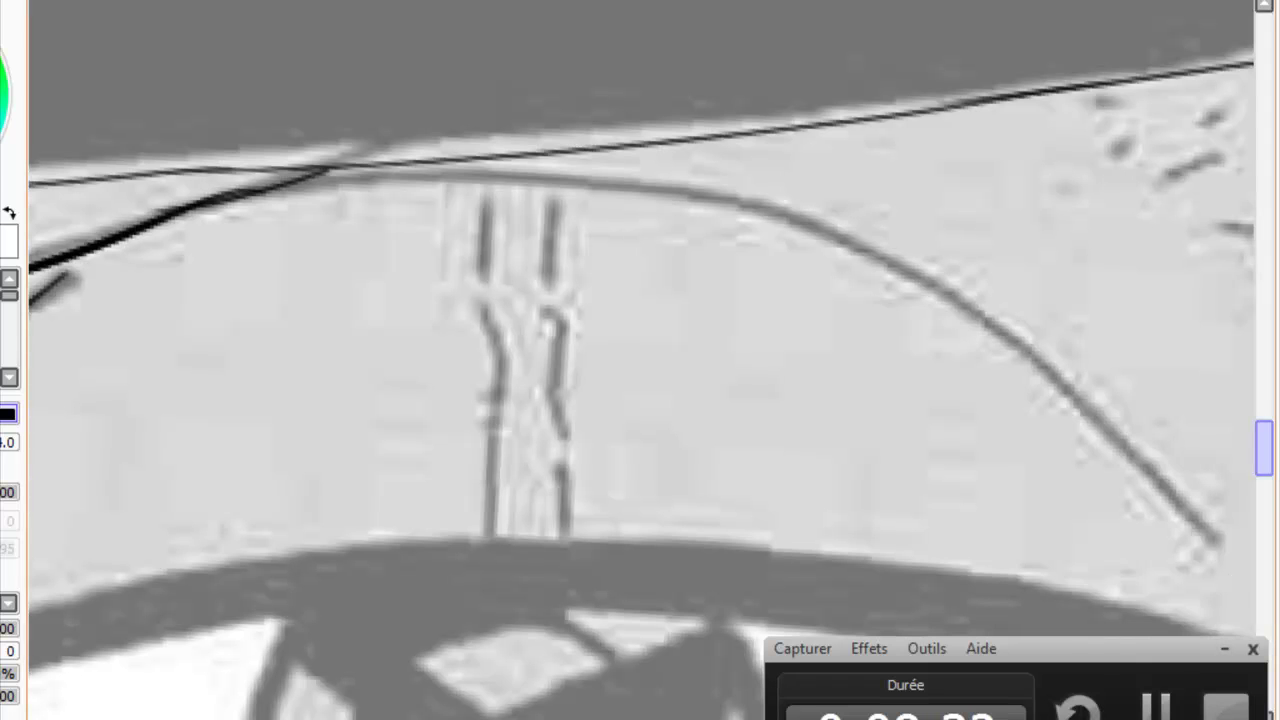
scroll(640, 360, down, 3)
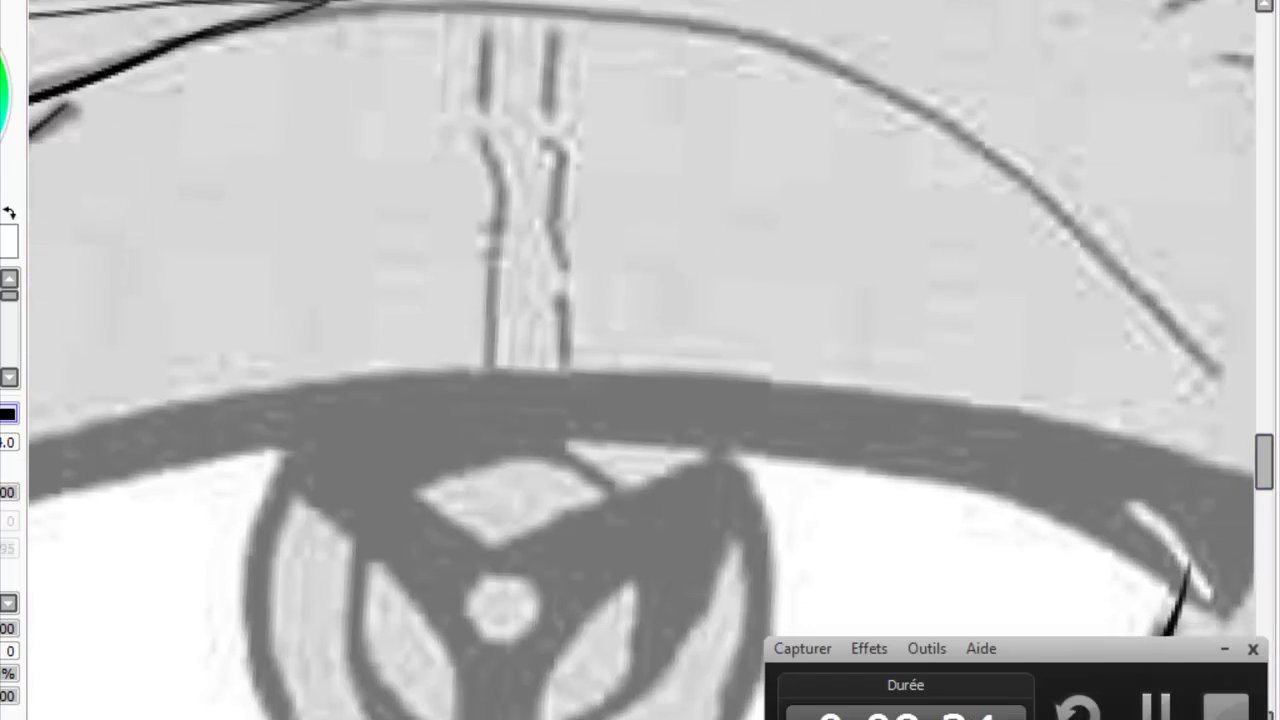
click(1224, 648)
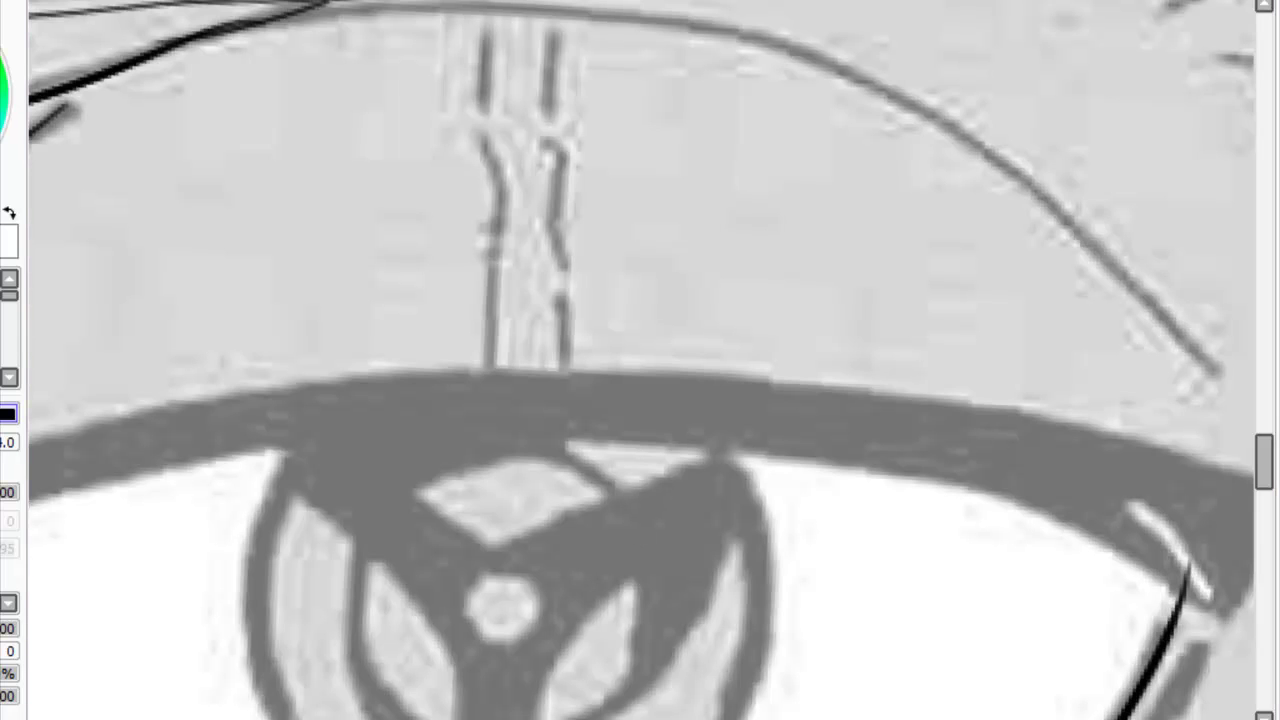
scroll(900, 425, up, 4)
Ink the left and right vertical scar lines above the Sharingan eye.
mouse_move(564, 568)
mouse_down()
mouse_move(544, 400)
mouse_move(556, 355)
mouse_move(541, 342)
mouse_up()
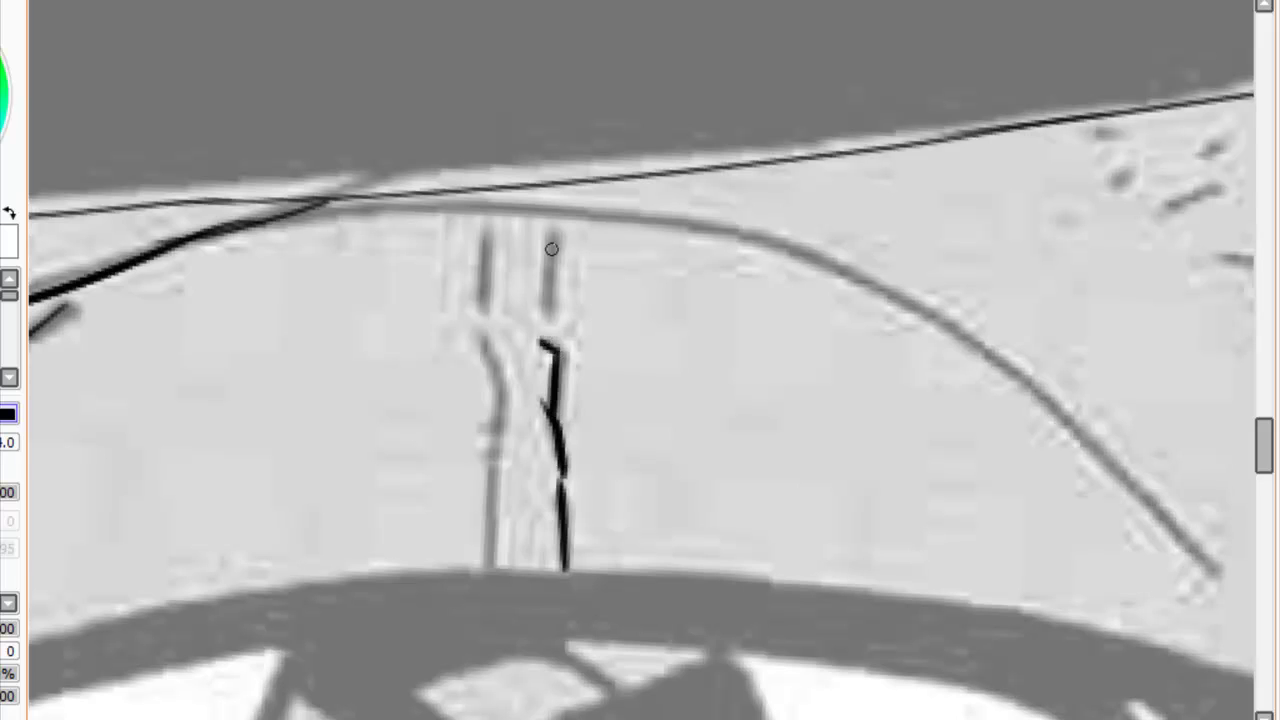
drag(550, 237, 556, 328)
mouse_move(485, 212)
mouse_down()
mouse_move(505, 380)
mouse_move(483, 562)
mouse_up()
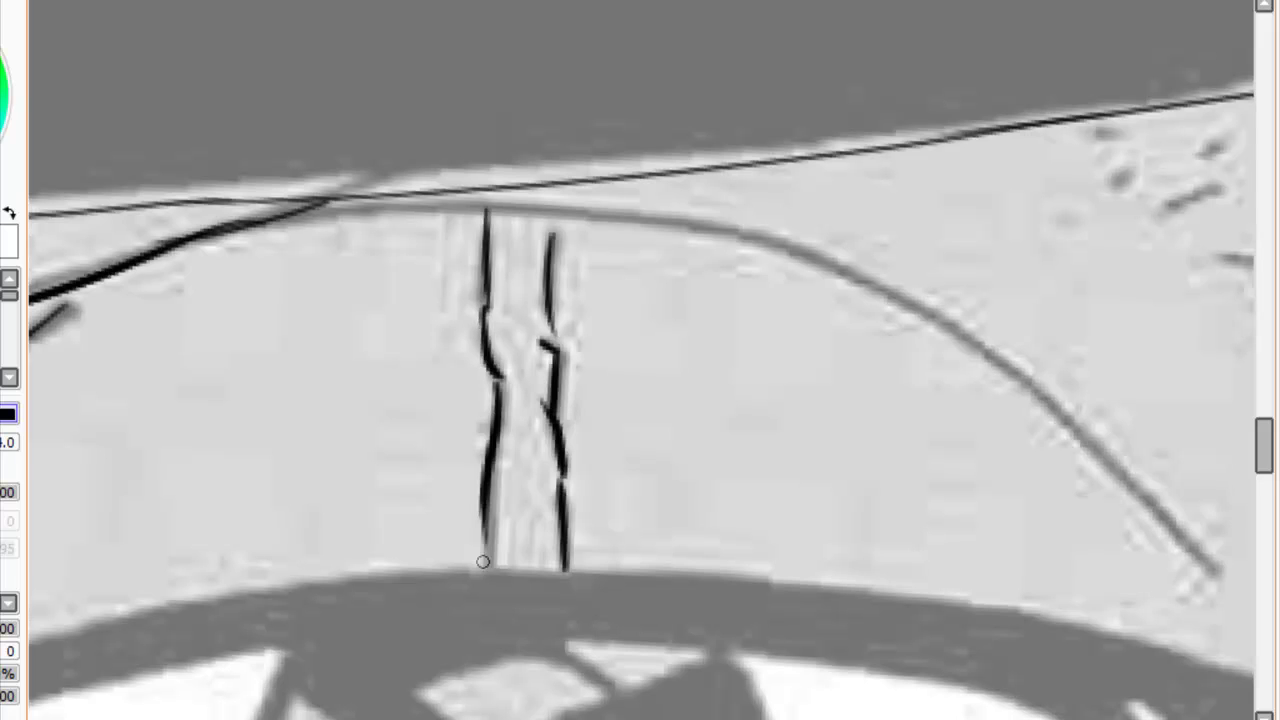
drag(562, 220, 552, 248)
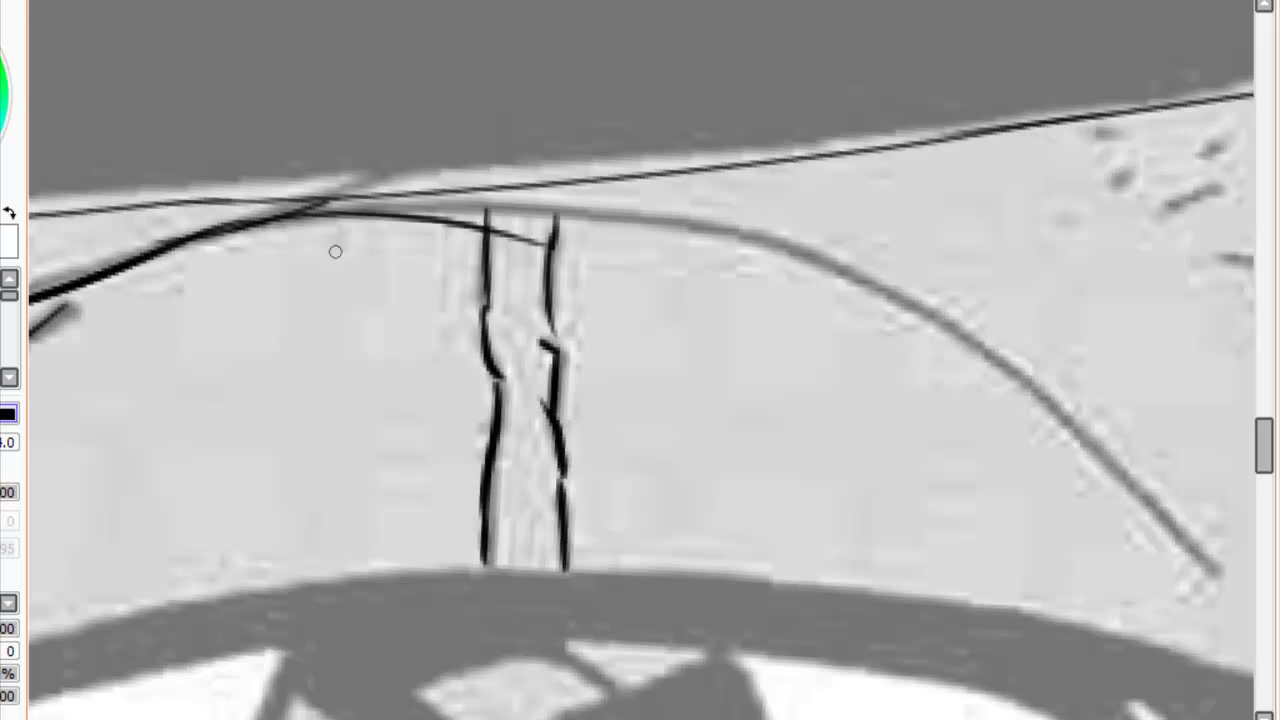
key(ctrl+z)
Ink the top edge above the scar lines, retrying the curved brow stroke repeatedly.
mouse_move(252, 230)
mouse_down()
mouse_move(660, 215)
mouse_move(960, 316)
mouse_up()
key(ctrl+z)
drag(623, 221, 1060, 368)
key(ctrl+z)
drag(608, 212, 1030, 375)
drag(500, 205, 830, 323)
key(ctrl+z)
drag(500, 205, 830, 323)
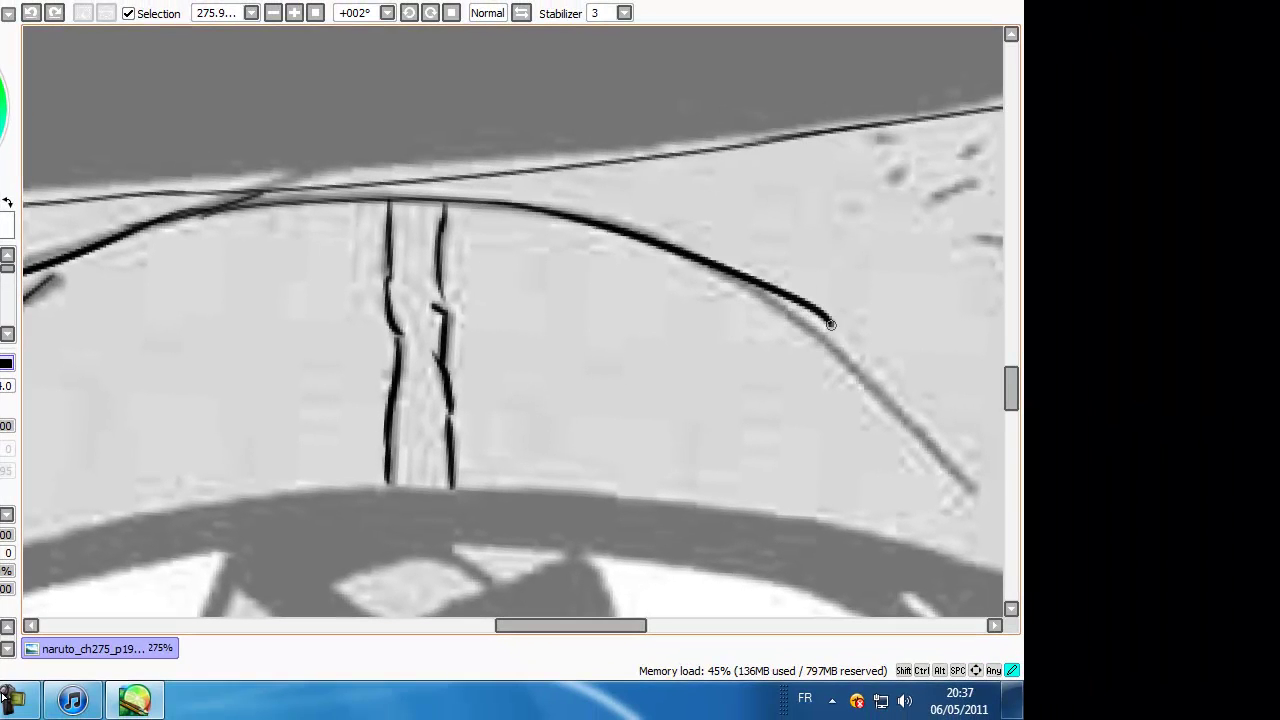
key(ctrl+z)
drag(476, 200, 796, 316)
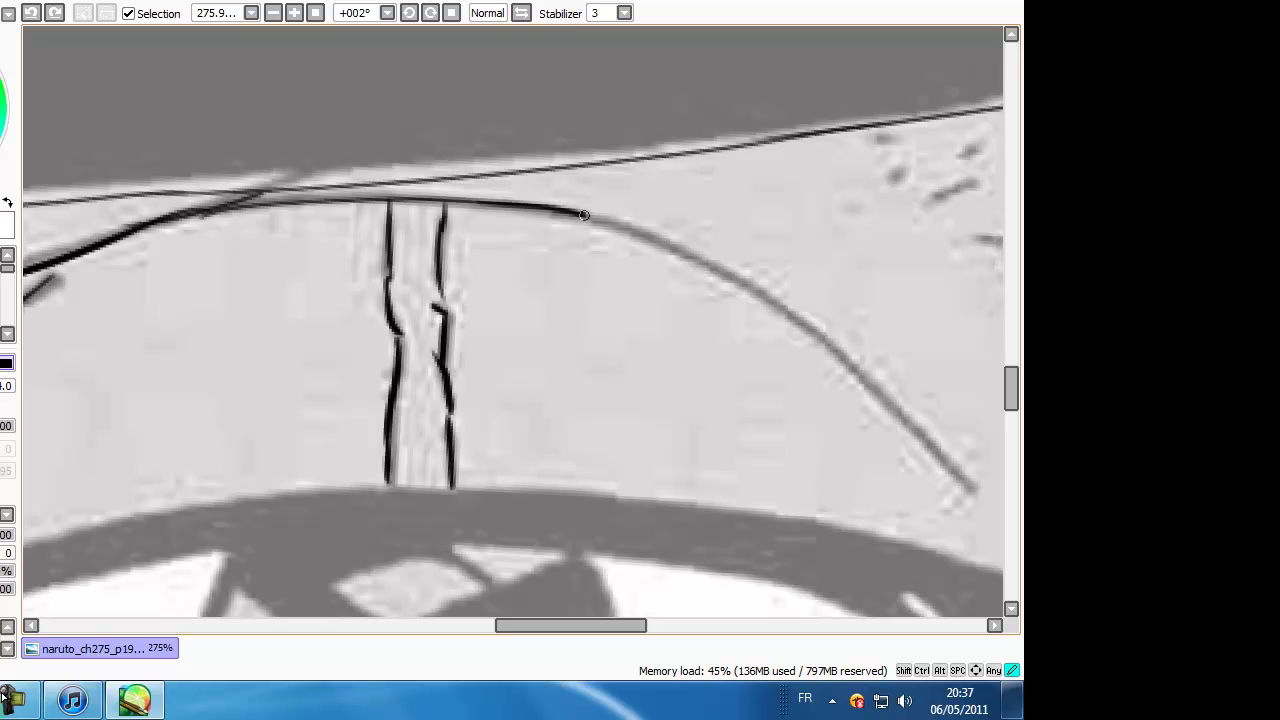
key(ctrl+z)
drag(468, 202, 806, 318)
key(ctrl+z)
drag(468, 202, 772, 334)
key(ctrl+z)
drag(472, 202, 830, 348)
key(ctrl+z)
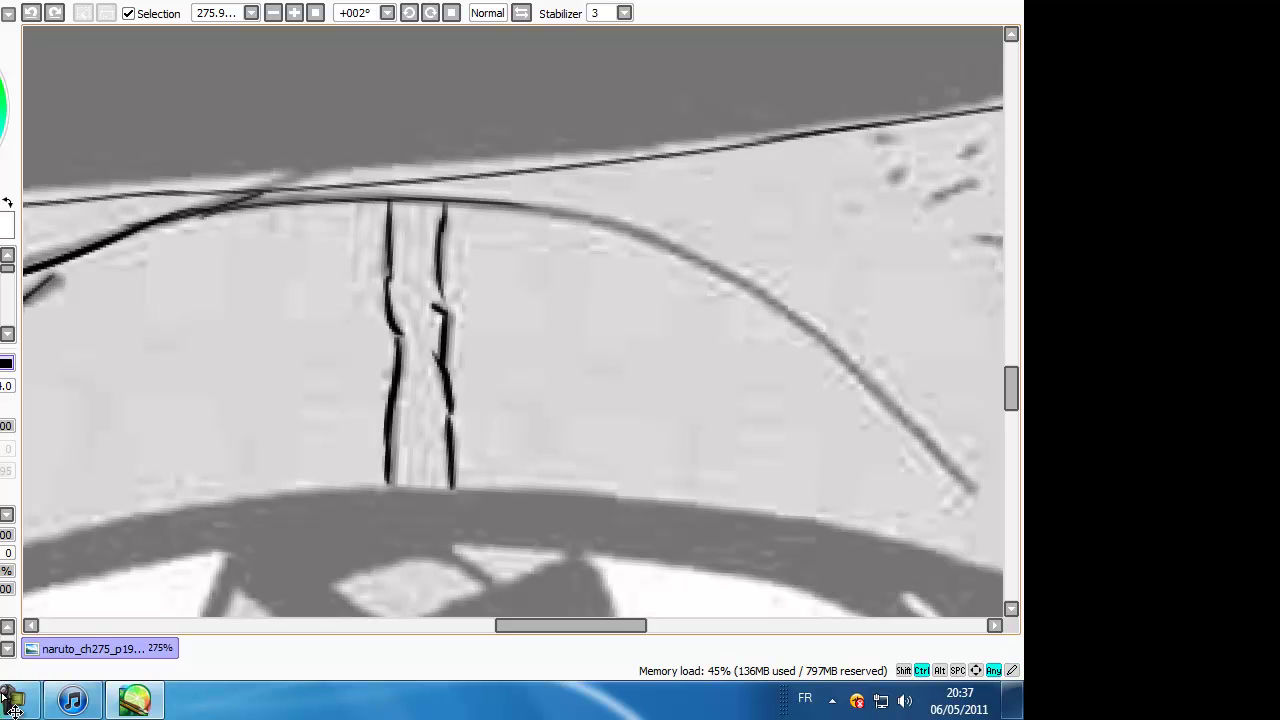
drag(470, 204, 817, 358)
key(ctrl+z)
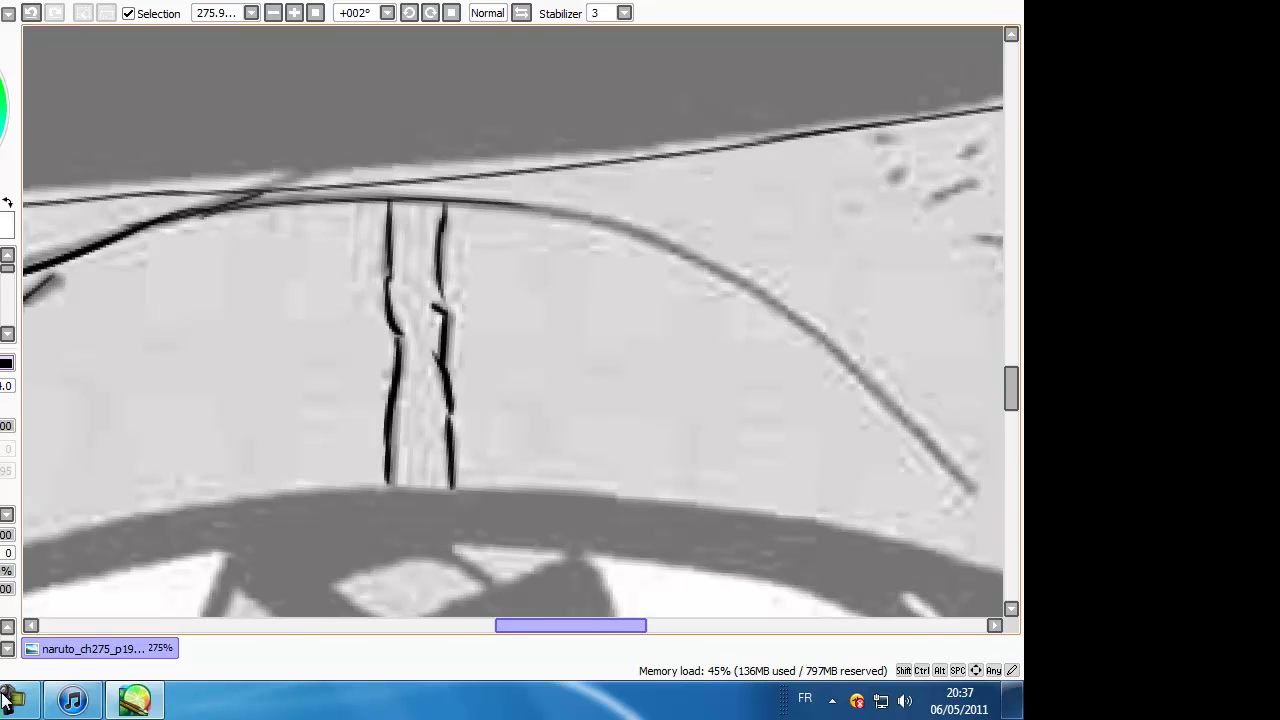
drag(570, 625, 613, 625)
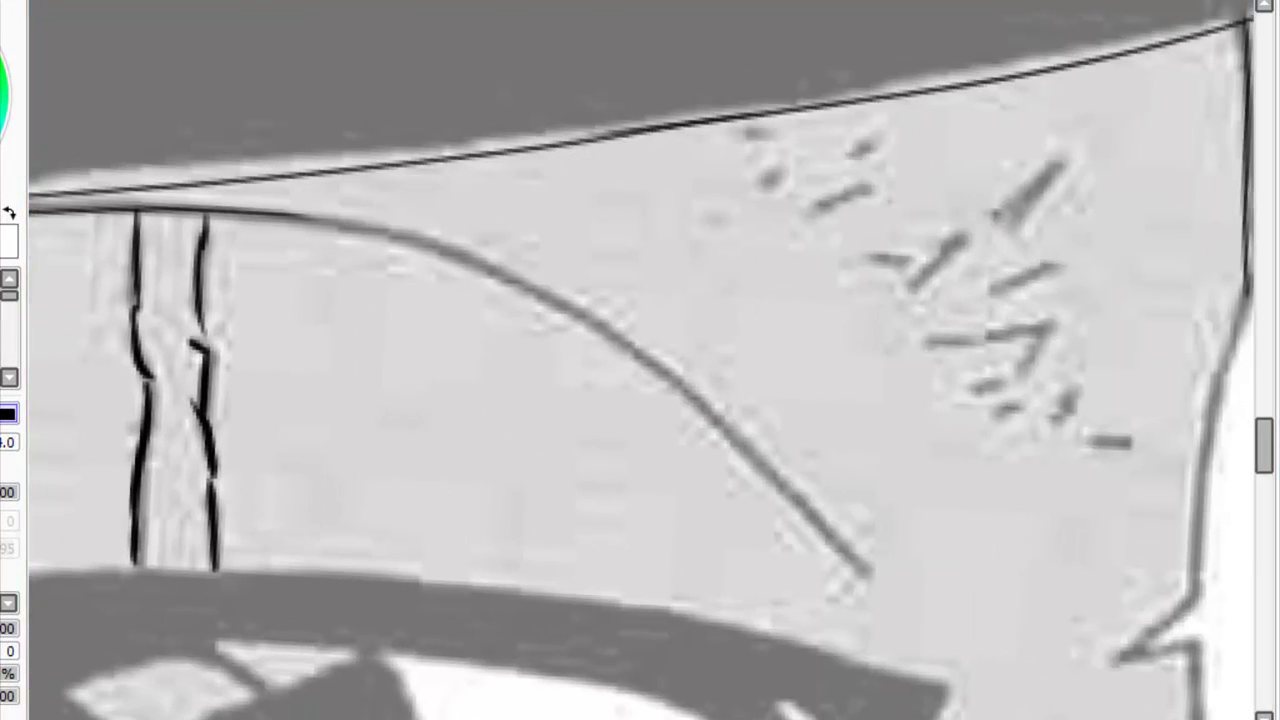
Rotate the canvas to suit the brow and make first attempts at the brow curve.
key(Delete)
key(Delete)
key(Delete)
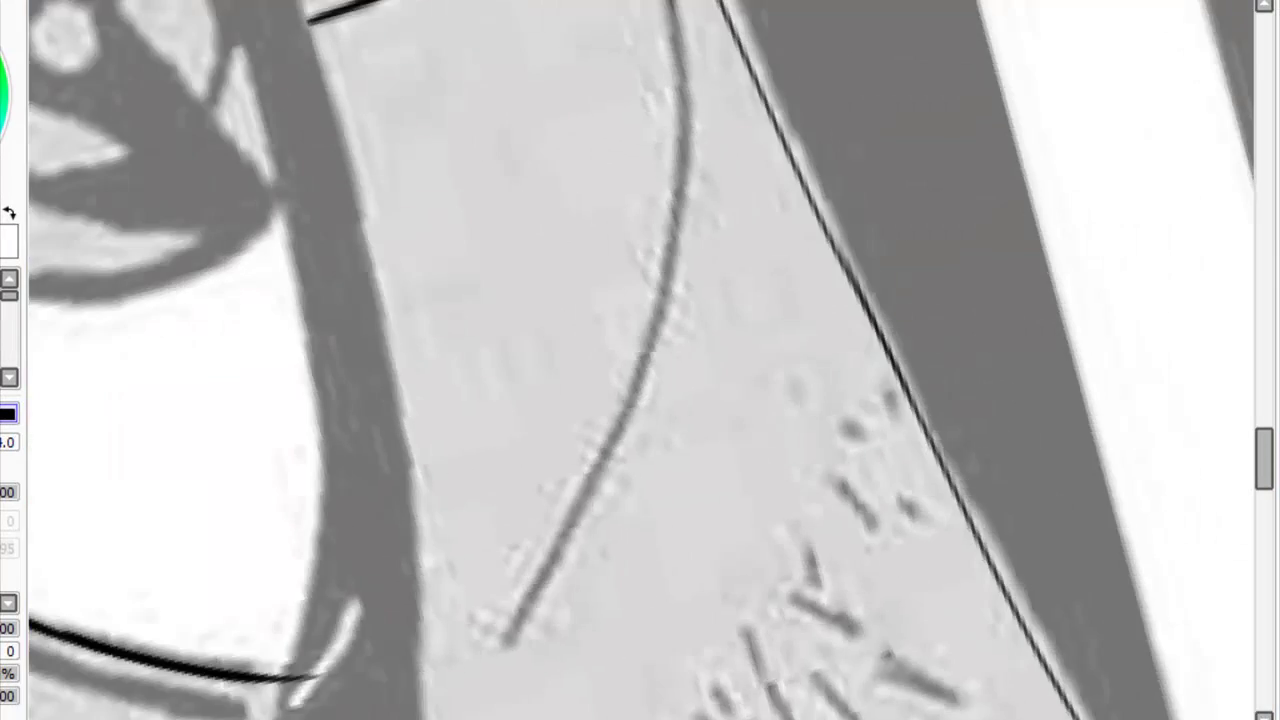
key(Delete)
key(Delete)
key(Delete)
key(Delete)
key(Delete)
key(Delete)
key(Delete)
key(Delete)
key(Delete)
key(Delete)
key(Delete)
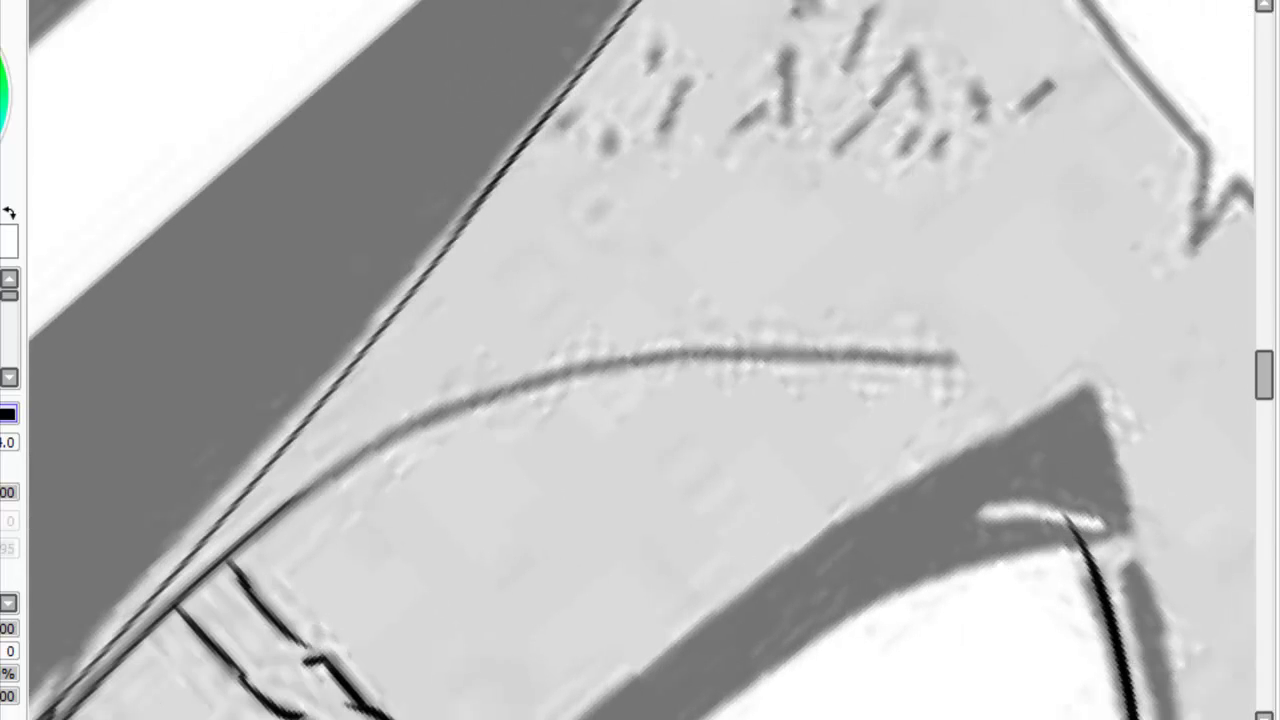
scroll(476, 245, down, 3)
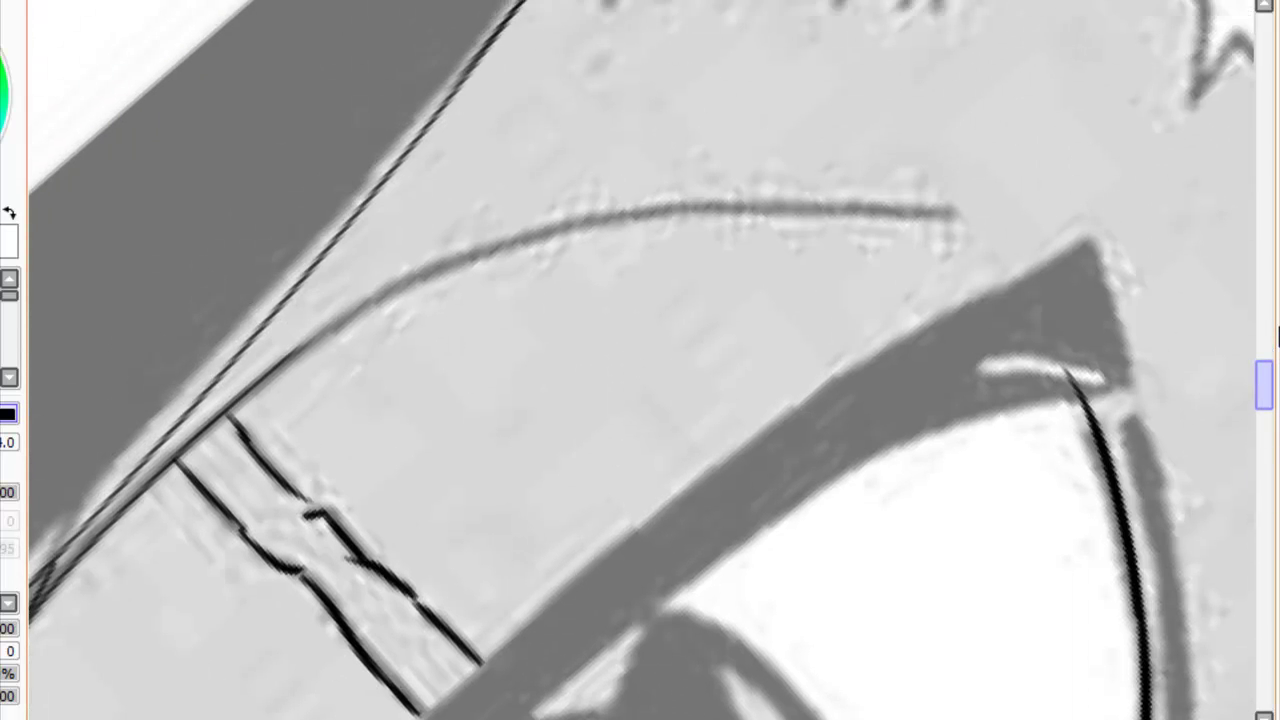
drag(275, 337, 720, 230)
key(ctrl+z)
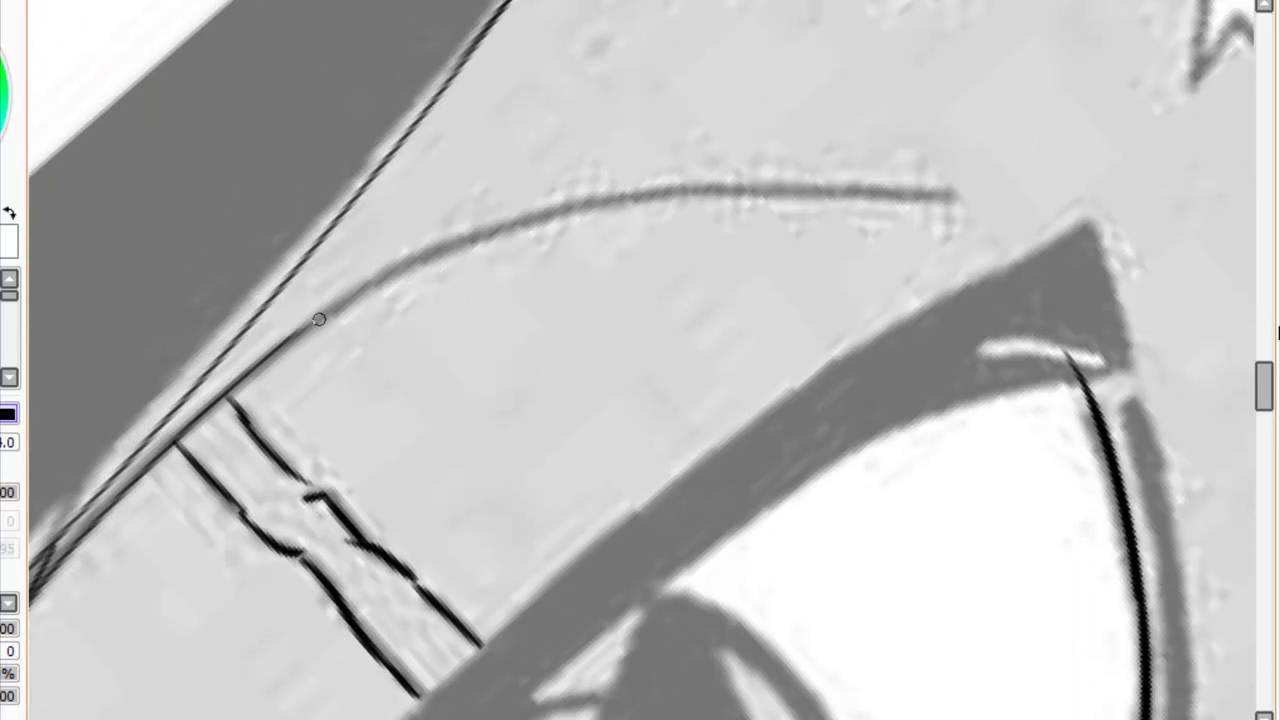
key(ctrl+z)
mouse_move(290, 345)
mouse_down()
mouse_move(740, 200)
mouse_move(720, 187)
mouse_move(914, 196)
mouse_up()
key(ctrl+z)
Redraw the long brow arc until one clean stroke spans it from the far left.
drag(691, 191, 912, 190)
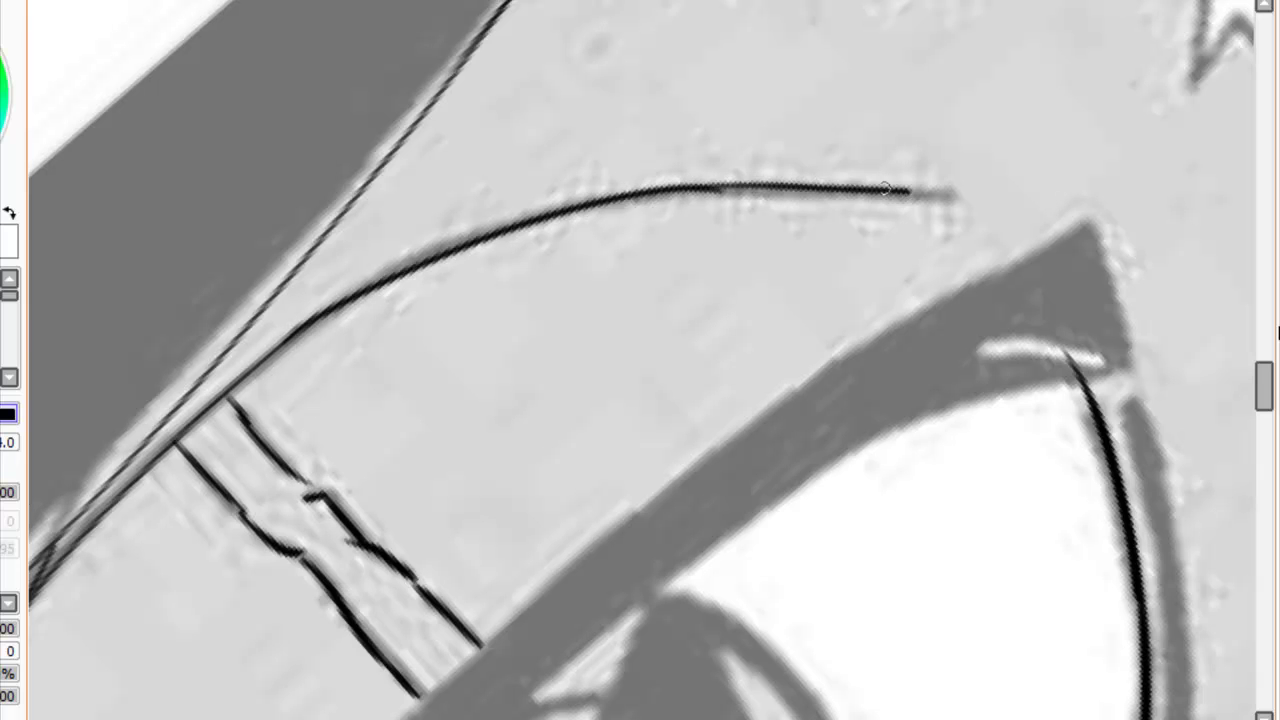
key(ctrl+z)
key(ctrl+z)
drag(275, 345, 857, 203)
key(ctrl+z)
mouse_move(294, 342)
mouse_down()
mouse_move(575, 208)
mouse_move(815, 200)
mouse_up()
key(ctrl+z)
key(ctrl+y)
key(ctrl+z)
mouse_move(286, 337)
mouse_down()
mouse_move(845, 182)
mouse_move(943, 194)
mouse_up()
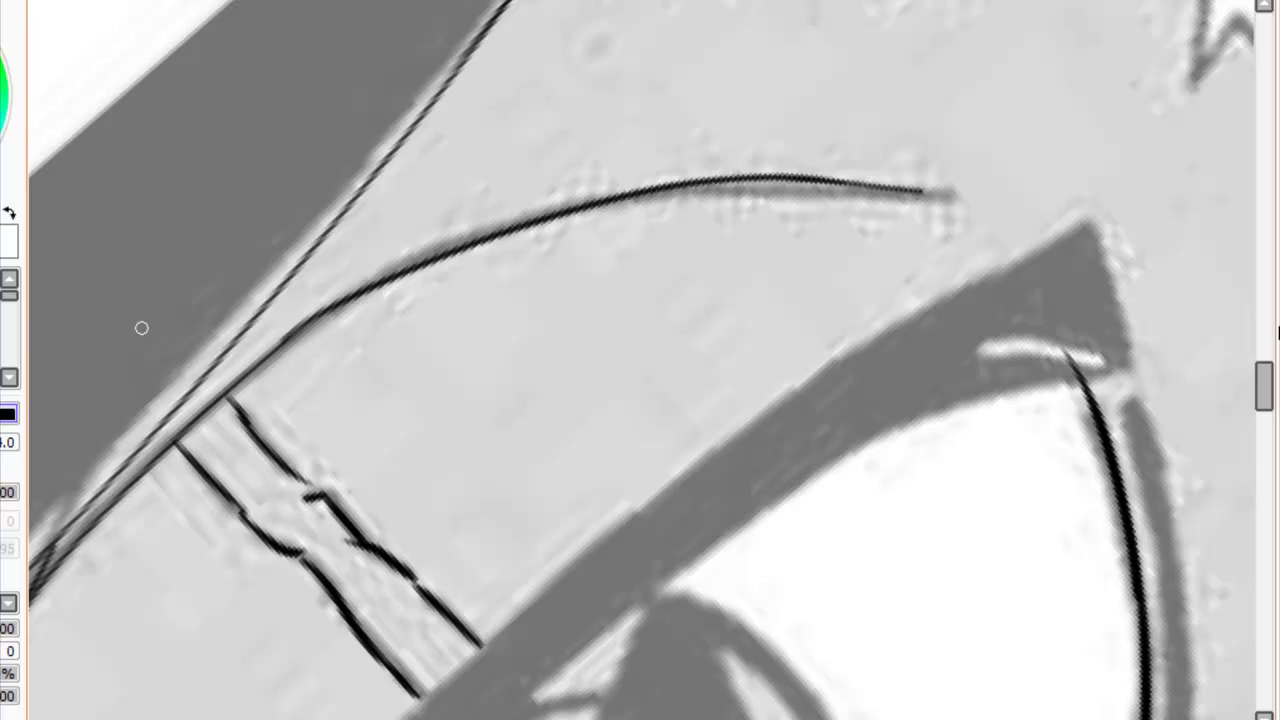
key(ctrl+z)
key(ctrl+z)
drag(279, 350, 956, 193)
key(ctrl+z)
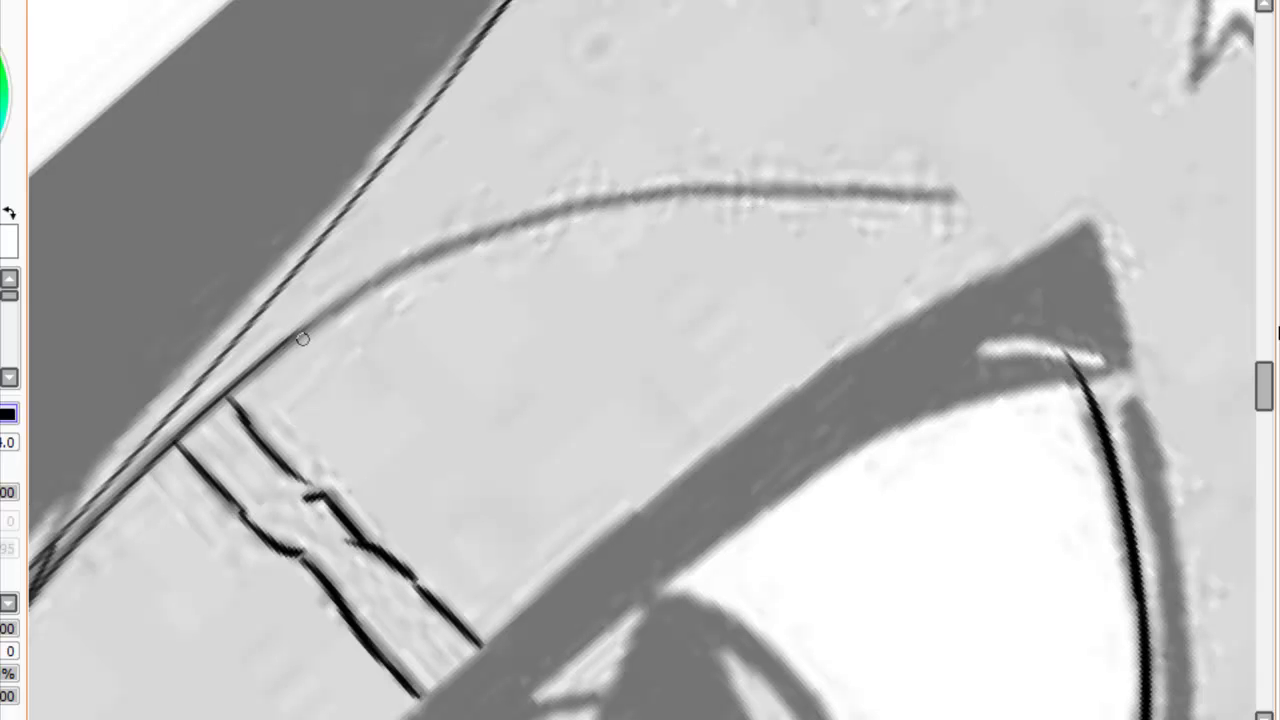
drag(290, 335, 956, 193)
key(ctrl+z)
drag(246, 374, 910, 210)
key(ctrl+z)
drag(232, 385, 978, 204)
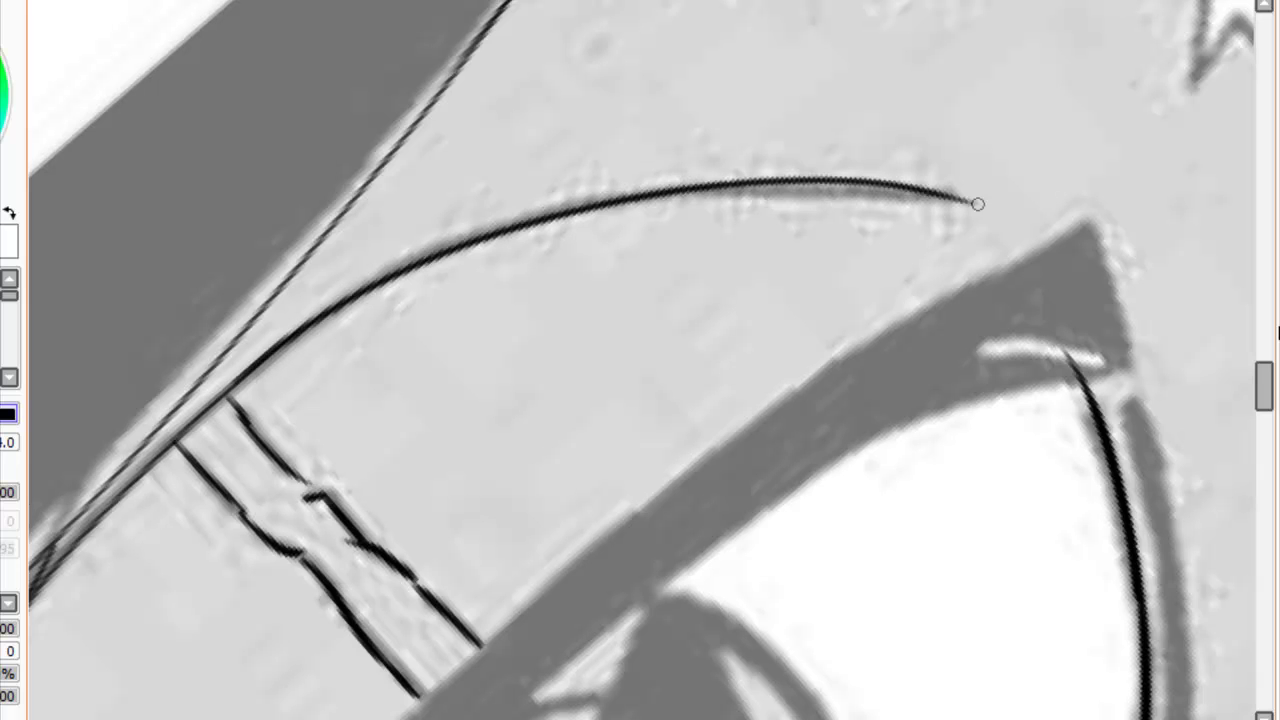
key(ctrl+minus)
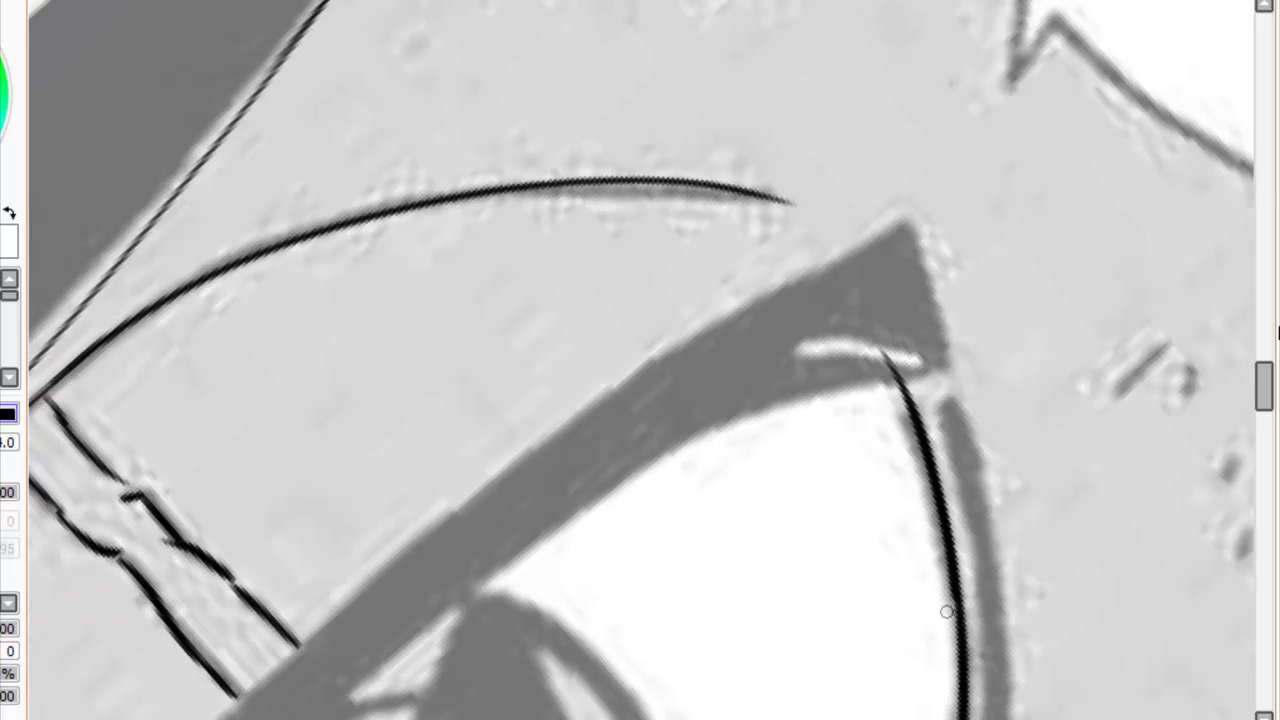
key(ctrl+plus)
scroll(1250, 418, down, 3)
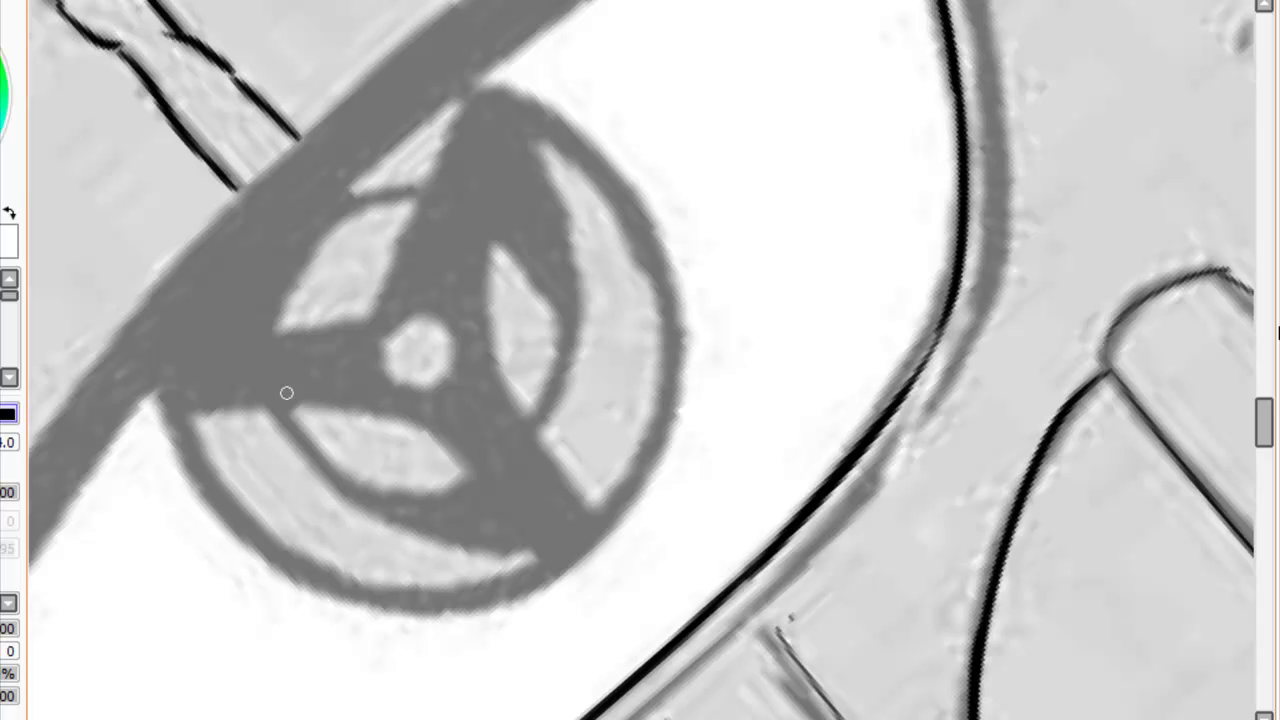
Ink the lower-left arc of the iris ring, redrawing it longer several times.
drag(283, 412, 405, 503)
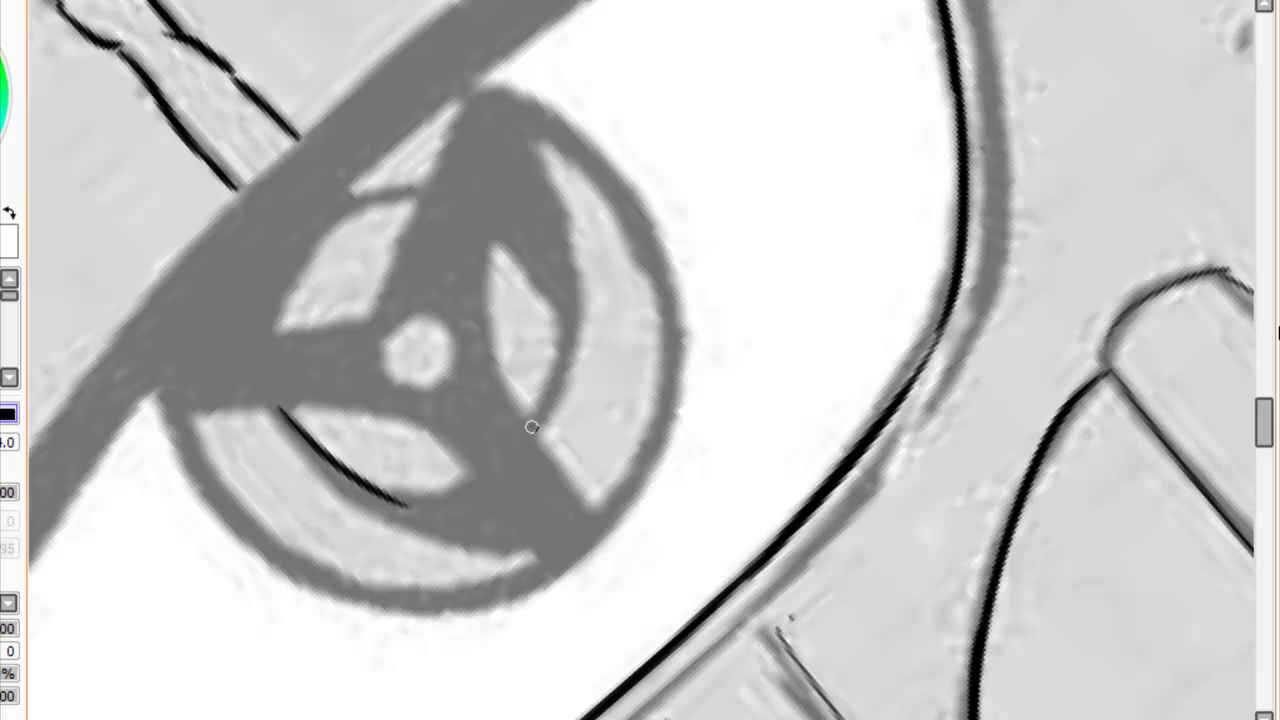
drag(531, 427, 568, 268)
drag(425, 190, 270, 320)
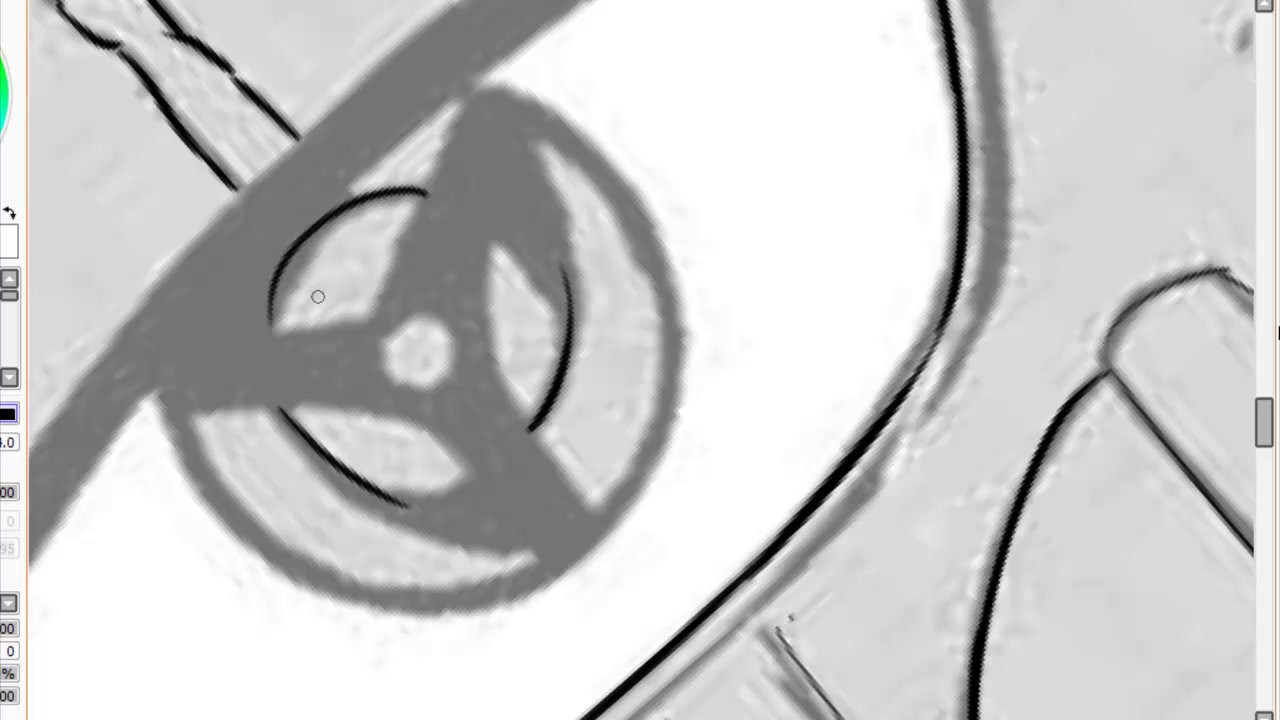
key(ctrl+z)
key(ctrl+z)
key(ctrl+z)
drag(275, 404, 402, 480)
key(ctrl+z)
key(ctrl+z)
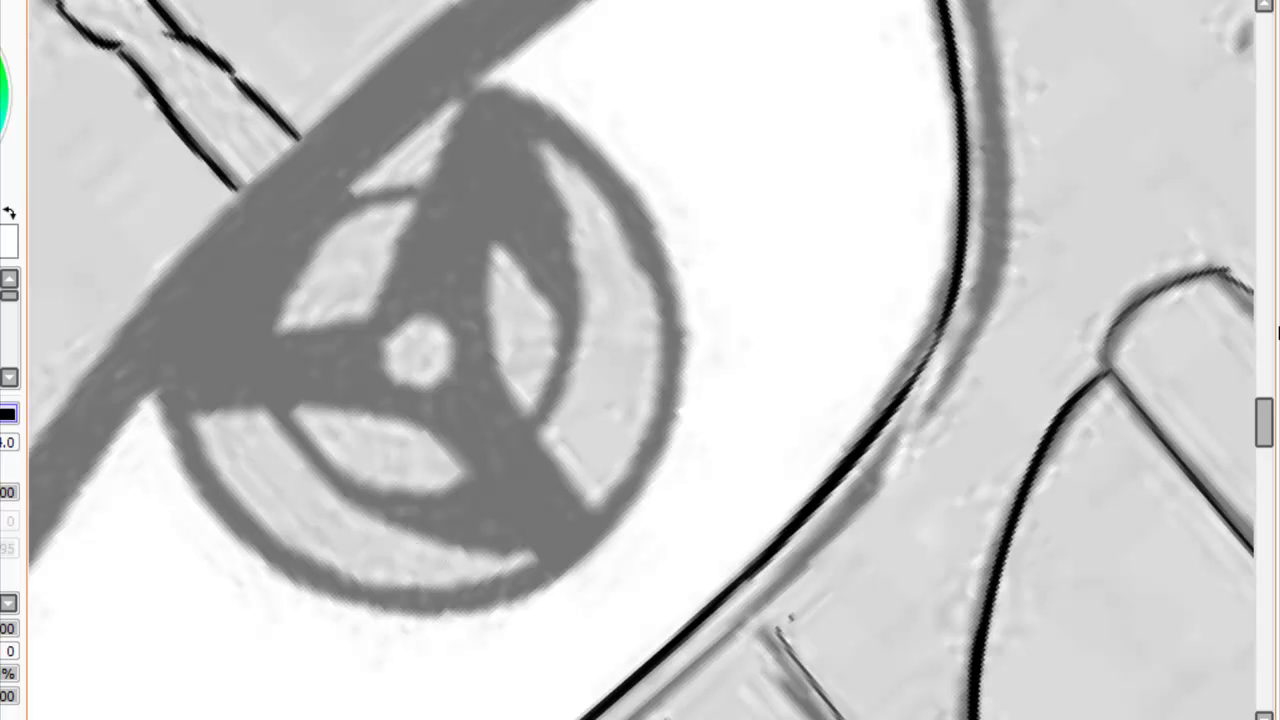
drag(272, 392, 470, 540)
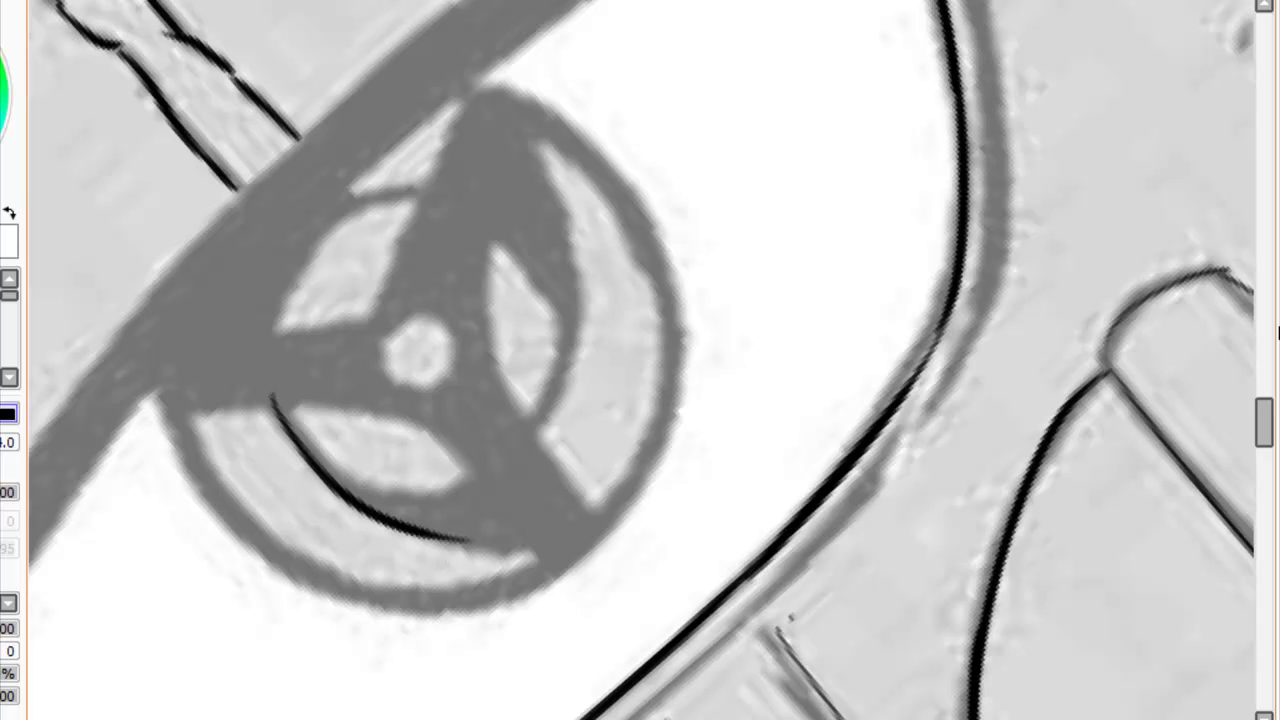
key(ctrl+z)
drag(272, 394, 488, 518)
key(ctrl+z)
drag(274, 398, 528, 534)
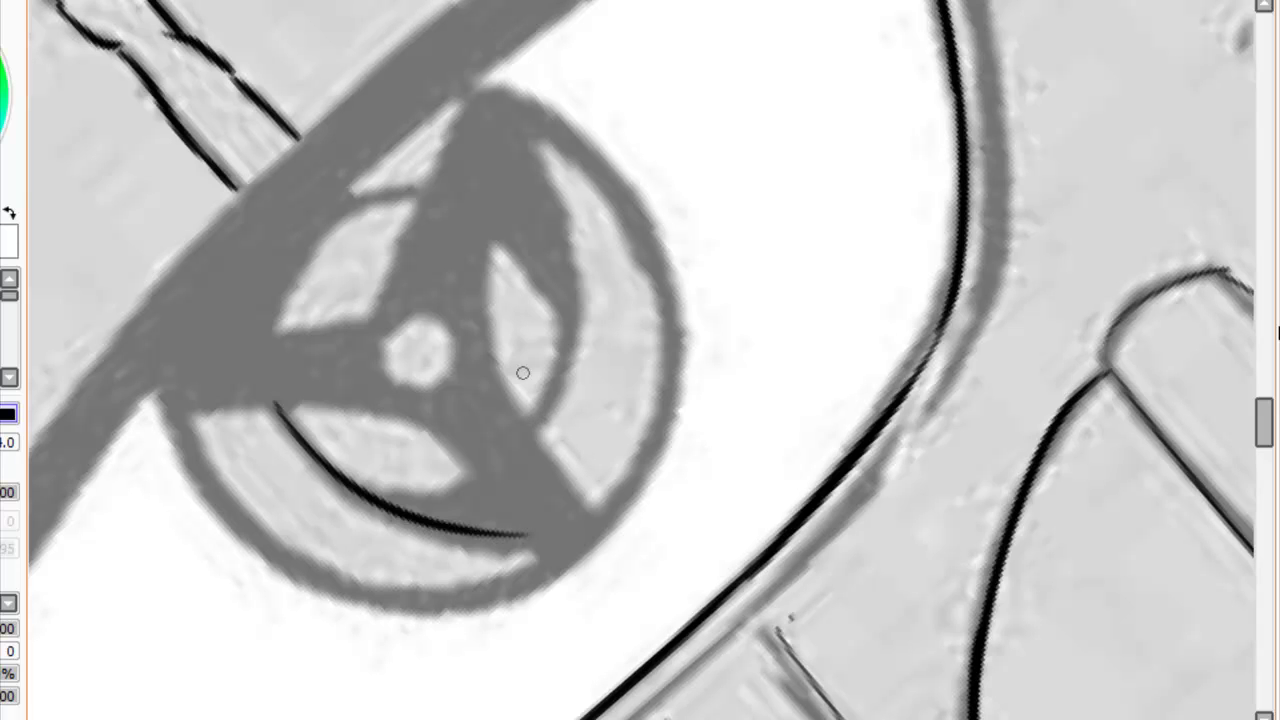
Ink the right and upper-left inner edges of the iris ring, then drop a trial pupil ring.
mouse_move(530, 423)
mouse_down()
mouse_move(578, 295)
mouse_move(518, 162)
mouse_up()
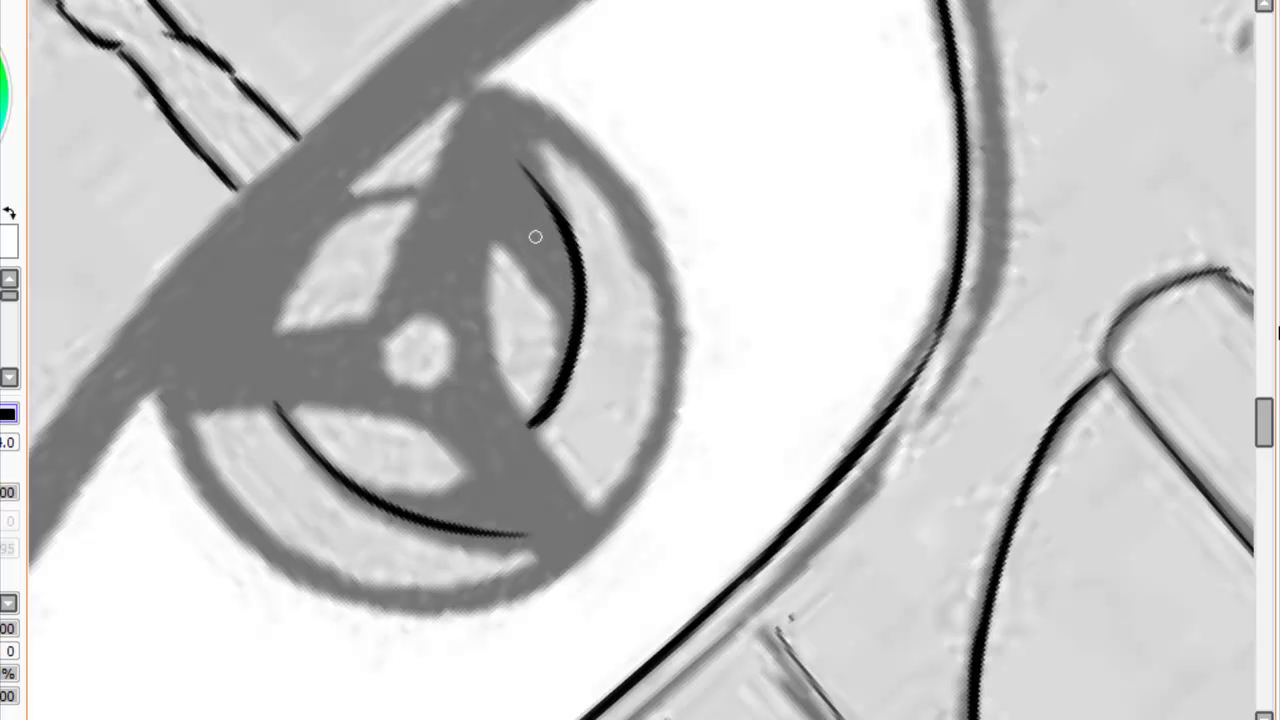
mouse_move(428, 192)
mouse_down()
mouse_move(309, 229)
mouse_move(270, 340)
mouse_up()
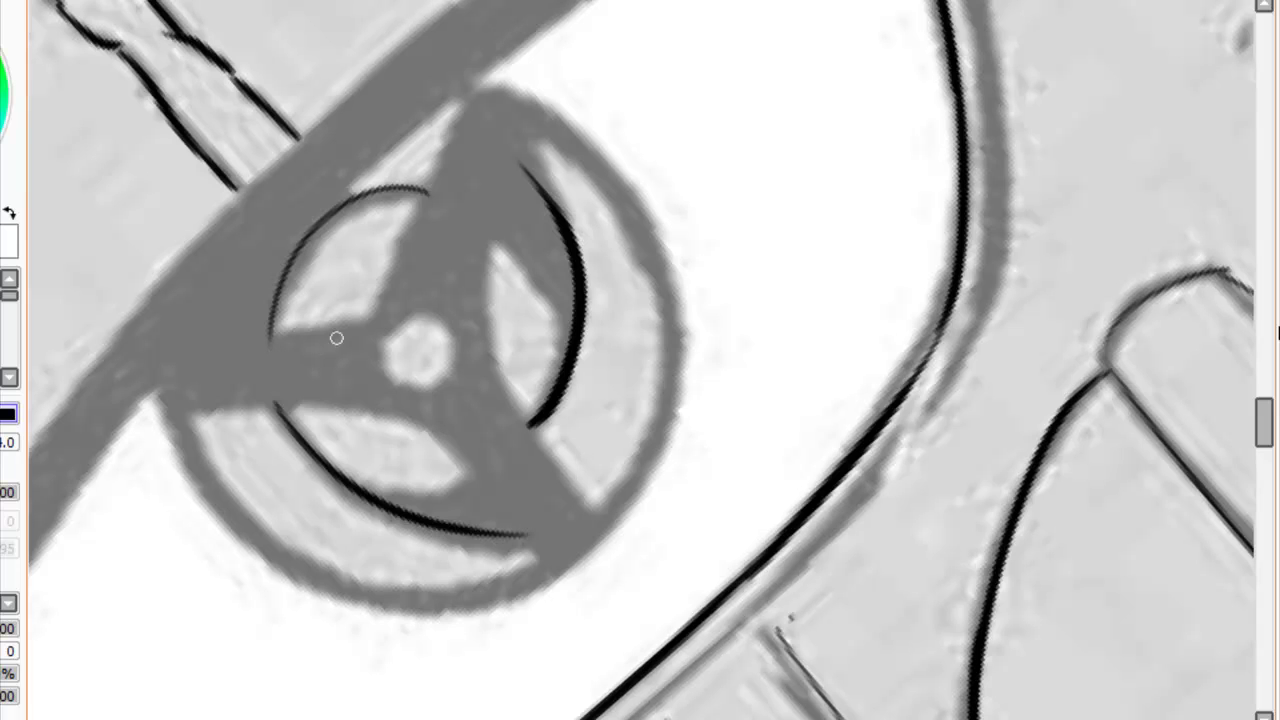
mouse_move(415, 318)
mouse_down()
mouse_move(430, 383)
mouse_move(470, 362)
mouse_up()
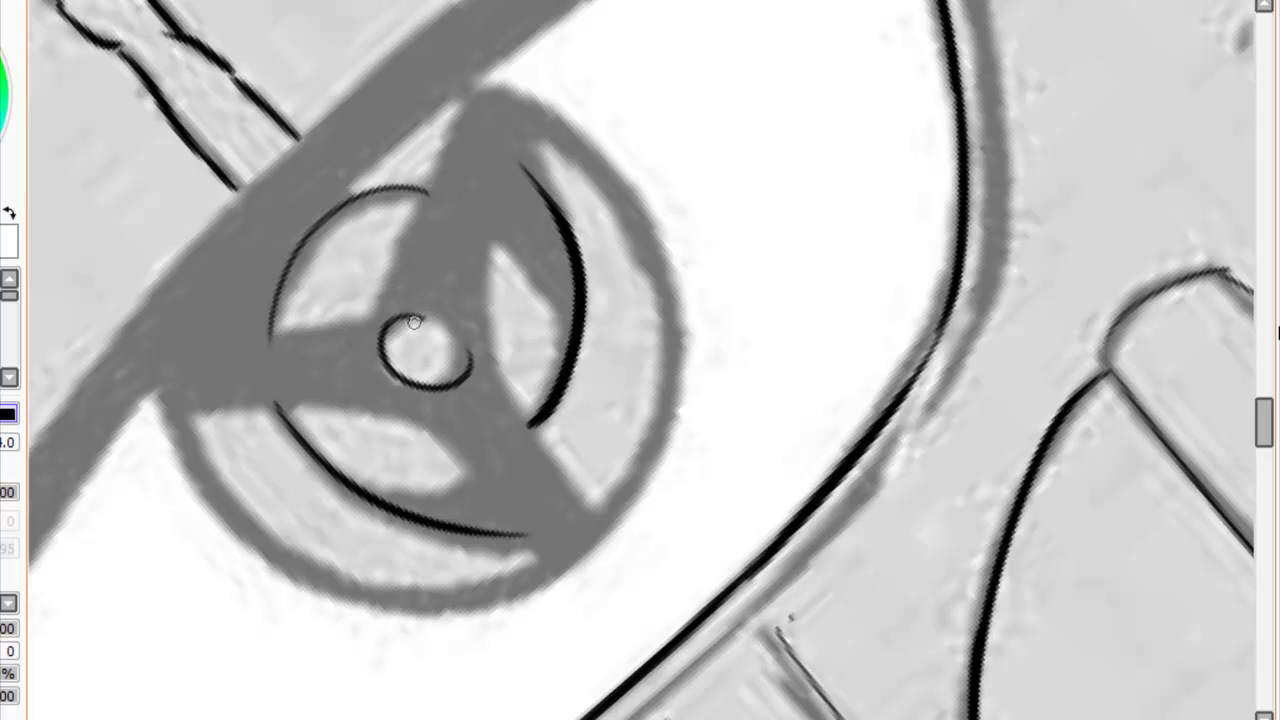
key(ctrl+z)
key(ctrl+z)
key(ctrl+y)
key(ctrl+y)
key(ctrl+z)
key(ctrl+z)
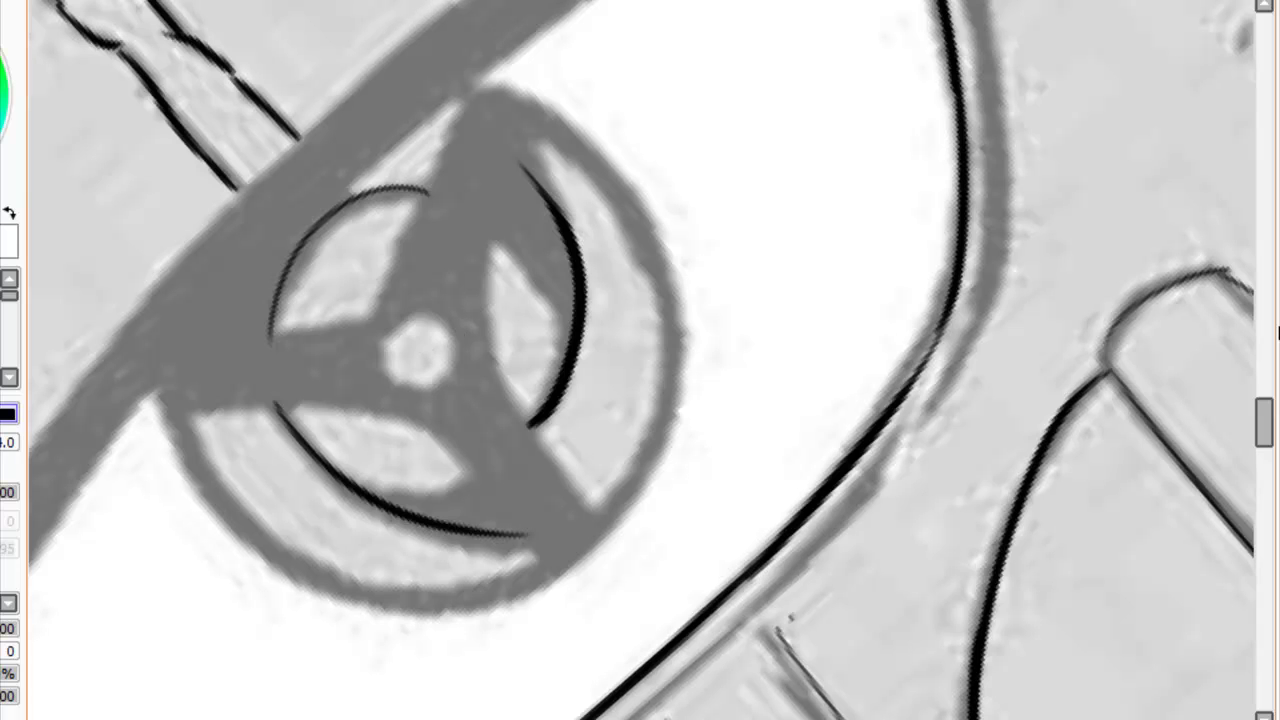
Remove the pupil loop and cleanly redraw the left inner arc of the pupil ring.
key(ctrl+y)
key(ctrl+y)
key(ctrl+z)
key(ctrl+z)
drag(424, 324, 410, 302)
key(ctrl+z)
key(ctrl+z)
key(ctrl+y)
key(ctrl+y)
key(ctrl+z)
key(ctrl+z)
key(ctrl+y)
key(ctrl+y)
key(ctrl+z)
key(ctrl+z)
key(ctrl+z)
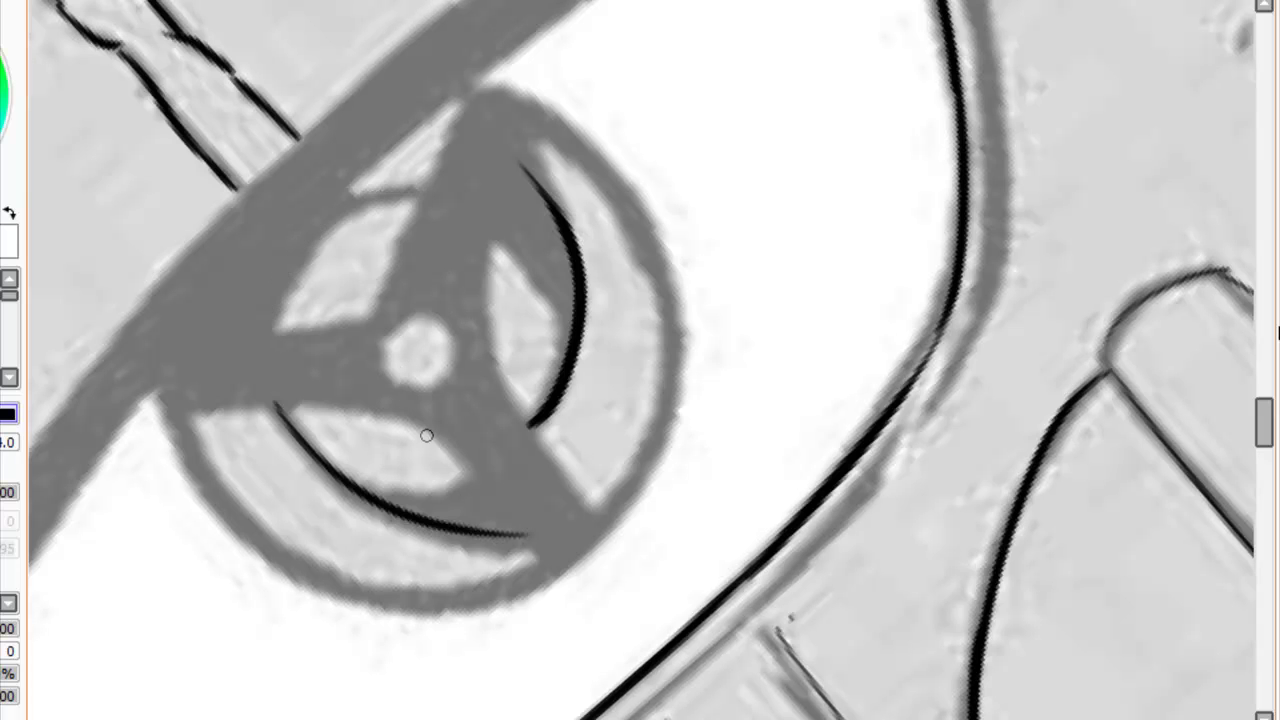
key(ctrl+y)
key(ctrl+z)
key(ctrl+y)
key(ctrl+z)
drag(420, 194, 271, 349)
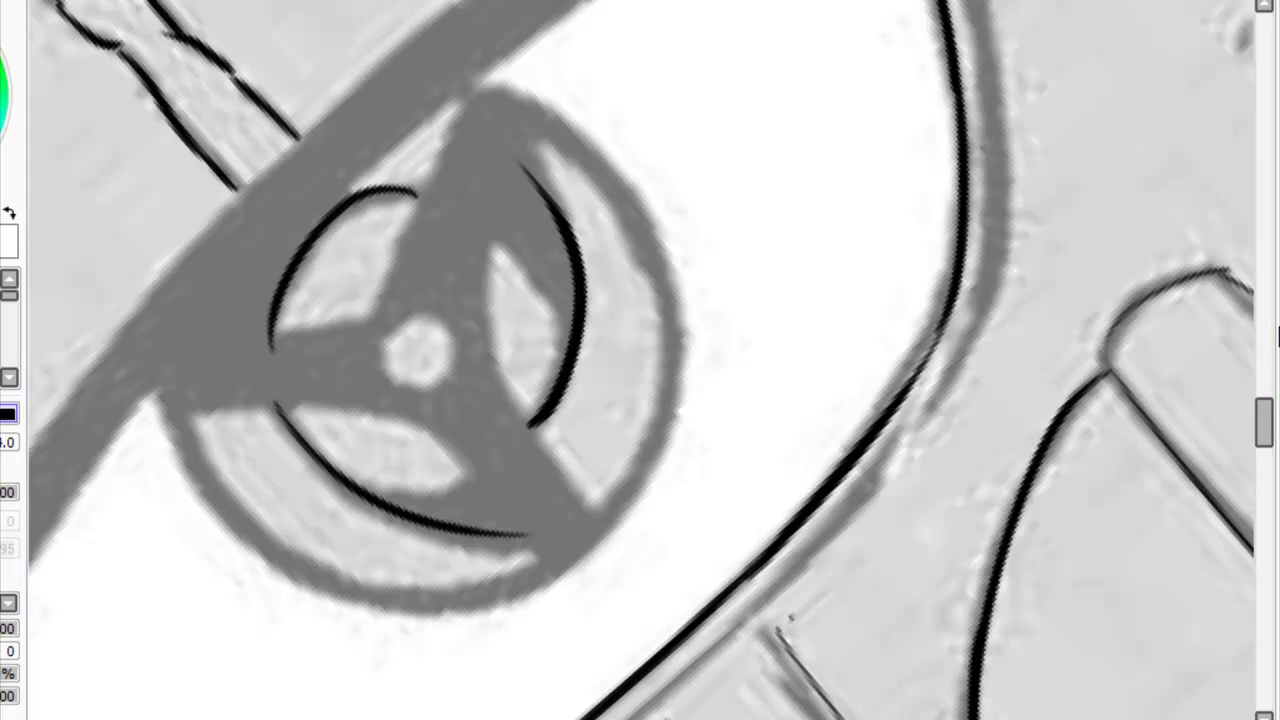
drag(1264, 420, 1264, 440)
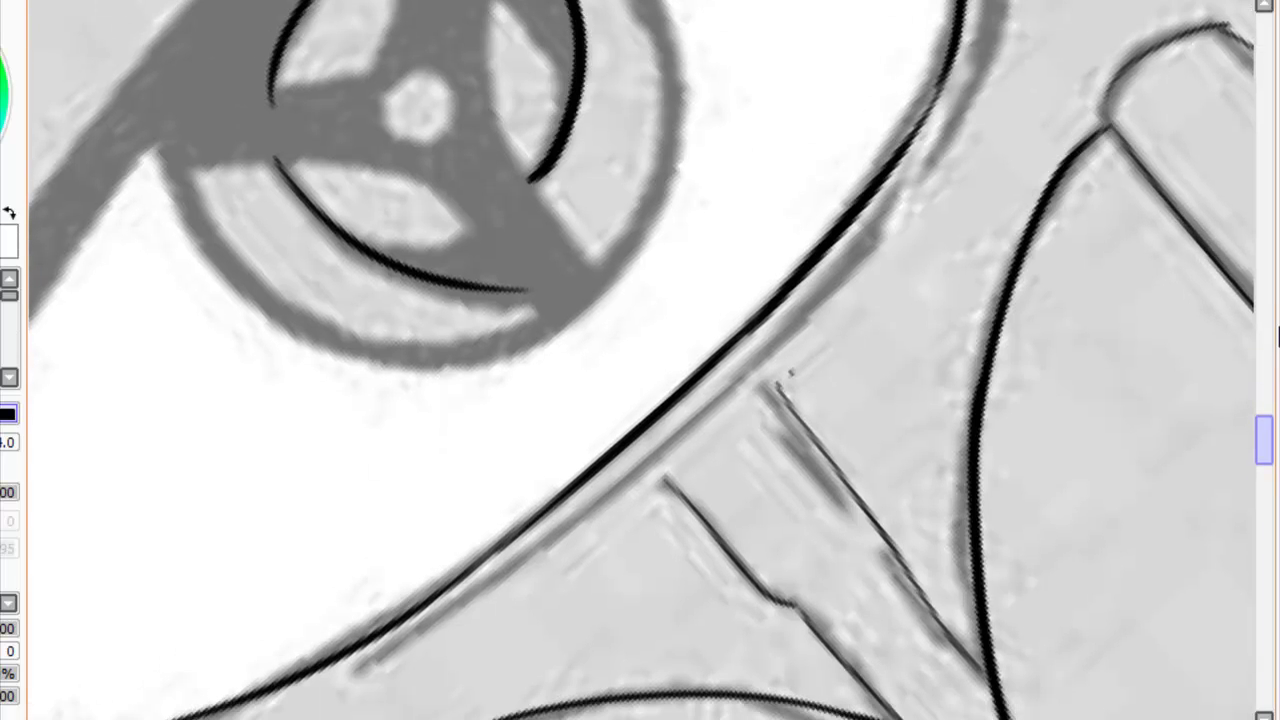
Ink two lines parallel beneath the eye curve and erase a short stray stroke beside it.
drag(354, 665, 749, 409)
key(ctrl+z)
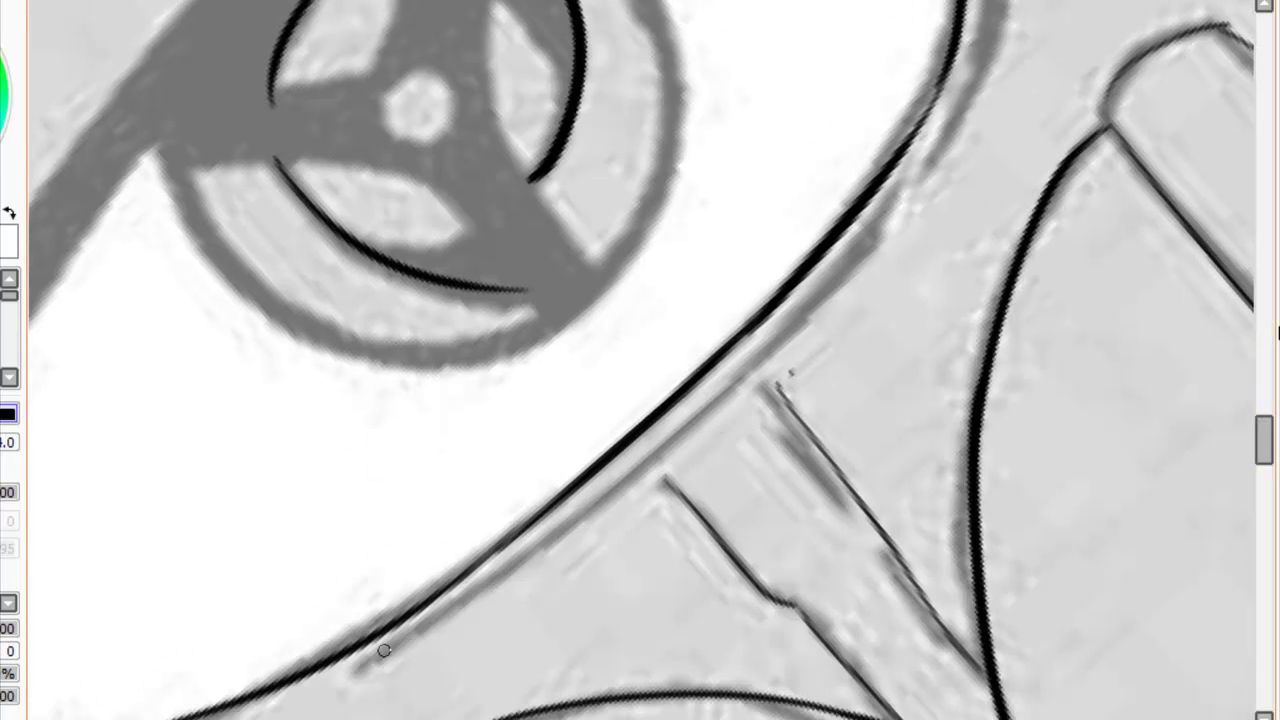
drag(378, 652, 748, 316)
drag(1264, 440, 1264, 425)
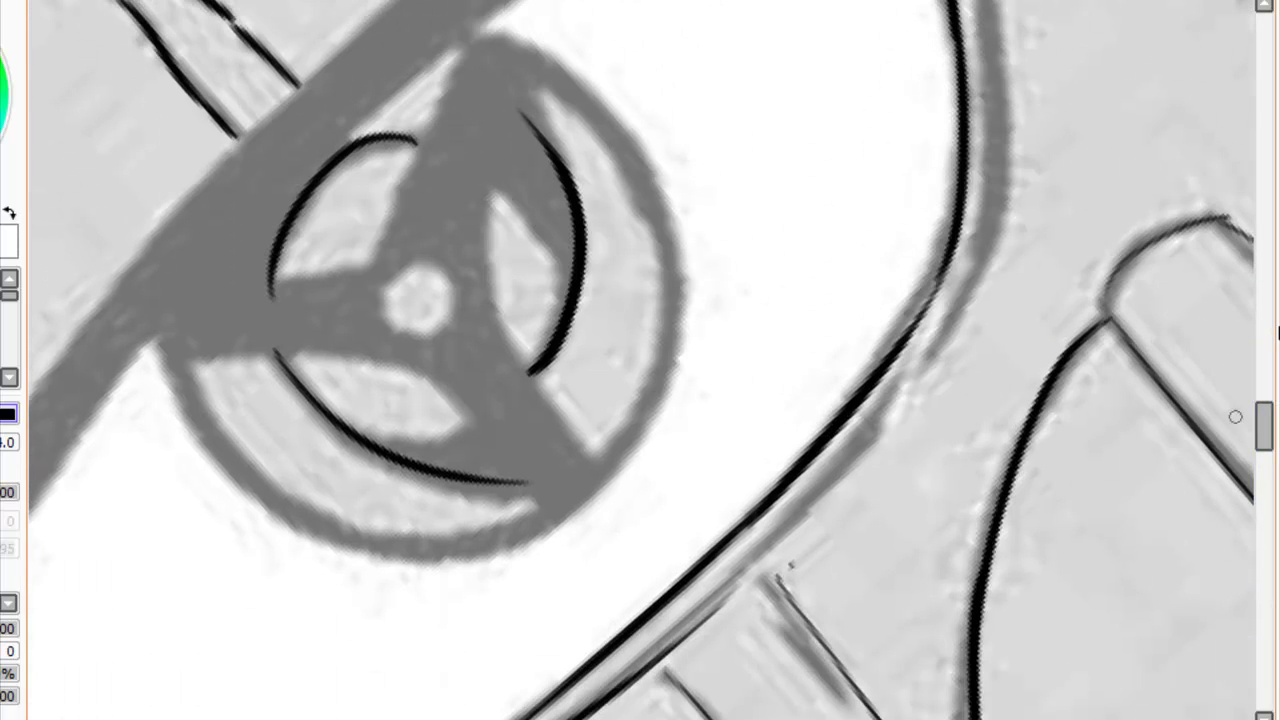
drag(654, 653, 922, 331)
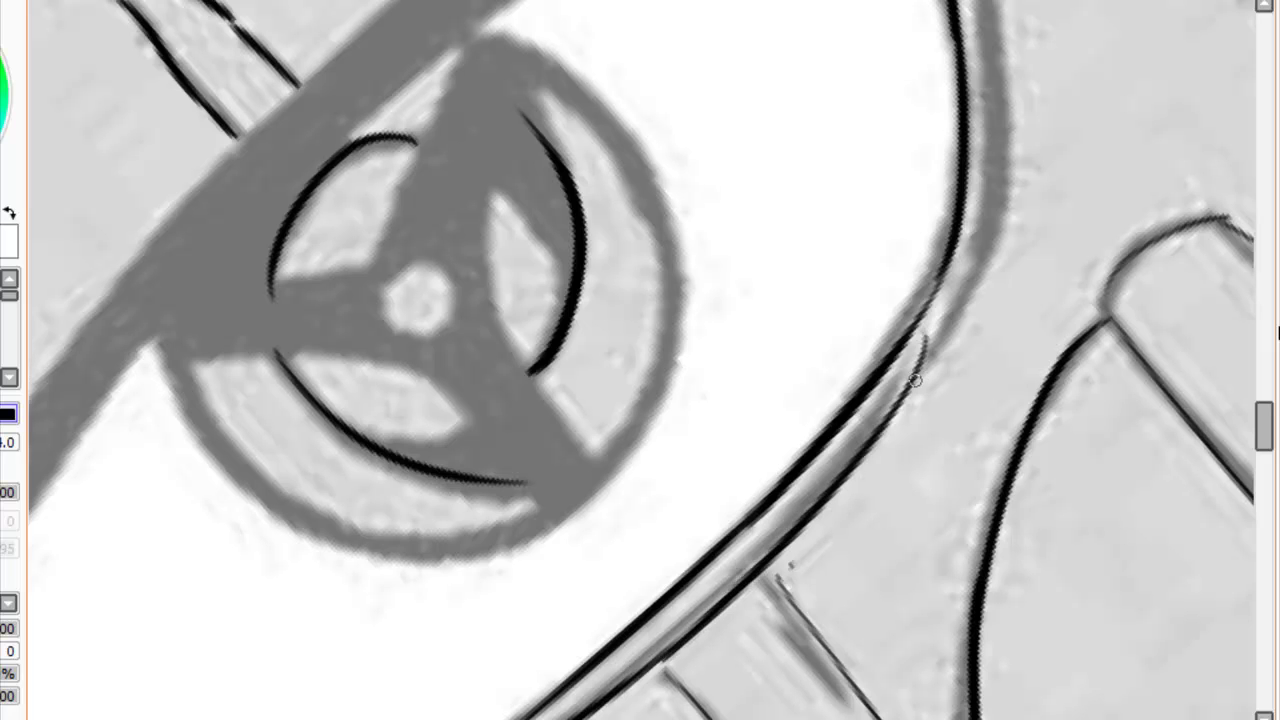
scroll(1193, 420, up, 3)
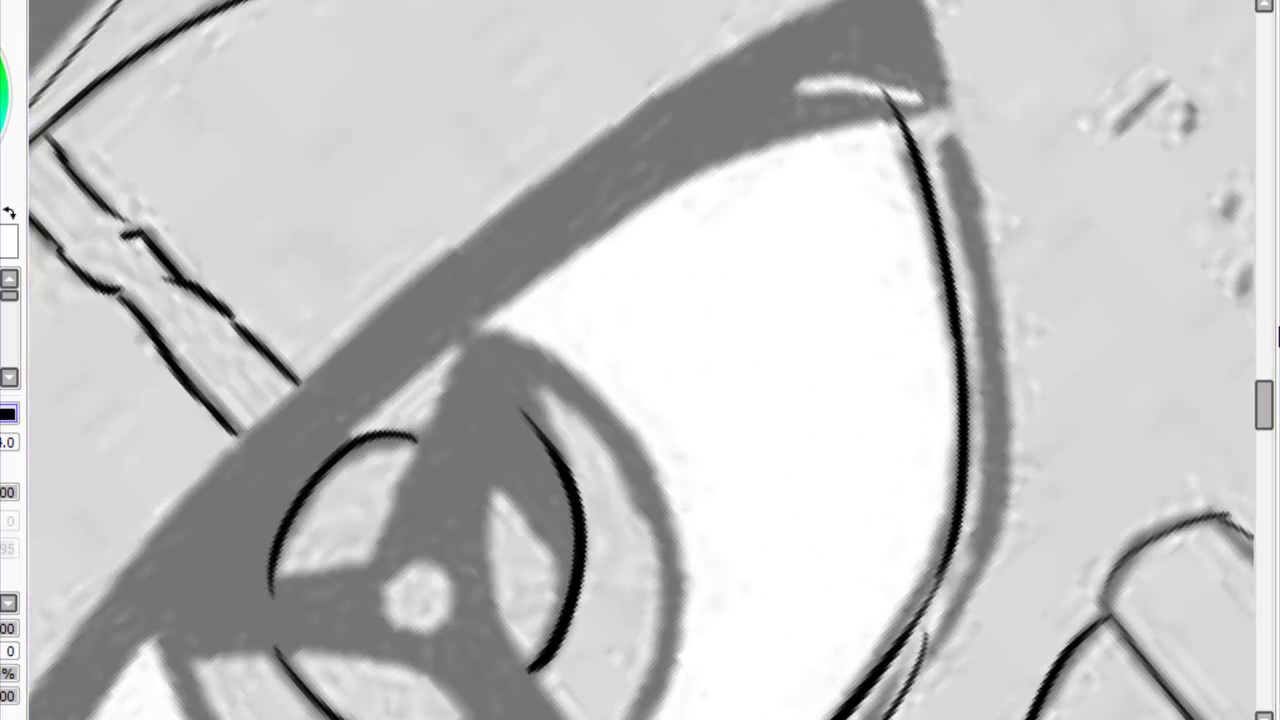
key(e)
drag(928, 636, 906, 684)
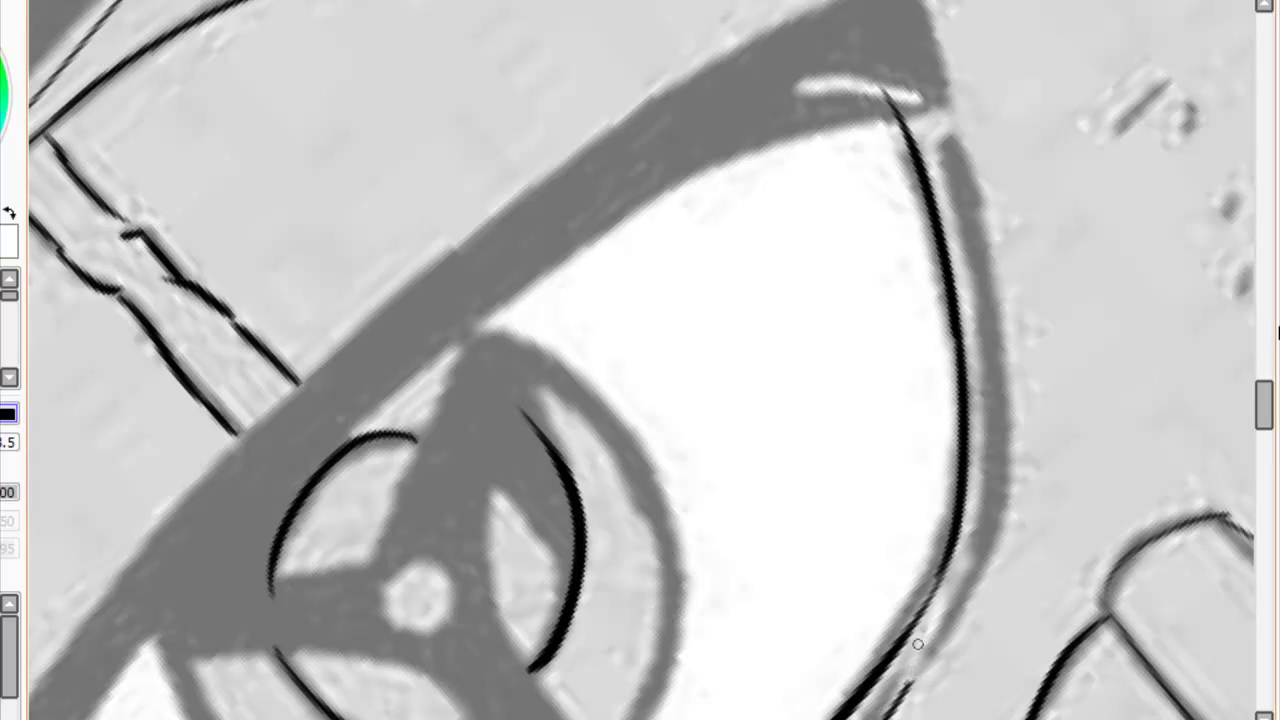
Ink the outer line along the eye's right edge, redrawing the stroke several times.
key(n)
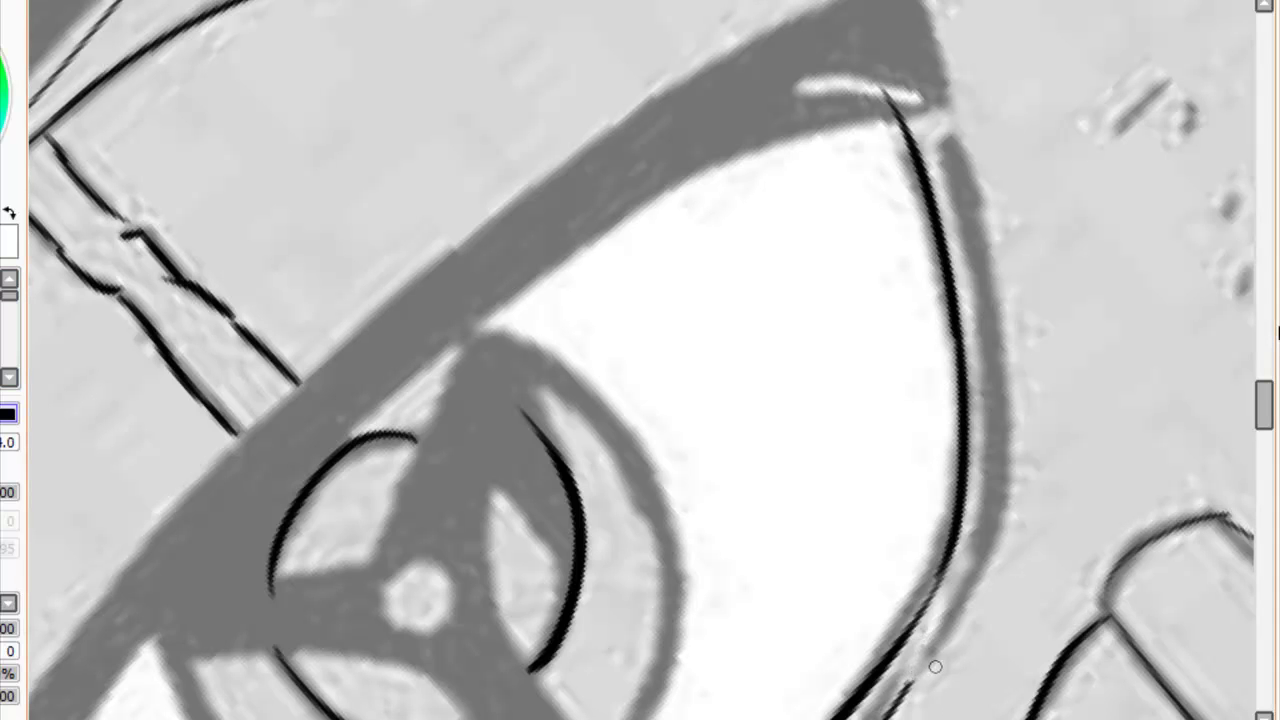
mouse_move(906, 688)
mouse_down()
mouse_move(1005, 422)
mouse_move(945, 168)
mouse_up()
key(ctrl+z)
drag(998, 476, 971, 140)
key(ctrl+z)
drag(1004, 448, 955, 182)
key(ctrl+z)
mouse_move(1001, 476)
mouse_down()
mouse_move(1006, 280)
mouse_move(978, 136)
mouse_up()
Settle the outer right curve from bottom to top, then hide the grey sketch layer.
key(ctrl+z)
drag(1004, 474, 944, 107)
key(ctrl+z)
drag(1002, 488, 980, 140)
key(ctrl+z)
drag(1000, 490, 942, 124)
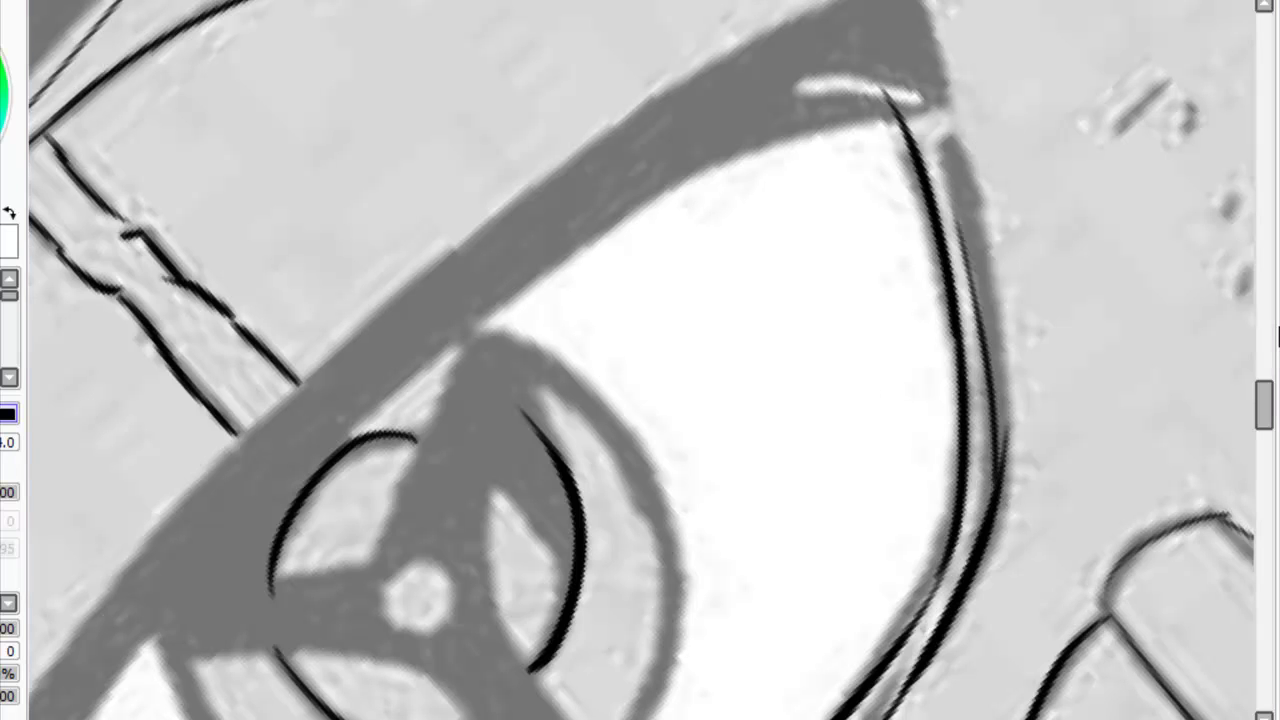
key(ctrl+h)
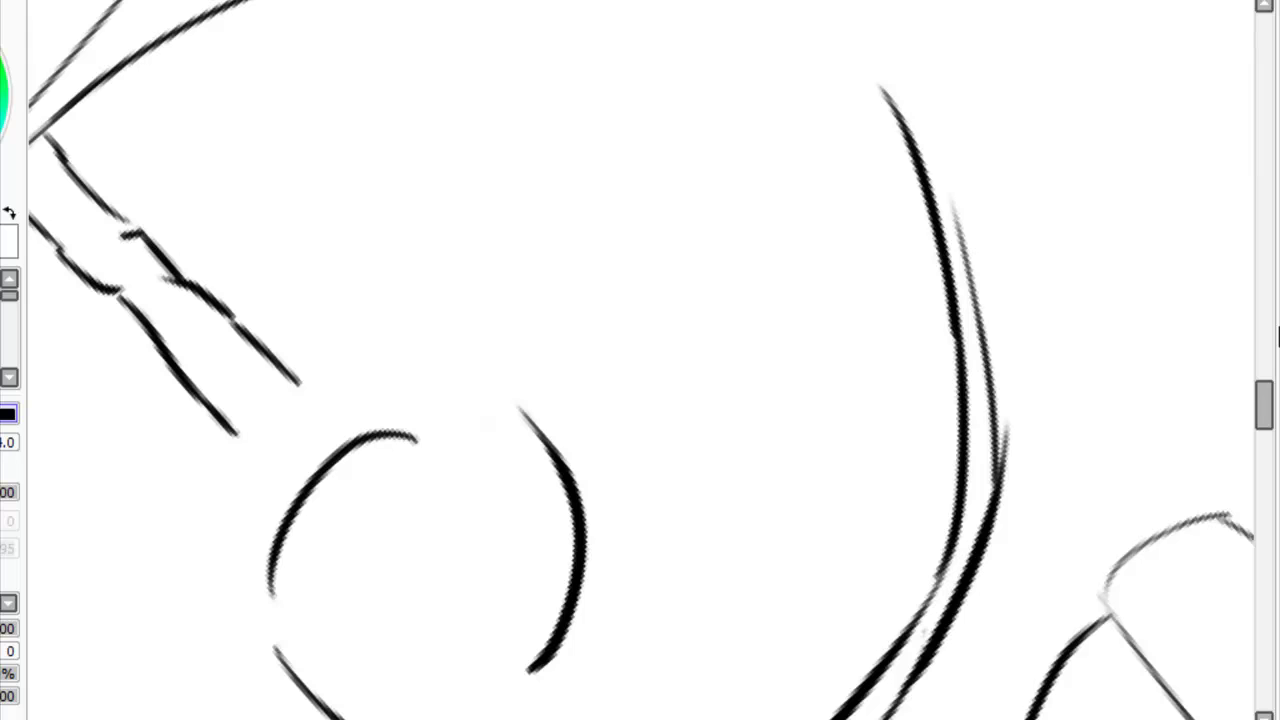
Erase the faint tail at the inner curve's end, then rotate and zoom out on the drawing.
key(e)
mouse_move(1004, 425)
mouse_down()
mouse_move(1010, 479)
mouse_move(1001, 446)
mouse_up()
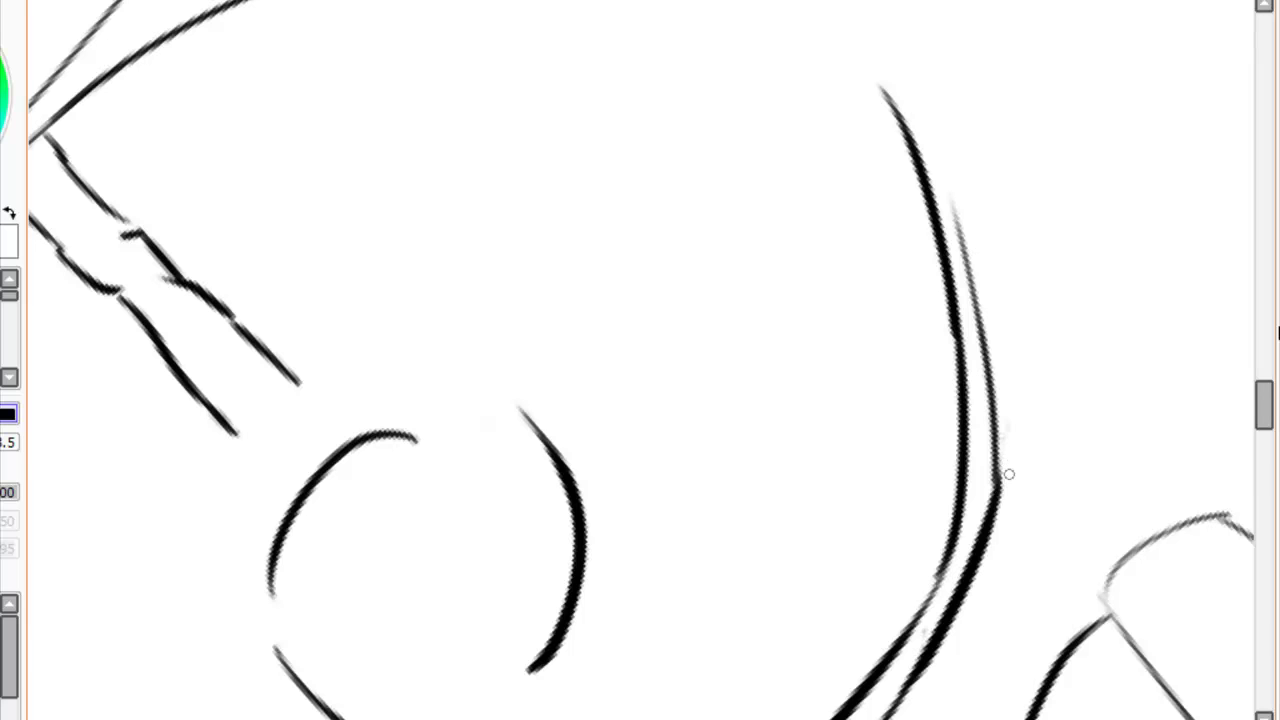
key(End)
key(End)
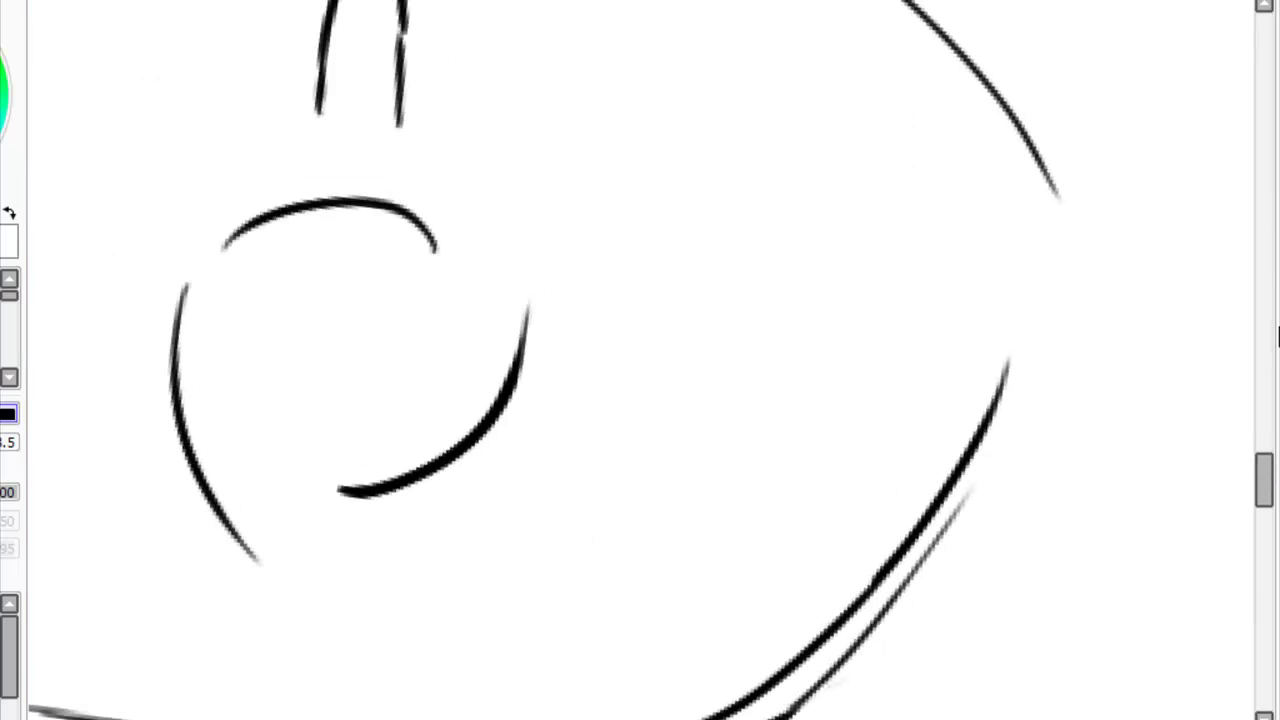
key(minus)
key(minus)
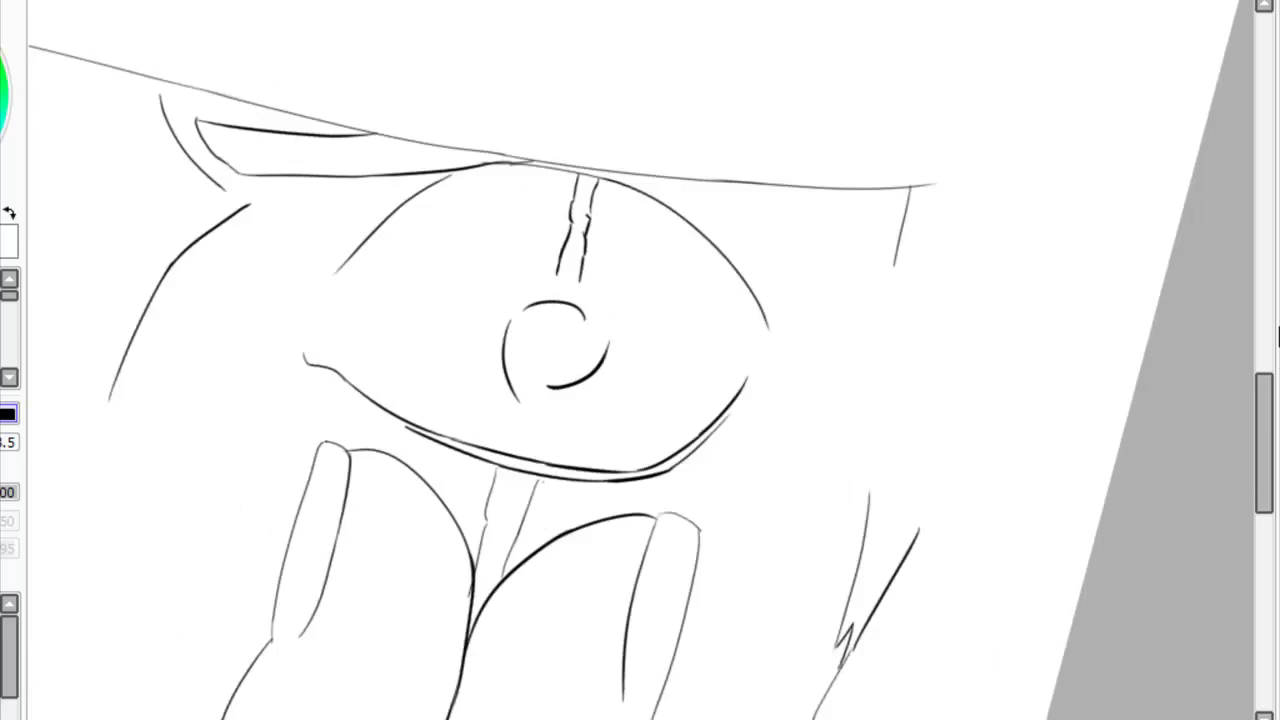
key(minus)
Zoom back in on the inked eye and shift the view toward the lower right.
key(plus)
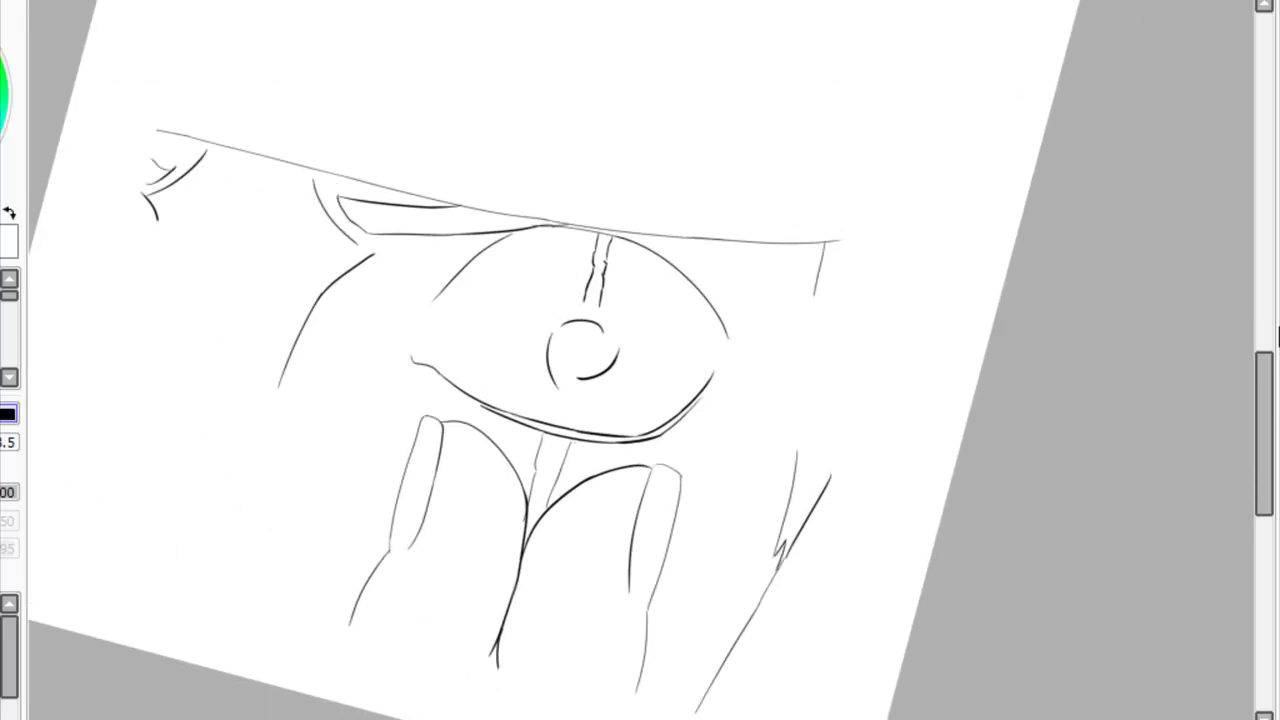
key(plus)
key(plus)
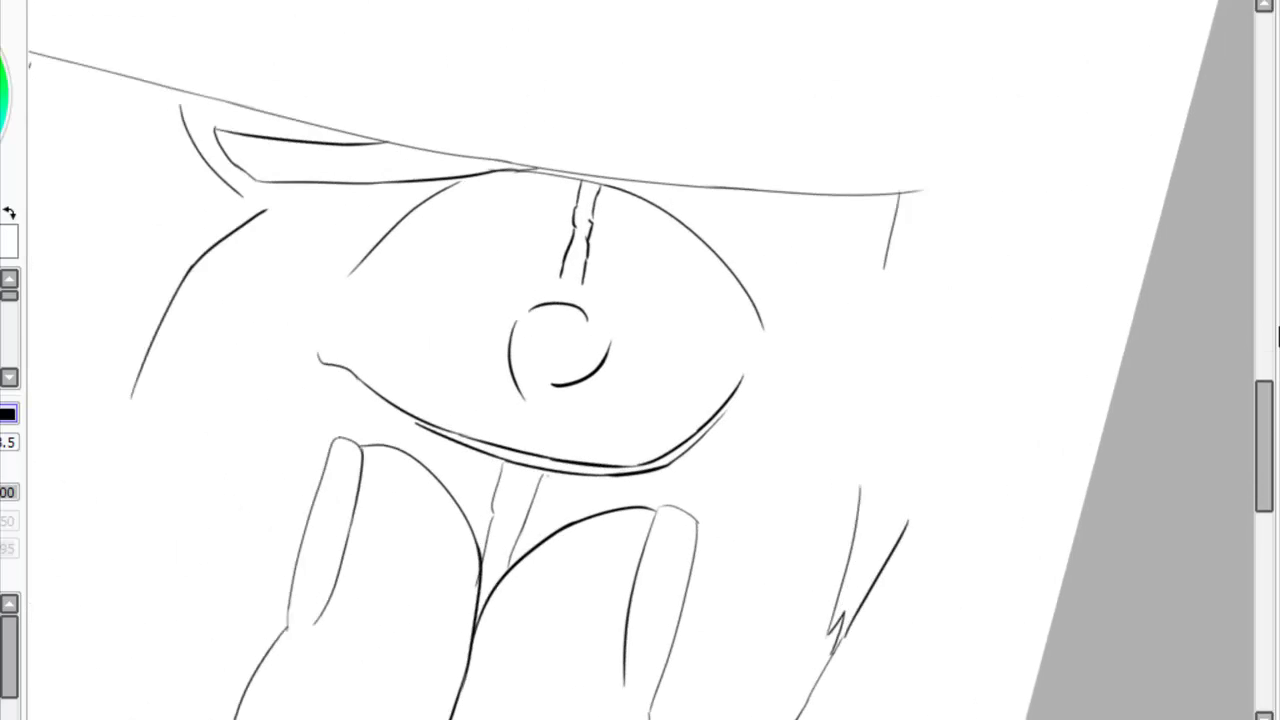
key(plus)
key(plus)
key(Right)
key(Down)
key(Right)
key(Down)
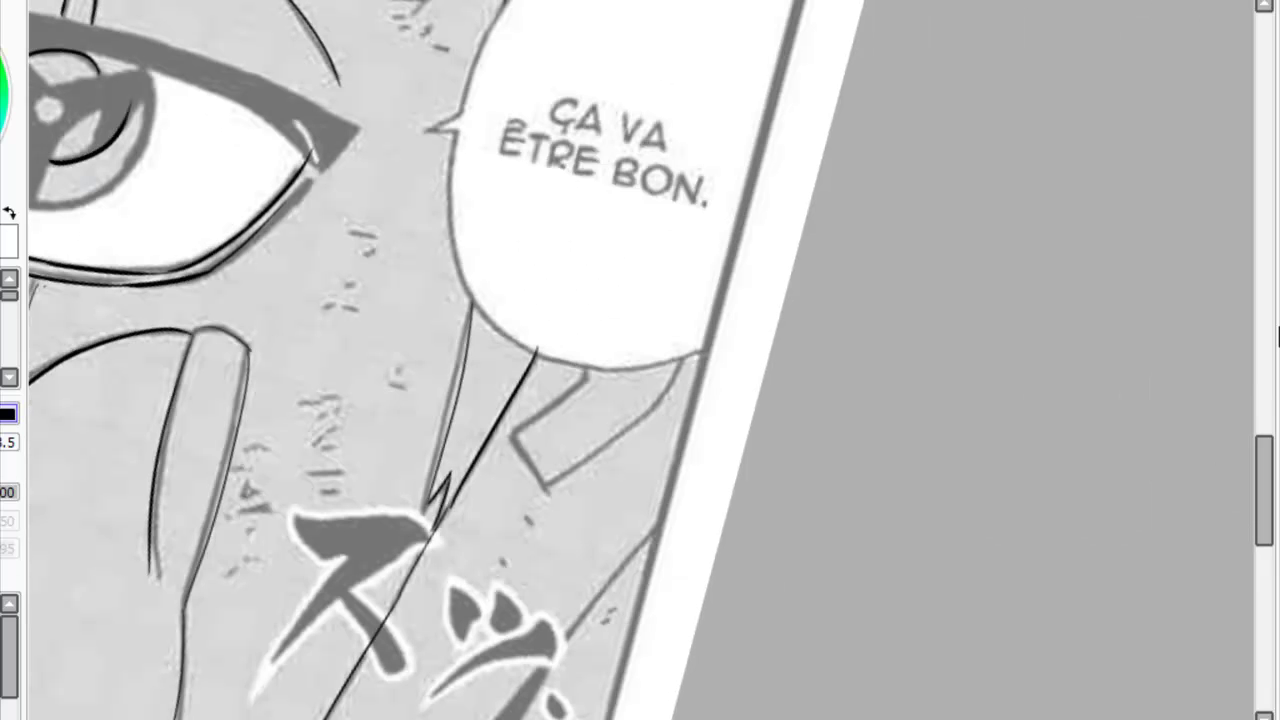
Ink the collar from its top point down to the corner below the speech bubble.
key(plus)
key(plus)
key(plus)
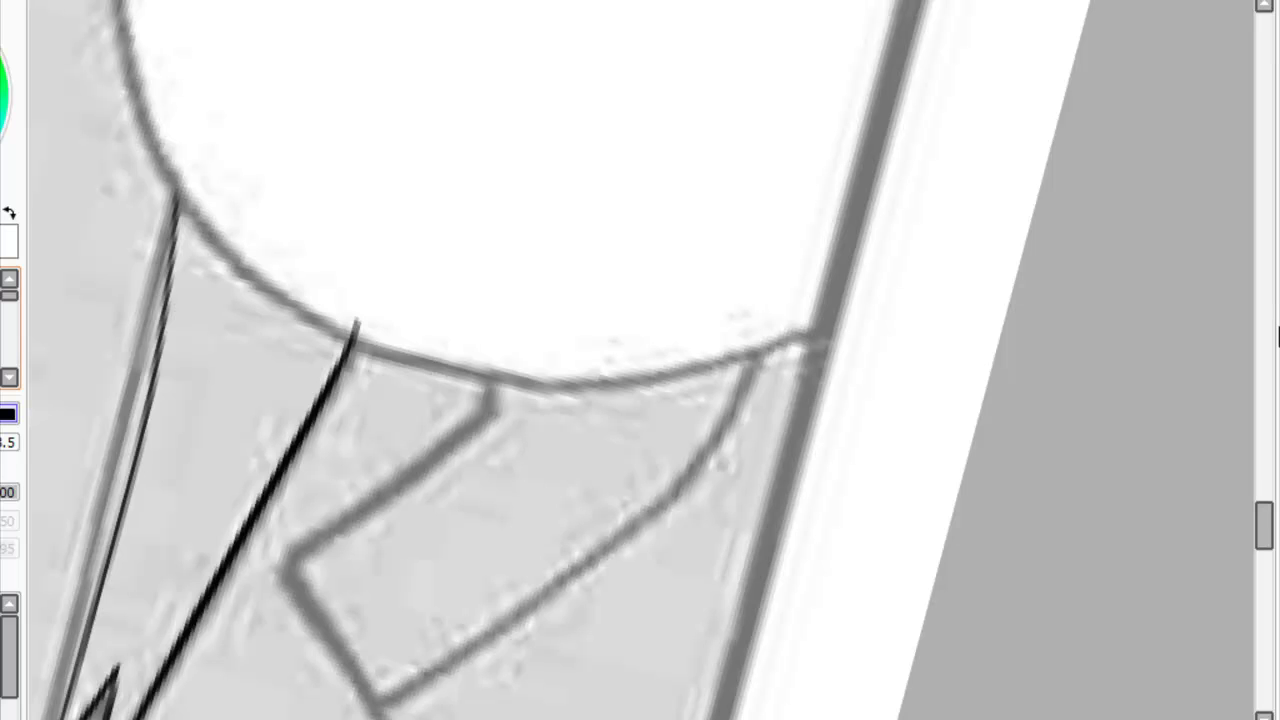
scroll(1202, 500, down, 3)
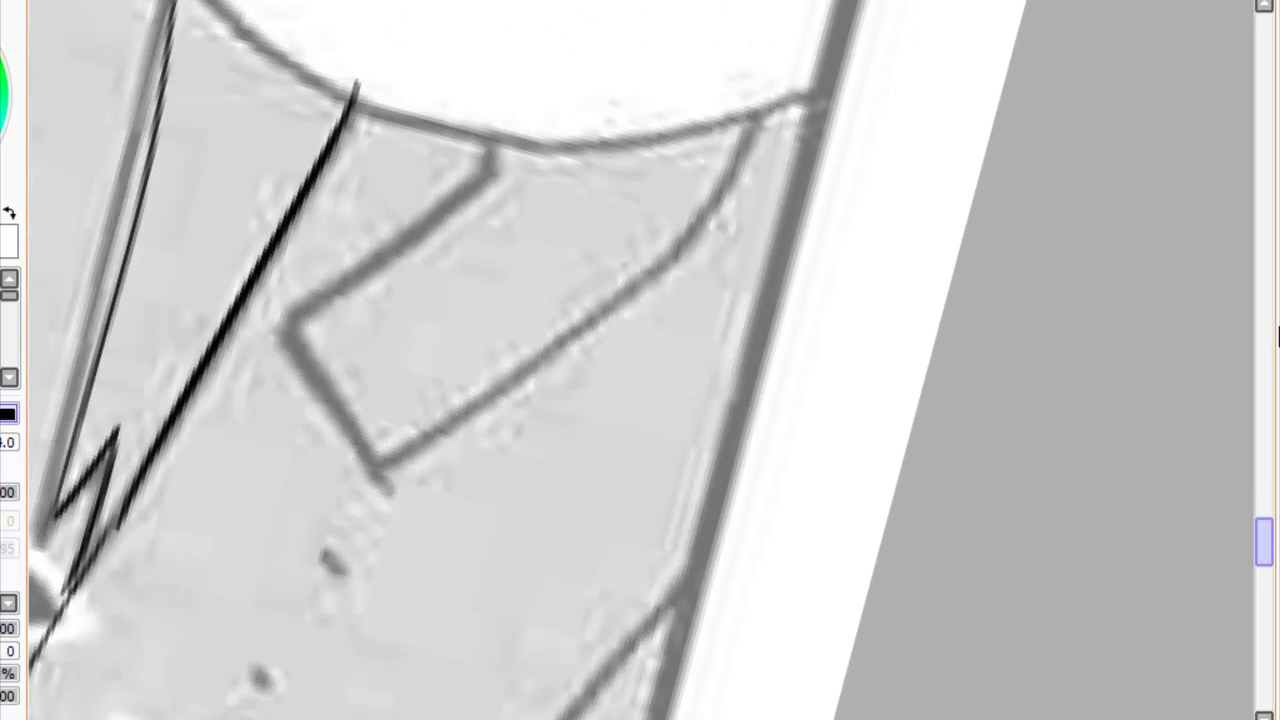
mouse_move(485, 153)
mouse_down()
mouse_move(295, 303)
mouse_move(326, 392)
mouse_up()
key(ctrl+z)
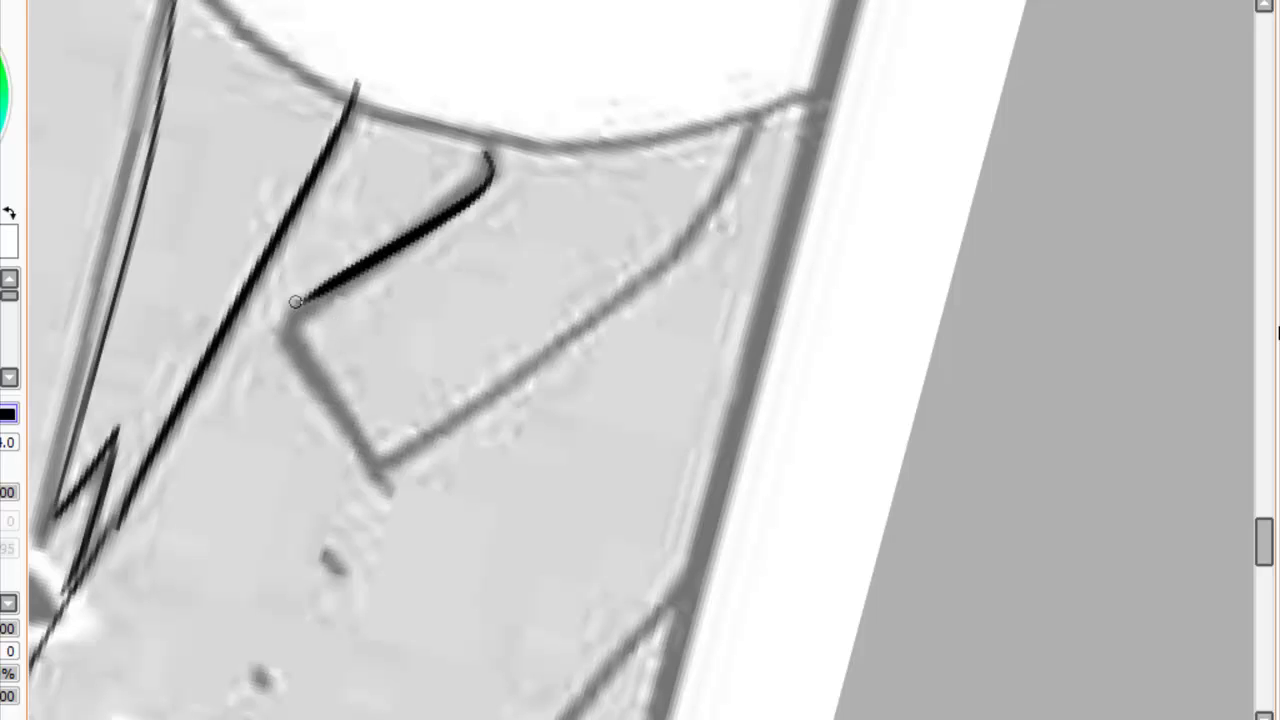
drag(292, 302, 372, 465)
key(ctrl+z)
drag(292, 305, 386, 528)
key(ctrl+z)
Ink the collar's lower edge and rising side, curving up to the neckline.
drag(291, 349, 371, 457)
key(ctrl+z)
mouse_move(288, 350)
mouse_down()
mouse_move(375, 472)
mouse_move(640, 215)
mouse_up()
key(ctrl+z)
mouse_move(375, 465)
mouse_down()
mouse_move(563, 363)
mouse_move(693, 263)
mouse_move(730, 116)
mouse_up()
key(ctrl+z)
drag(670, 300, 737, 128)
key(ctrl+z)
drag(650, 300, 730, 120)
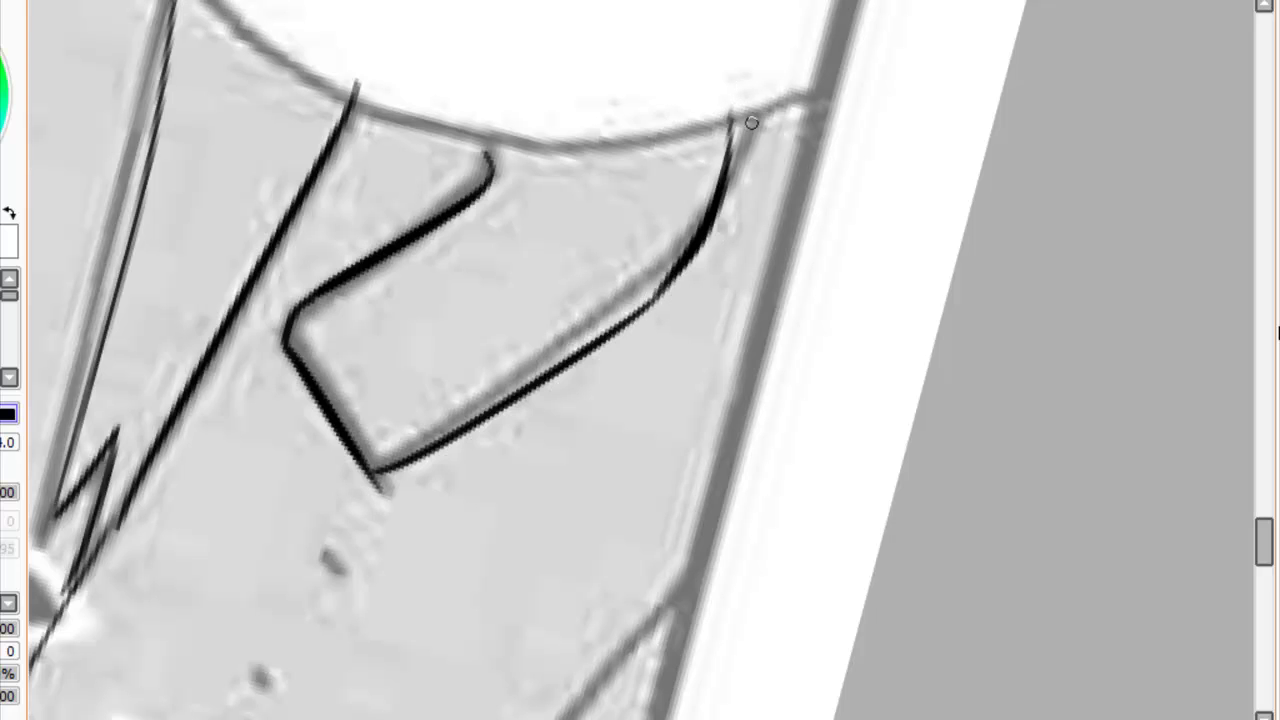
Ink the long line sweeping down-left past the sound effect.
scroll(1219, 424, down, 5)
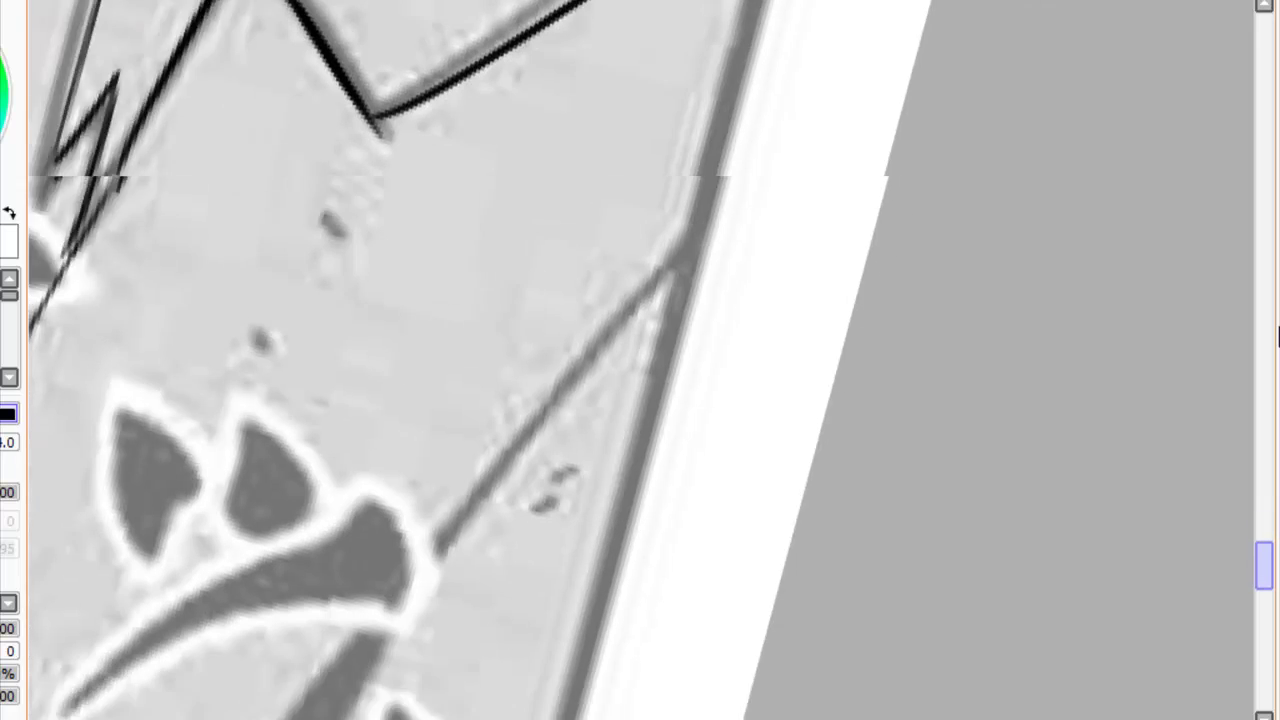
drag(675, 235, 432, 490)
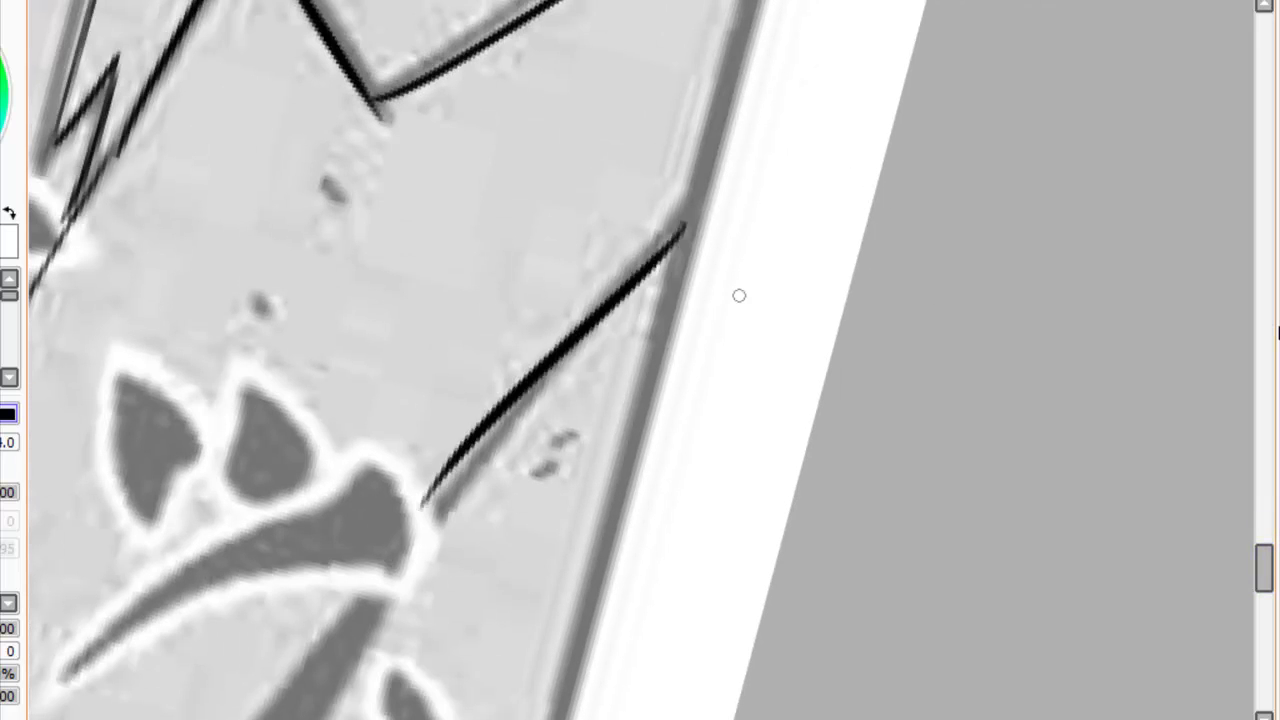
drag(1264, 570, 1264, 605)
scroll(1211, 606, down, 1)
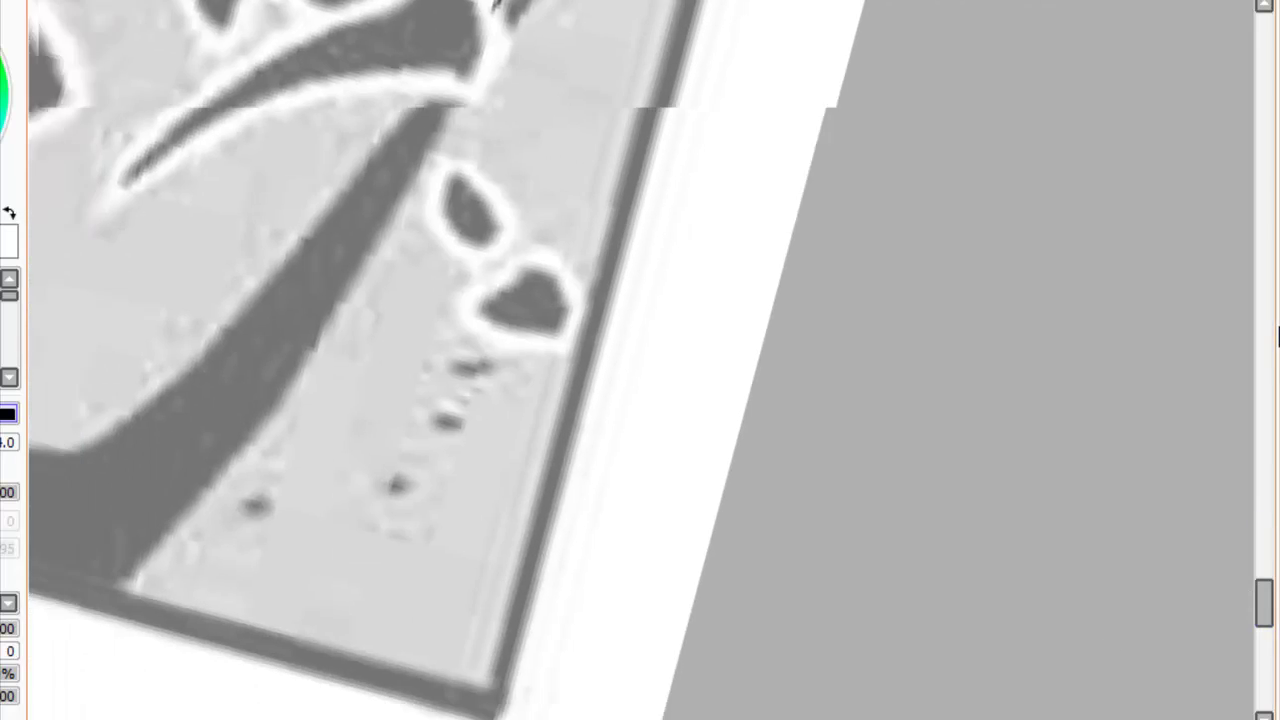
scroll(1140, 550, left, 5)
drag(1264, 603, 1264, 591)
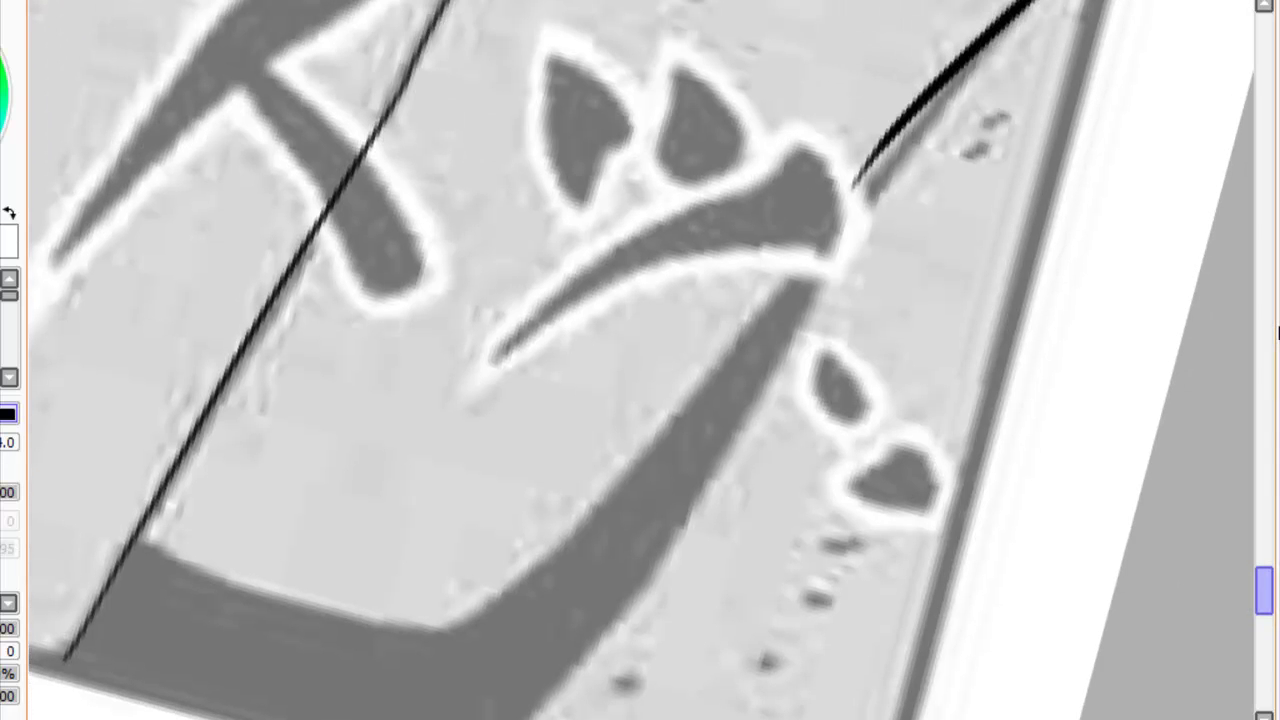
mouse_move(860, 176)
mouse_down()
mouse_move(642, 440)
mouse_move(429, 628)
mouse_up()
key(ctrl+z)
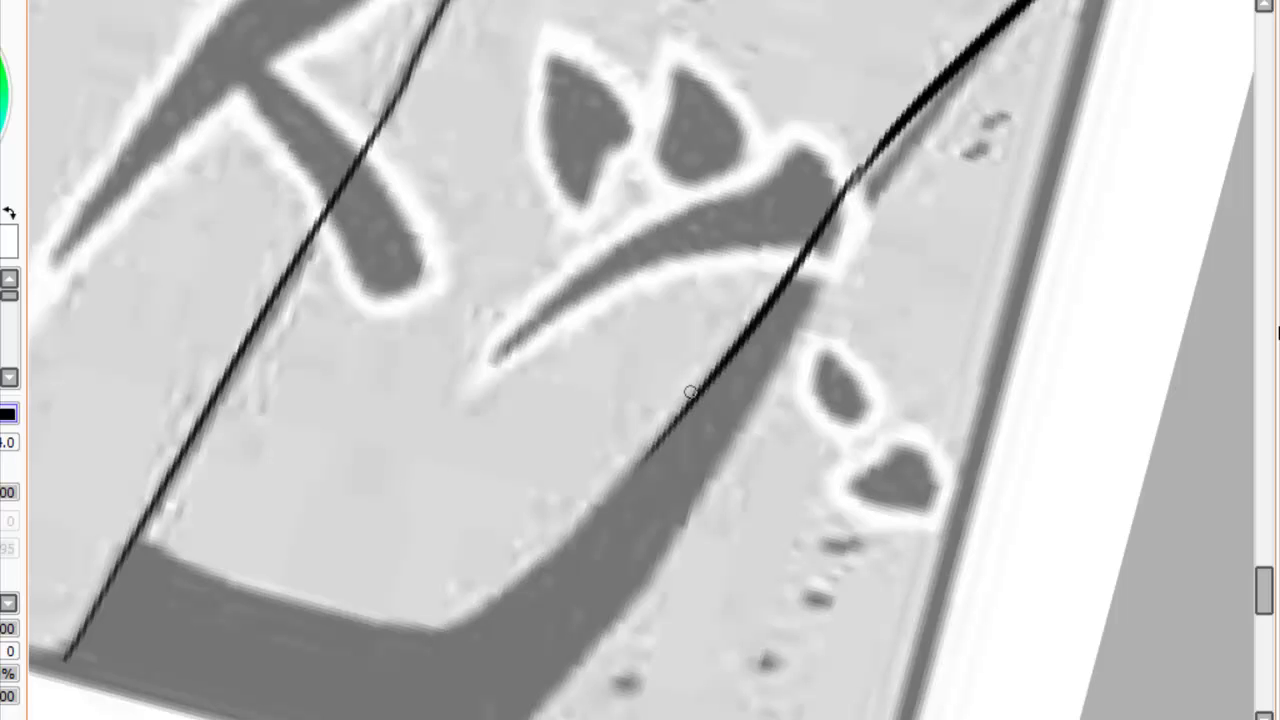
mouse_move(738, 341)
mouse_down()
mouse_move(527, 563)
mouse_move(117, 548)
mouse_up()
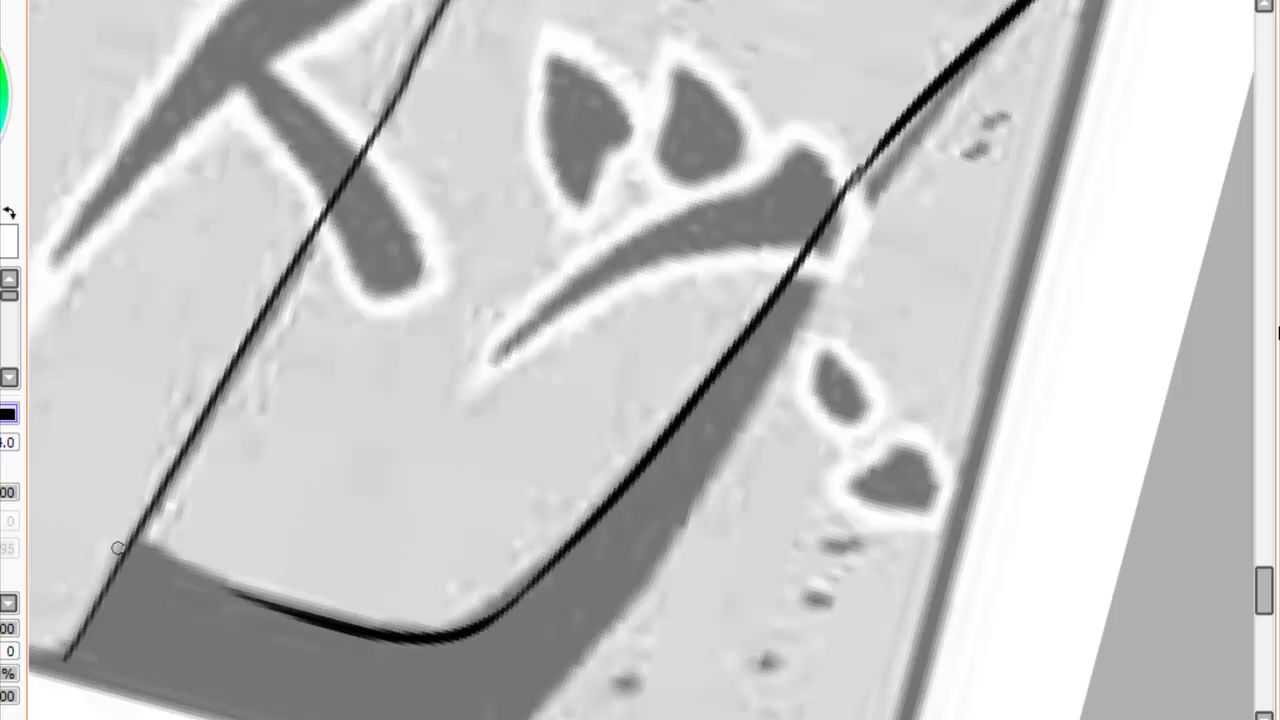
Ink the line bending leftward along the dark band's bottom curve.
drag(275, 604, 132, 540)
key(ctrl+z)
drag(265, 604, 118, 522)
key(ctrl+z)
drag(300, 609, 152, 530)
key(ctrl+z)
drag(304, 618, 125, 515)
key(ctrl+z)
drag(290, 606, 102, 535)
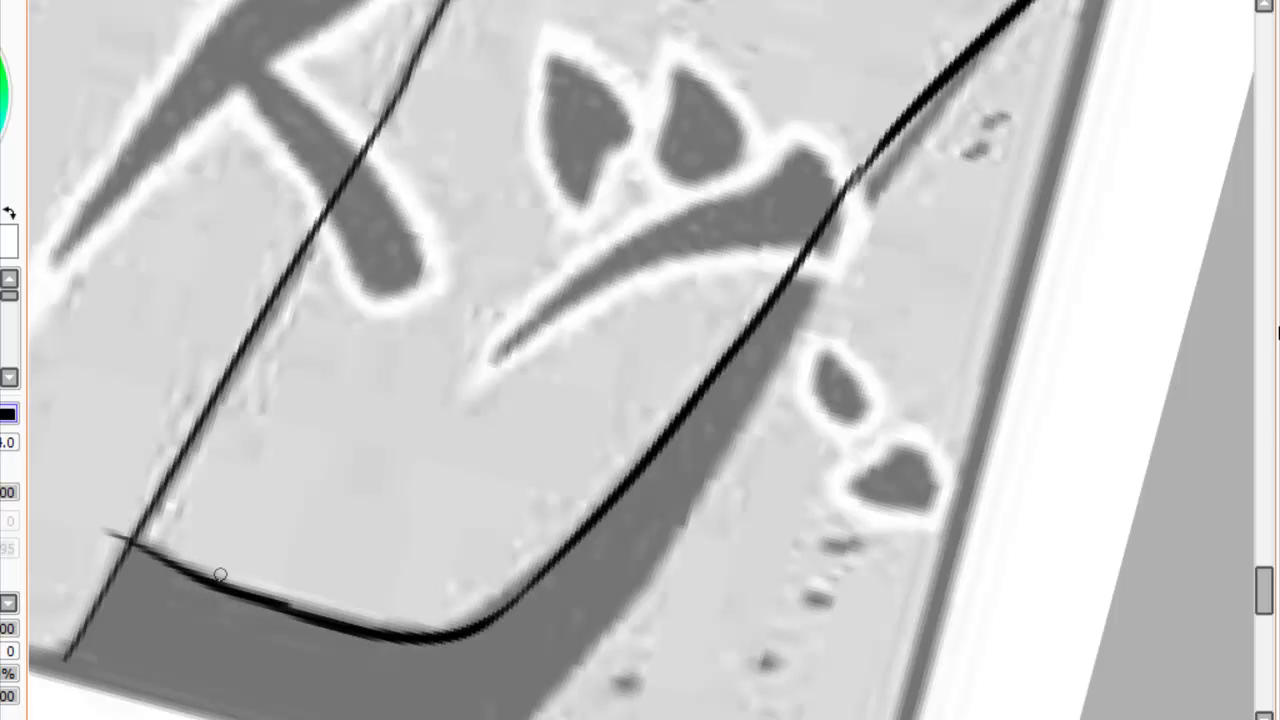
Erase the stray tail left of the corner and zoom out to the whole panel.
key(e)
mouse_move(112, 530)
mouse_down()
mouse_move(103, 537)
mouse_move(124, 533)
mouse_up()
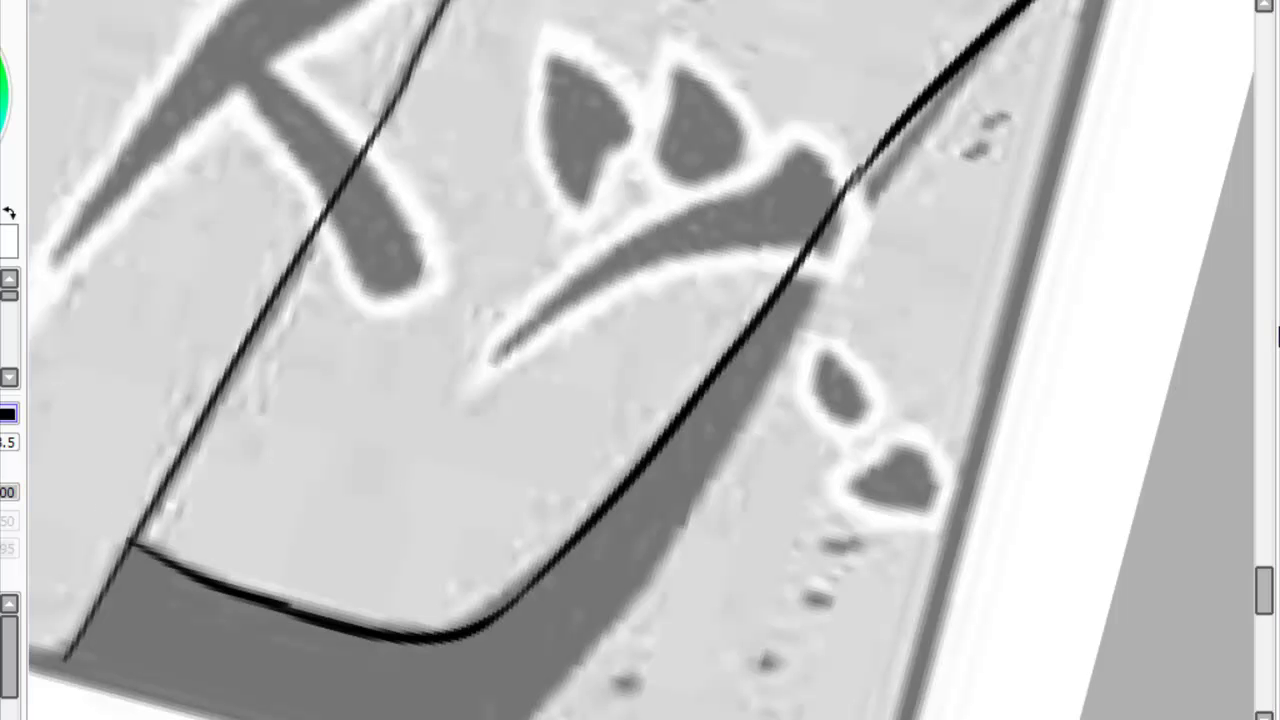
key(Delete)
key(minus)
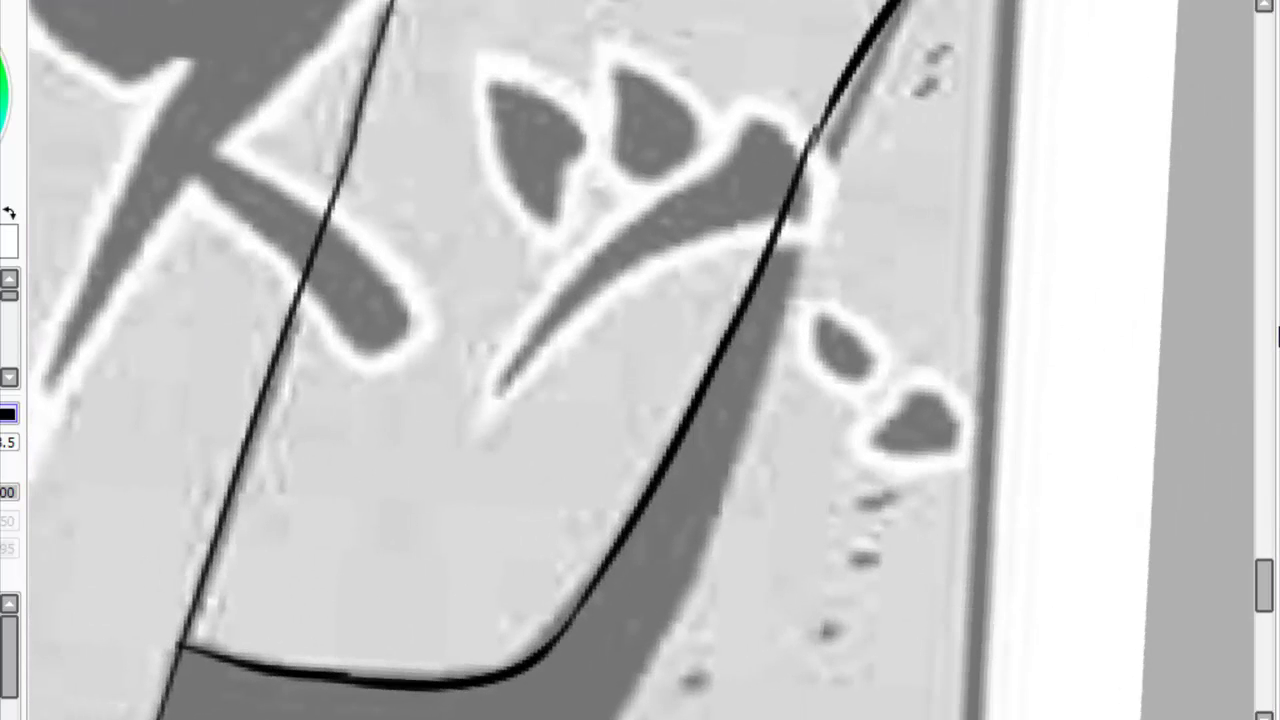
key(minus)
key(minus)
key(minus)
Zoom in near the ズッ sound effect and rotate the canvas toward the lower border.
key(plus)
key(plus)
key(plus)
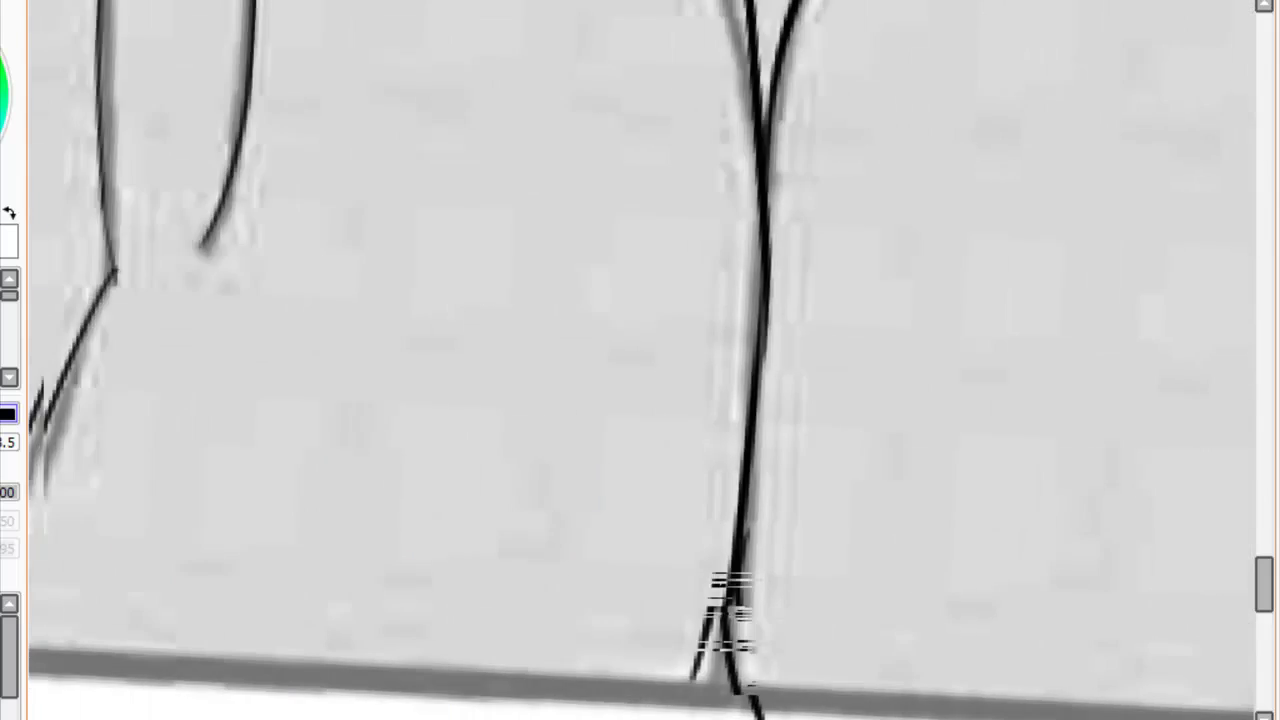
drag(100, 400, 274, 554)
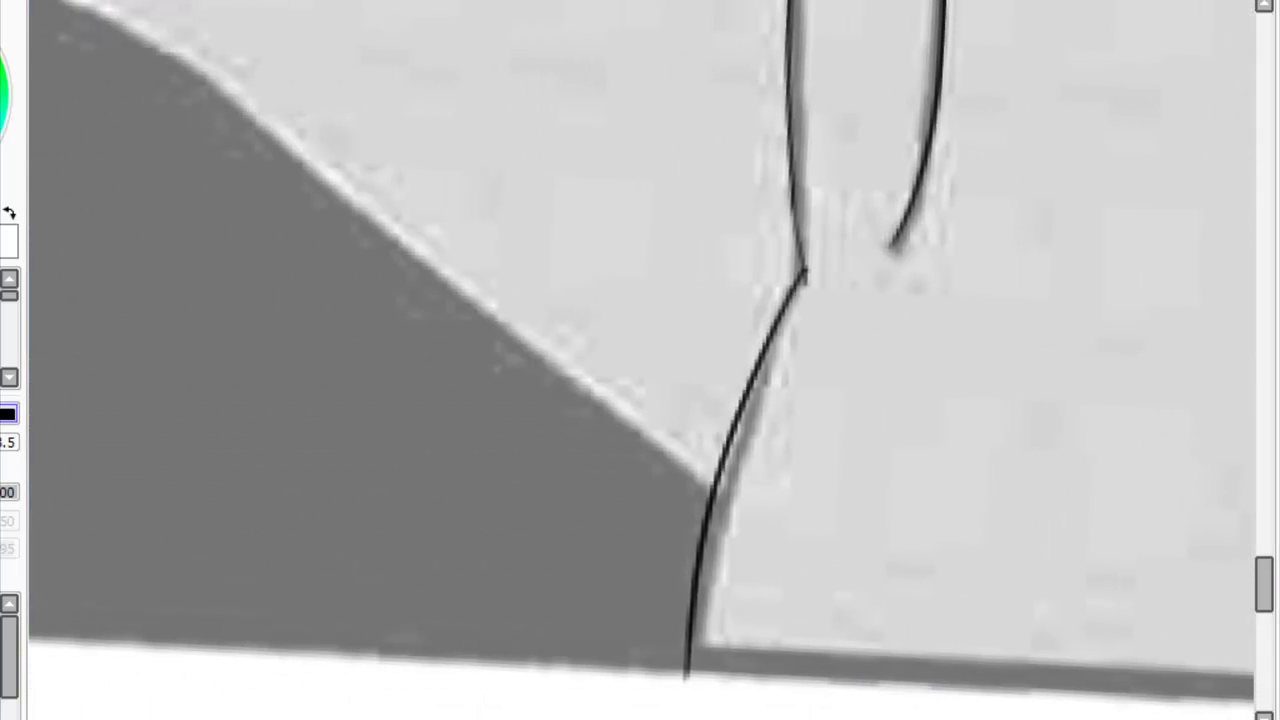
key(Delete)
key(Delete)
key(Delete)
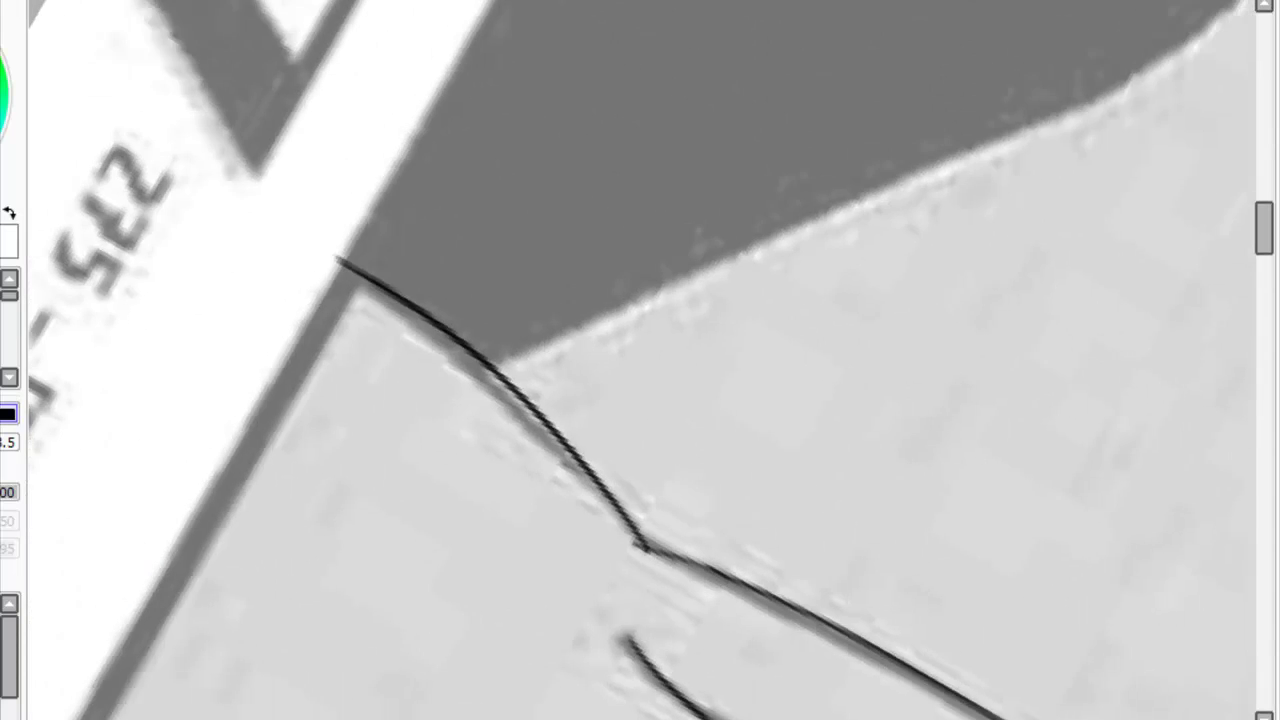
key(Delete)
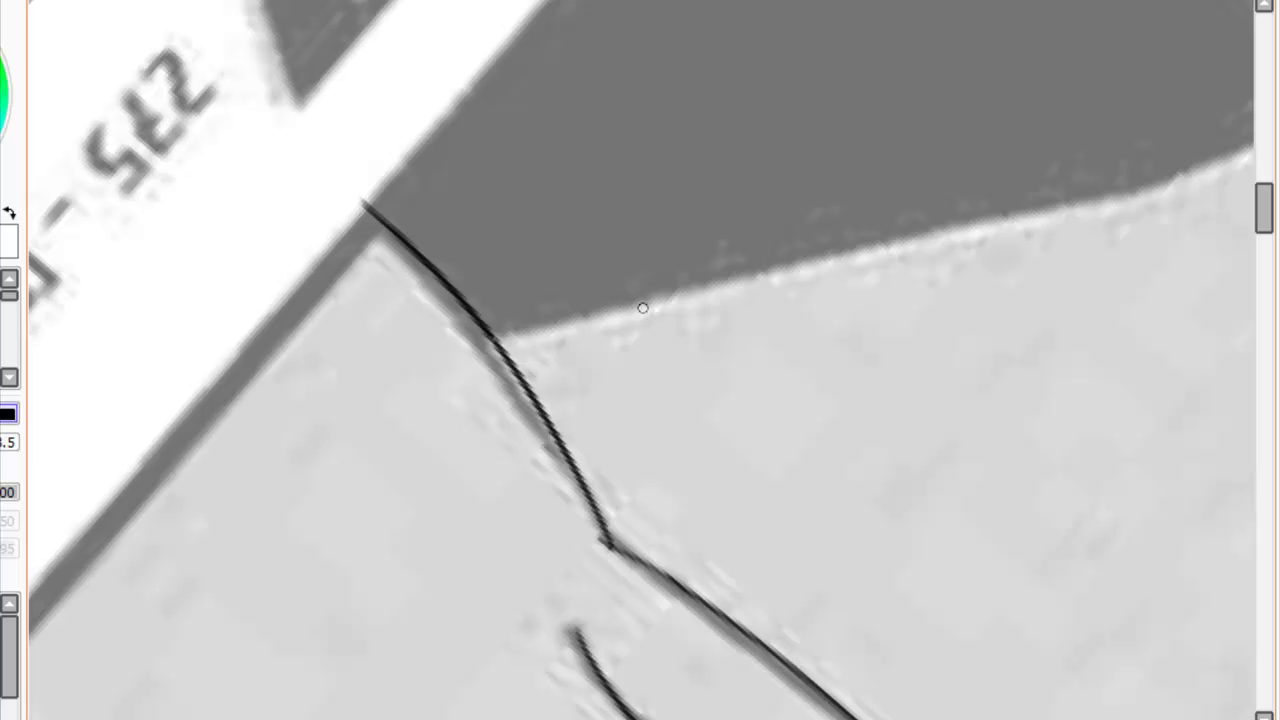
Ink a straight shift-click line along the shadow's lower edge, undoing misplaced tries.
key(n)
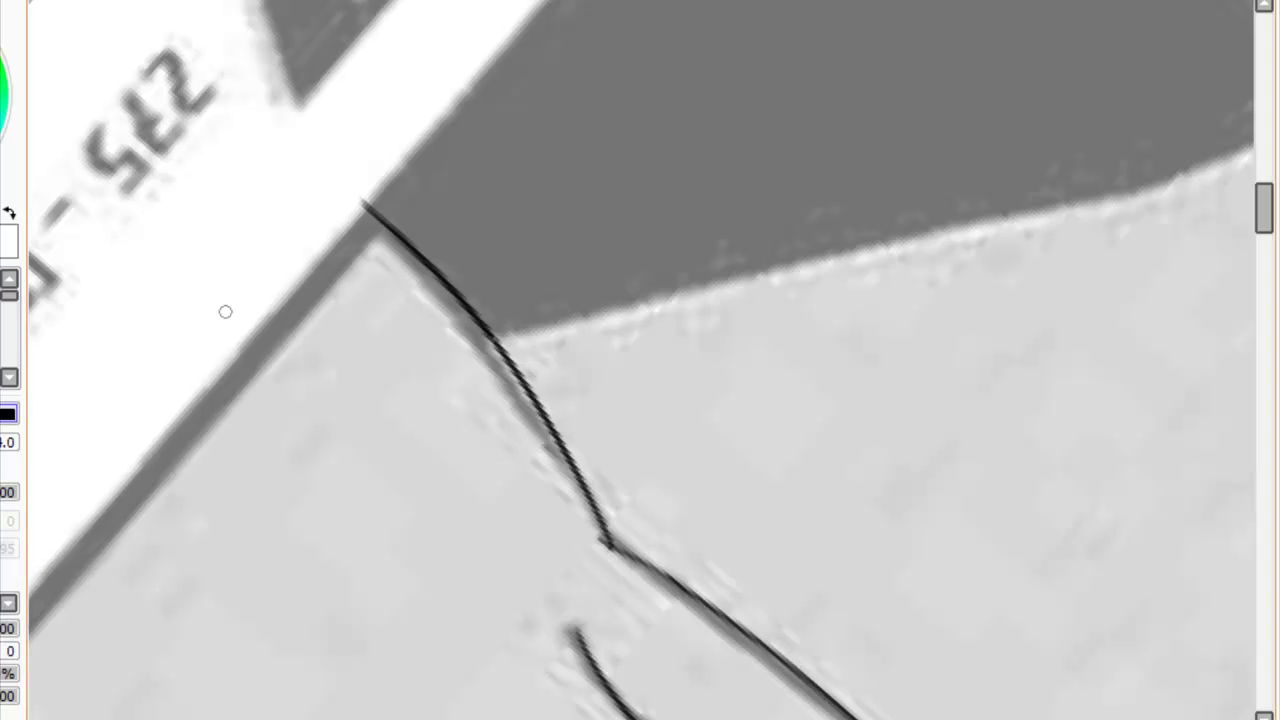
shift+click(1186, 194)
key(ctrl+z)
scroll(1243, 410, right, 5)
scroll(1243, 410, right, 2)
shift+click(628, 192)
key(ctrl+z)
click(65, 340)
shift+click(730, 199)
key(ctrl+z)
click(58, 340)
shift+click(633, 213)
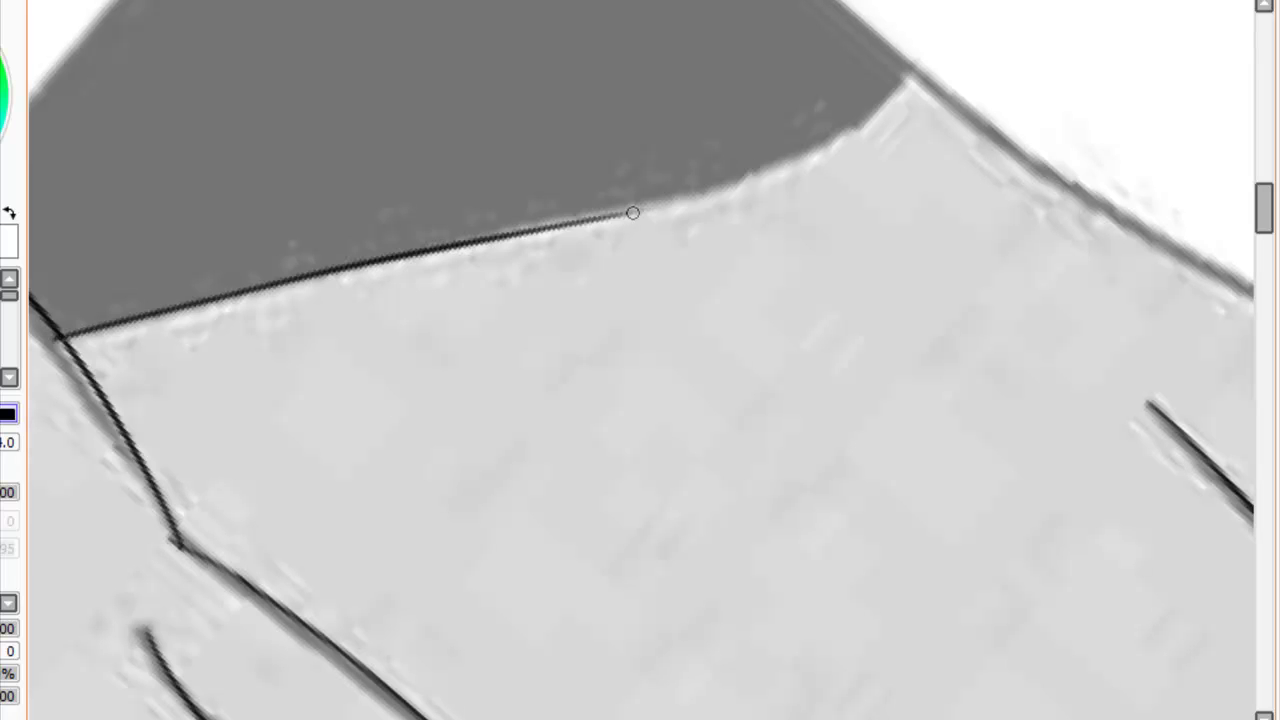
shift+click(943, 100)
key(ctrl+z)
Trace the curving upper part of the shadow edge and thicken its top end.
drag(614, 214, 900, 80)
key(ctrl+z)
drag(568, 222, 907, 78)
key(ctrl+z)
drag(543, 227, 906, 78)
key(ctrl+z)
drag(574, 225, 880, 63)
key(ctrl+z)
drag(568, 226, 884, 57)
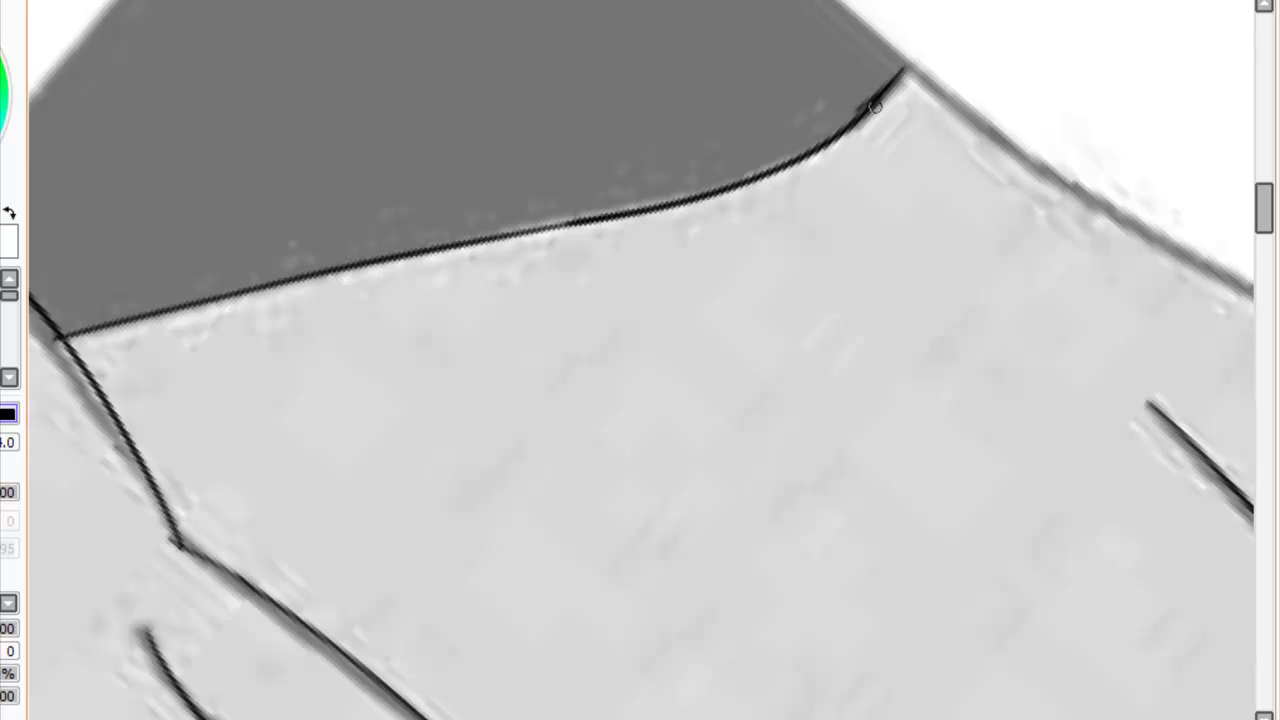
drag(866, 112, 900, 66)
Zoom out to the whole panel and level the canvas rotation.
scroll(640, 360, down, 4)
scroll(640, 360, down, 2)
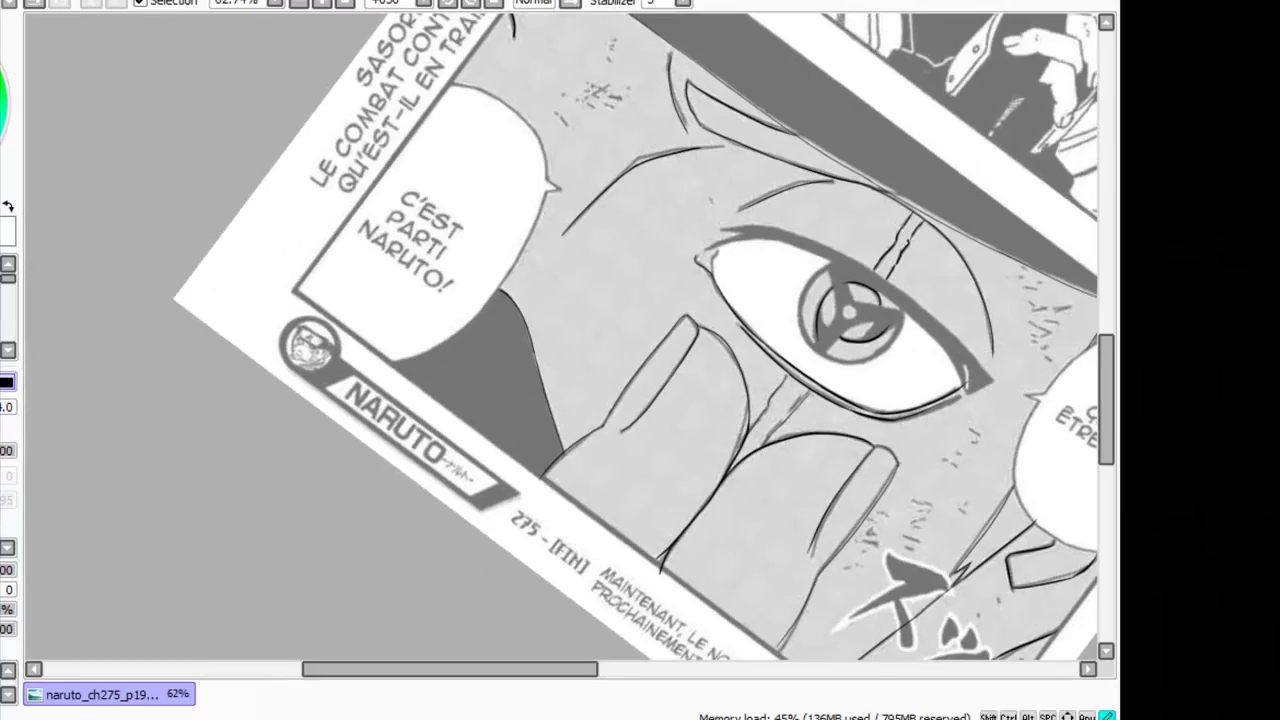
key(End)
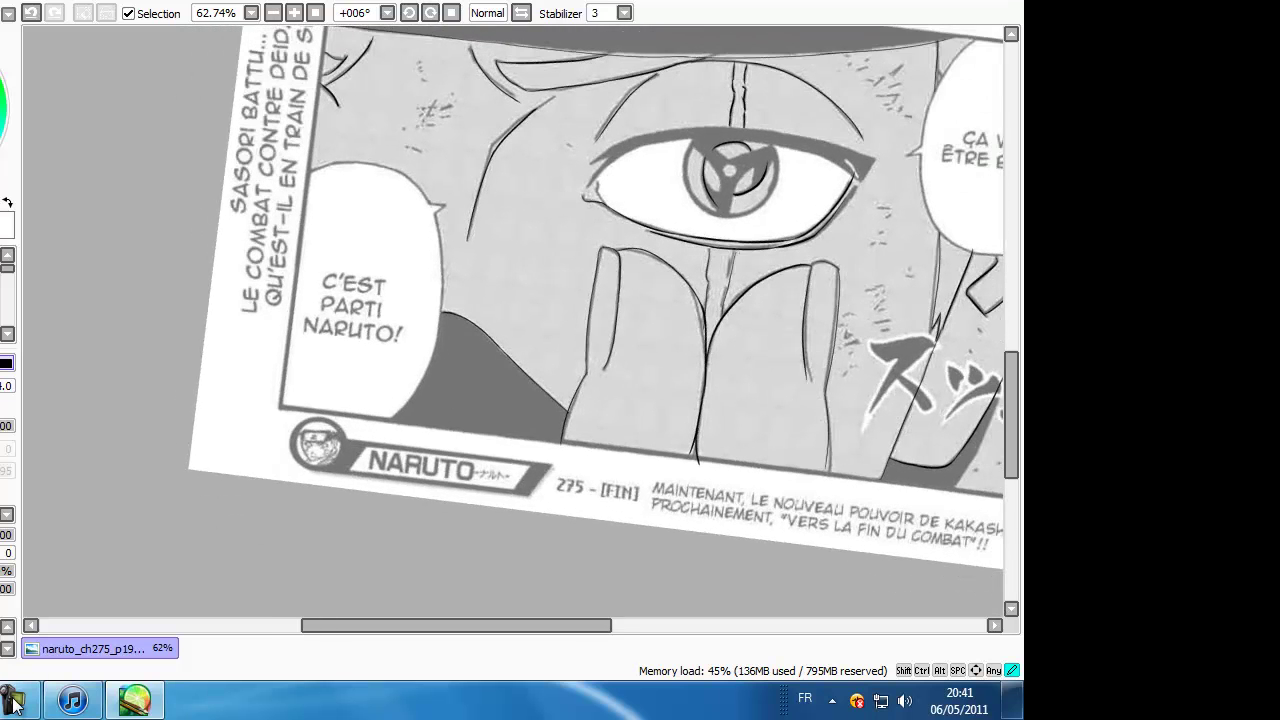
Check the line art with the manga reference hidden, then close in on the finger gap.
key(h)
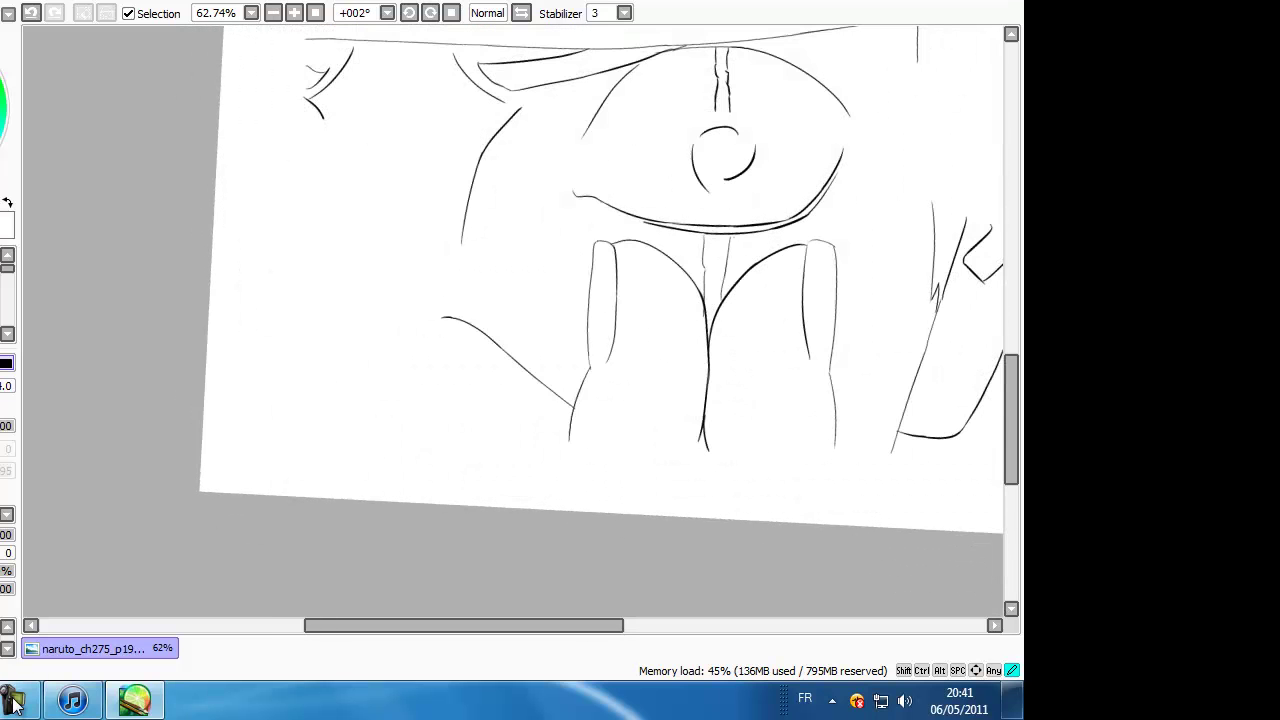
key(h)
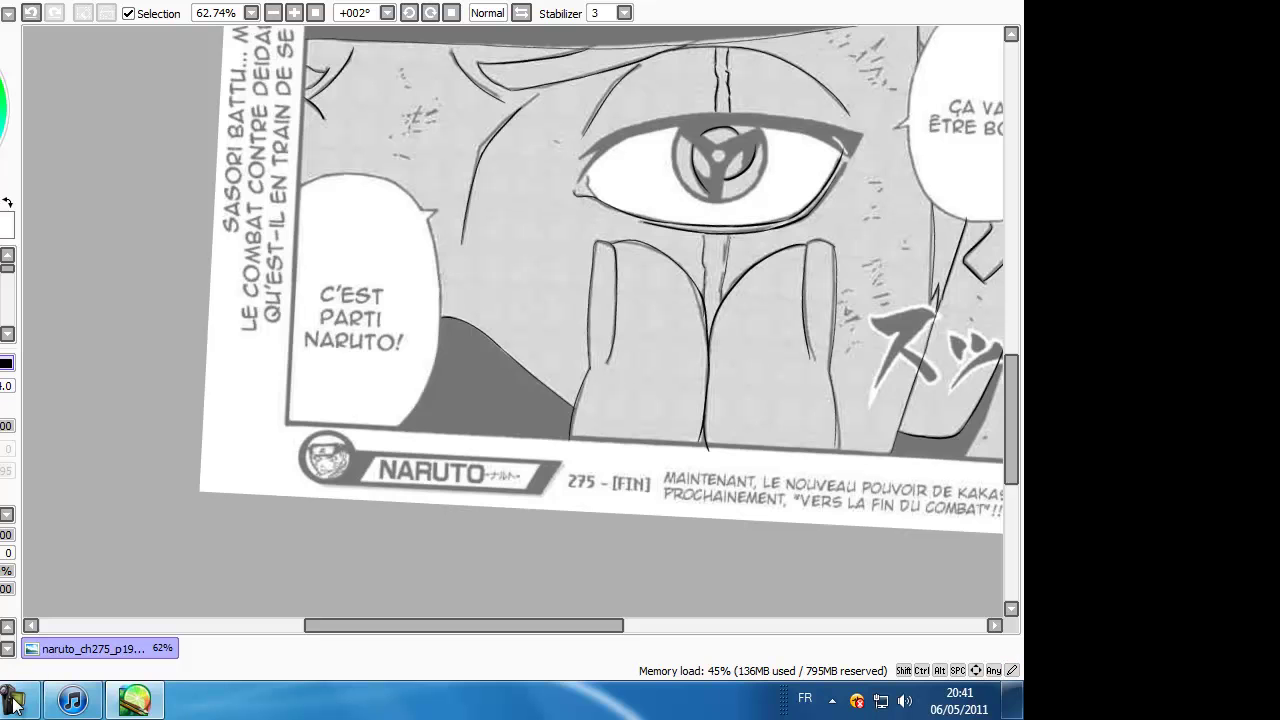
key(ctrl+plus)
key(ctrl+plus)
key(ctrl+plus)
key(ctrl+minus)
key(ctrl+minus)
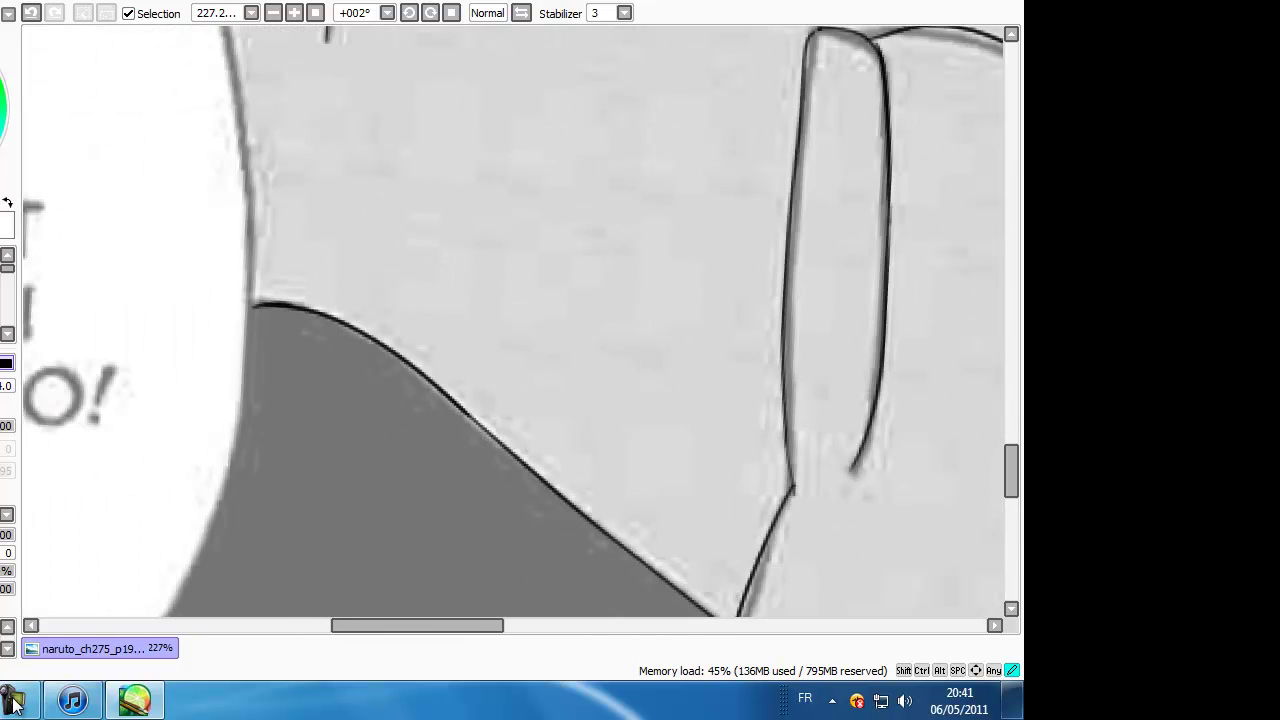
key(Up)
key(Left)
key(Right)
key(Right)
key(Down)
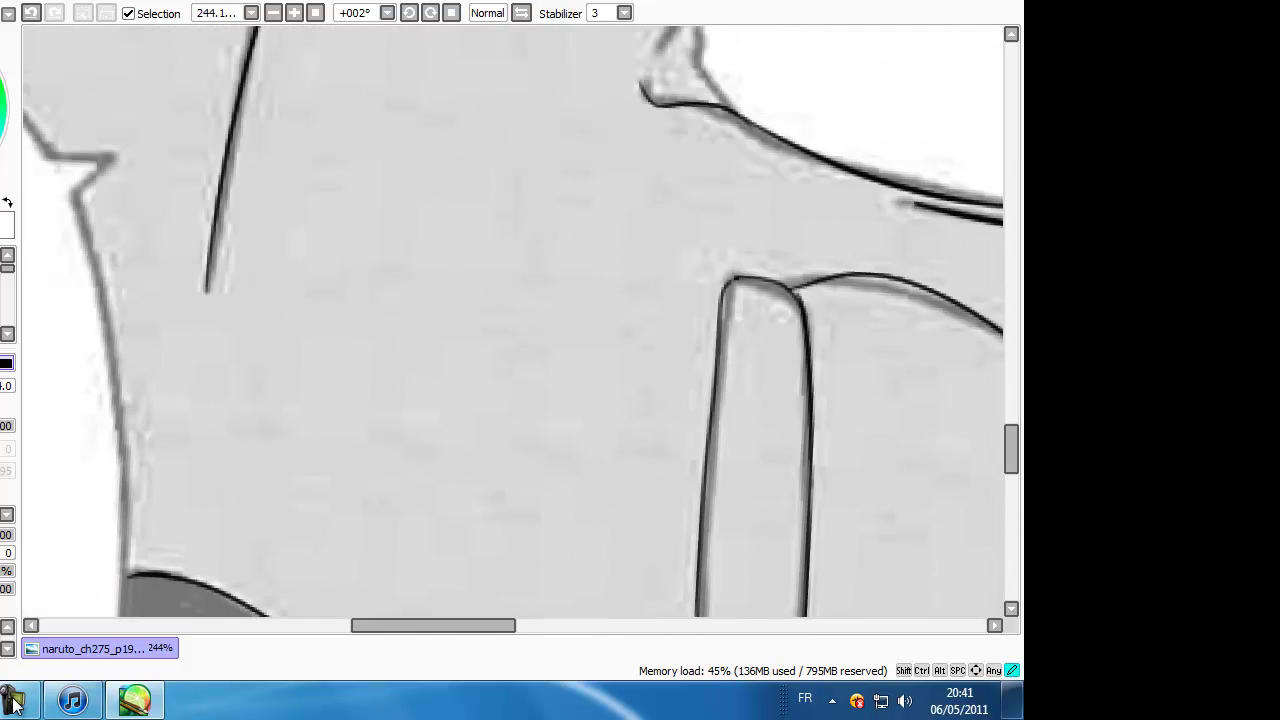
key(Right)
key(Down)
key(Up)
key(Left)
key(Left)
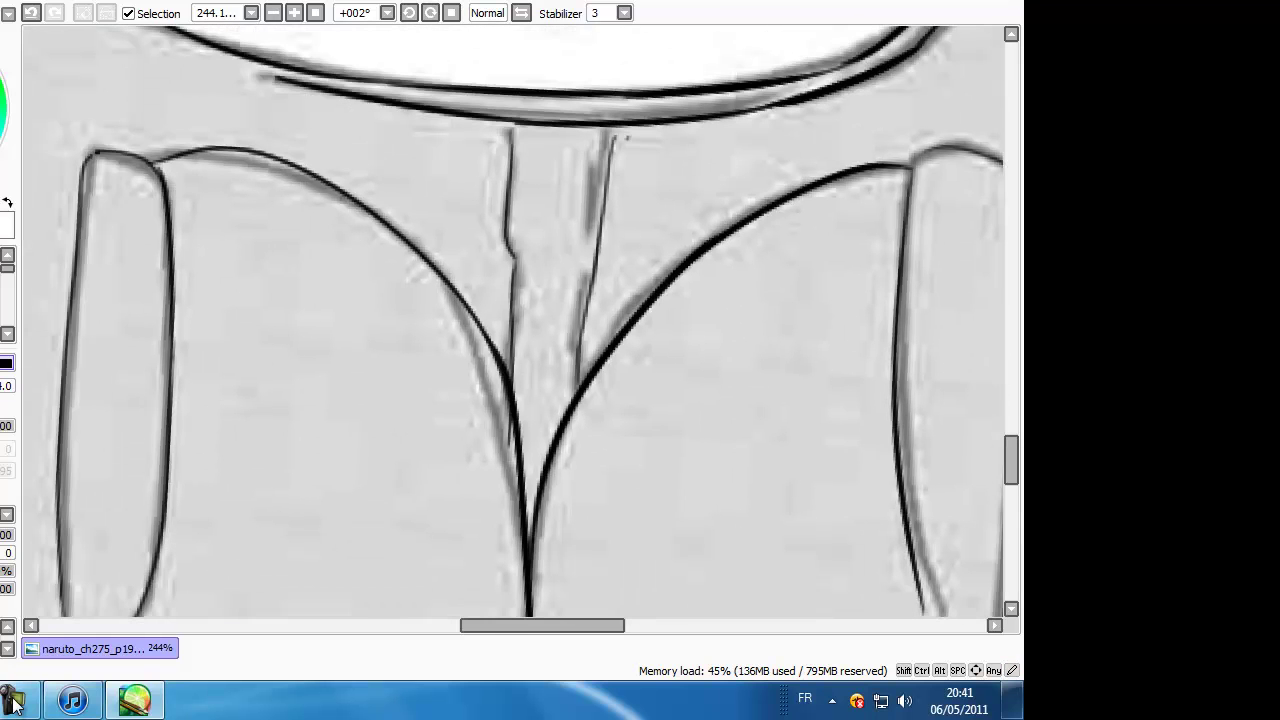
Erase the two old vertical lines between the joined fingers.
key(b)
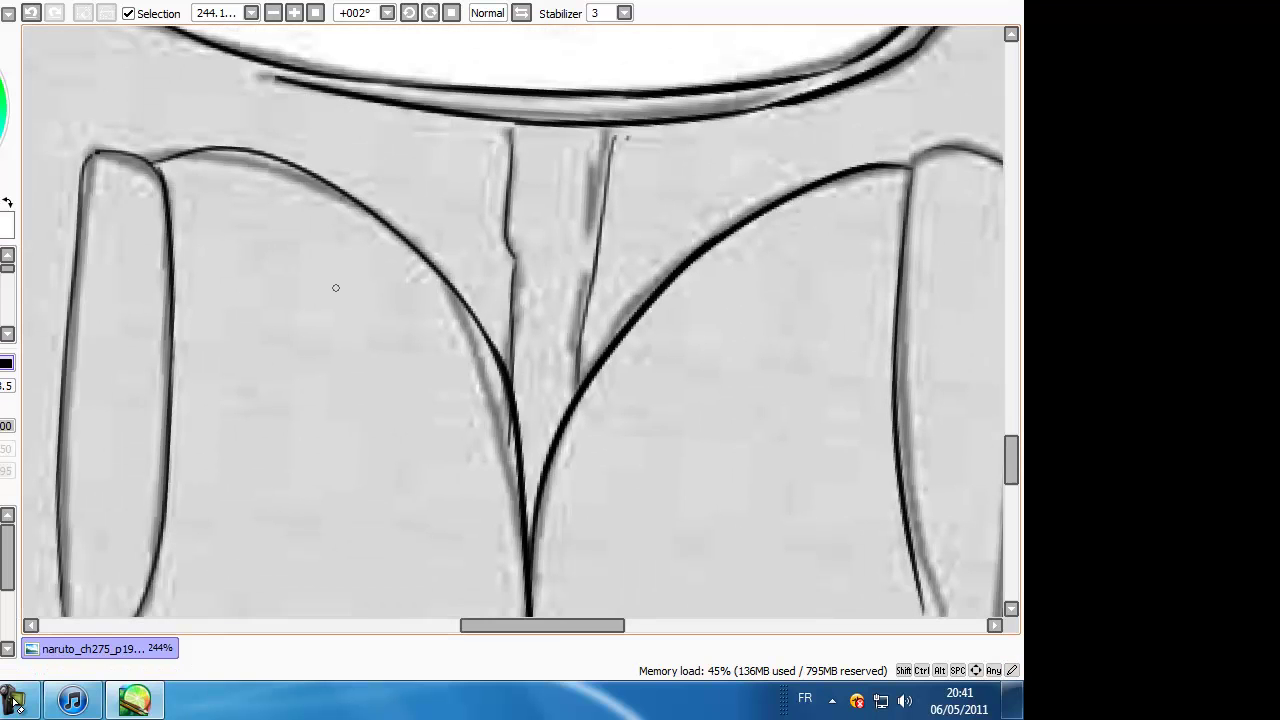
mouse_move(508, 151)
mouse_down()
mouse_move(508, 306)
mouse_move(512, 258)
mouse_move(513, 276)
mouse_up()
drag(507, 351, 510, 350)
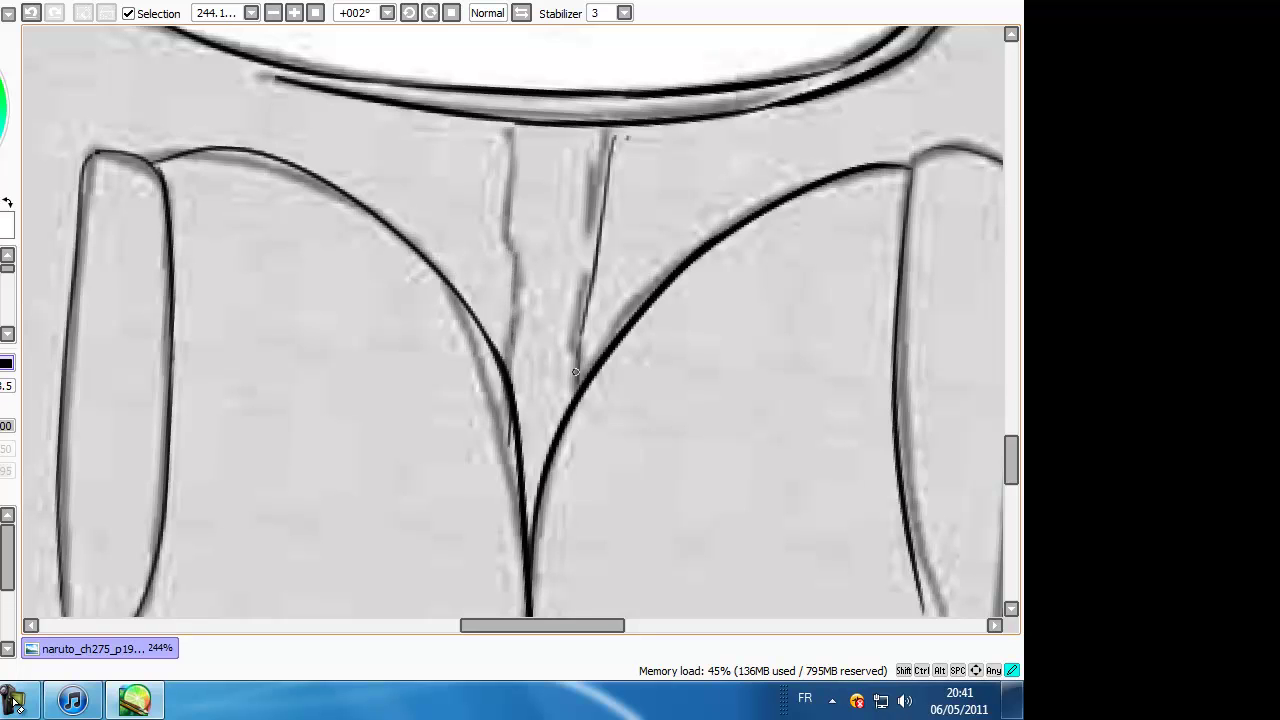
drag(580, 320, 608, 150)
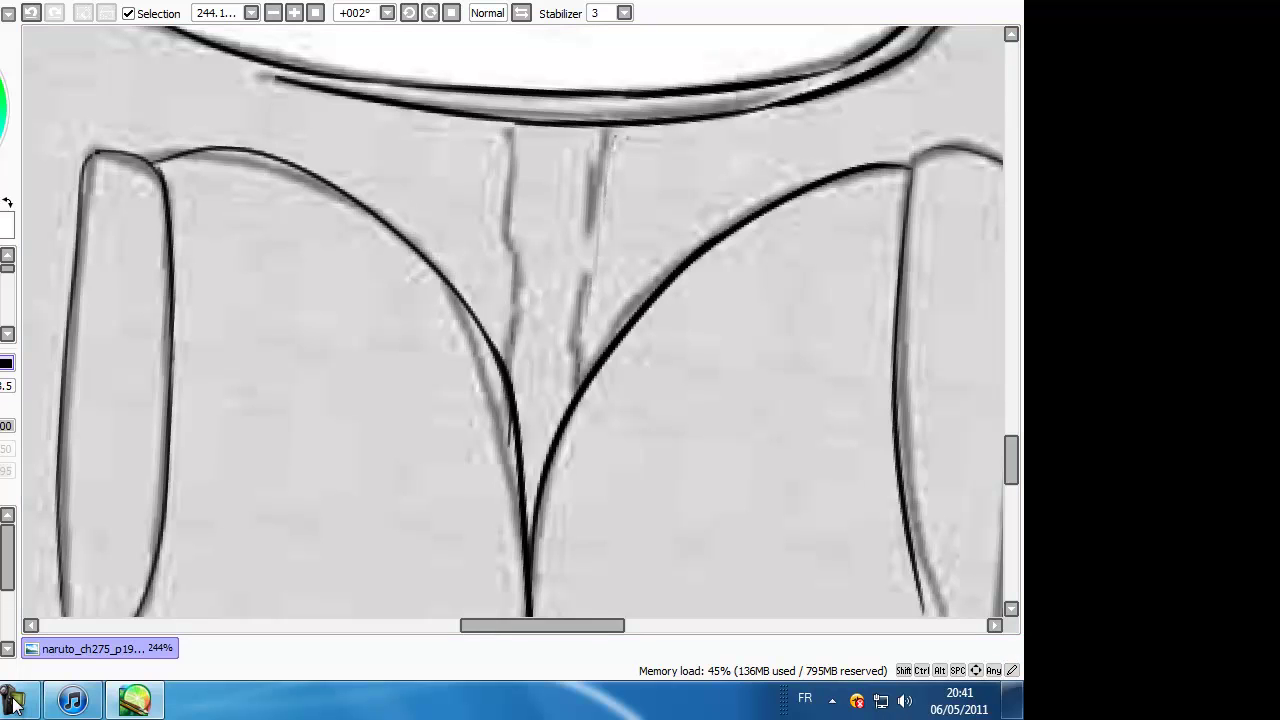
Ink two fresh vertical lines between the fingers without end hooks, then zoom out.
click(8, 290)
drag(608, 138, 591, 210)
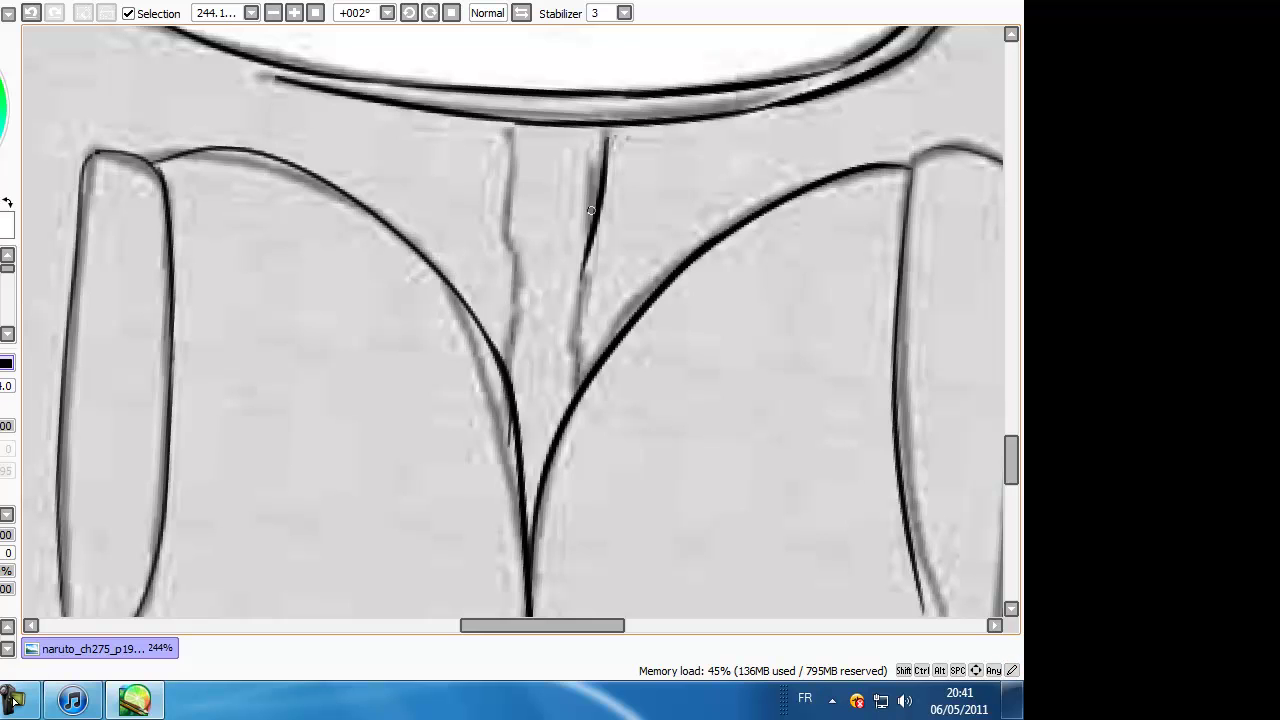
drag(576, 309, 572, 362)
key(ctrl+z)
mouse_move(520, 276)
mouse_down()
mouse_move(507, 385)
mouse_move(530, 314)
mouse_up()
key(ctrl+z)
key(ctrl+z)
drag(505, 370, 513, 288)
key(ctrl+z)
drag(514, 287, 515, 125)
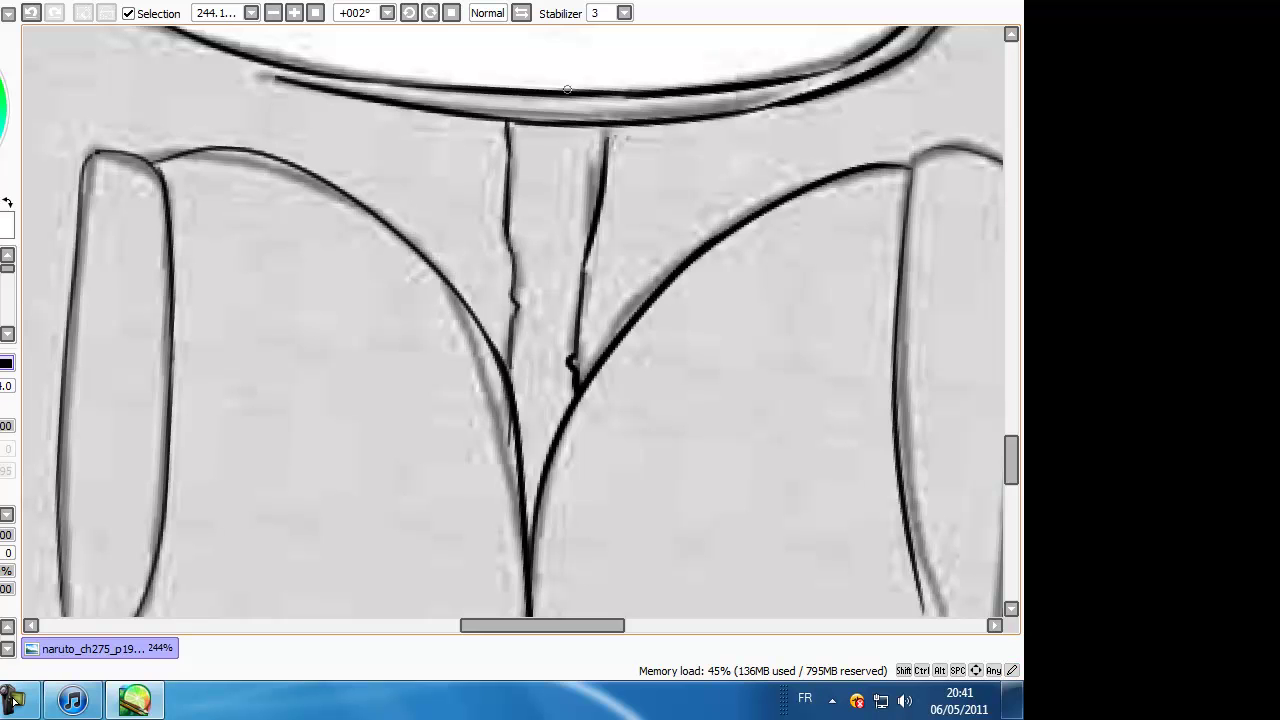
key(ctrl+minus)
key(ctrl+minus)
Zoom and pan the view to a close-up of the Sharingan eye.
key(ctrl+minus)
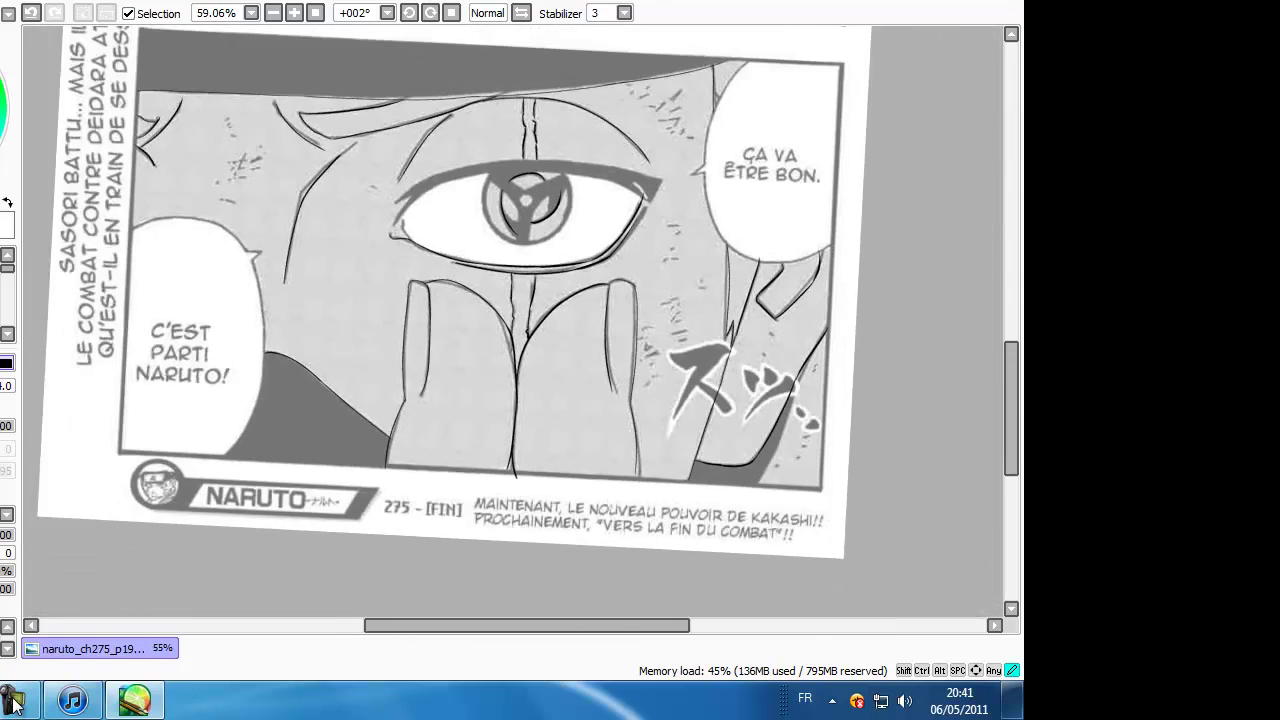
key(ctrl+minus)
key(ctrl+minus)
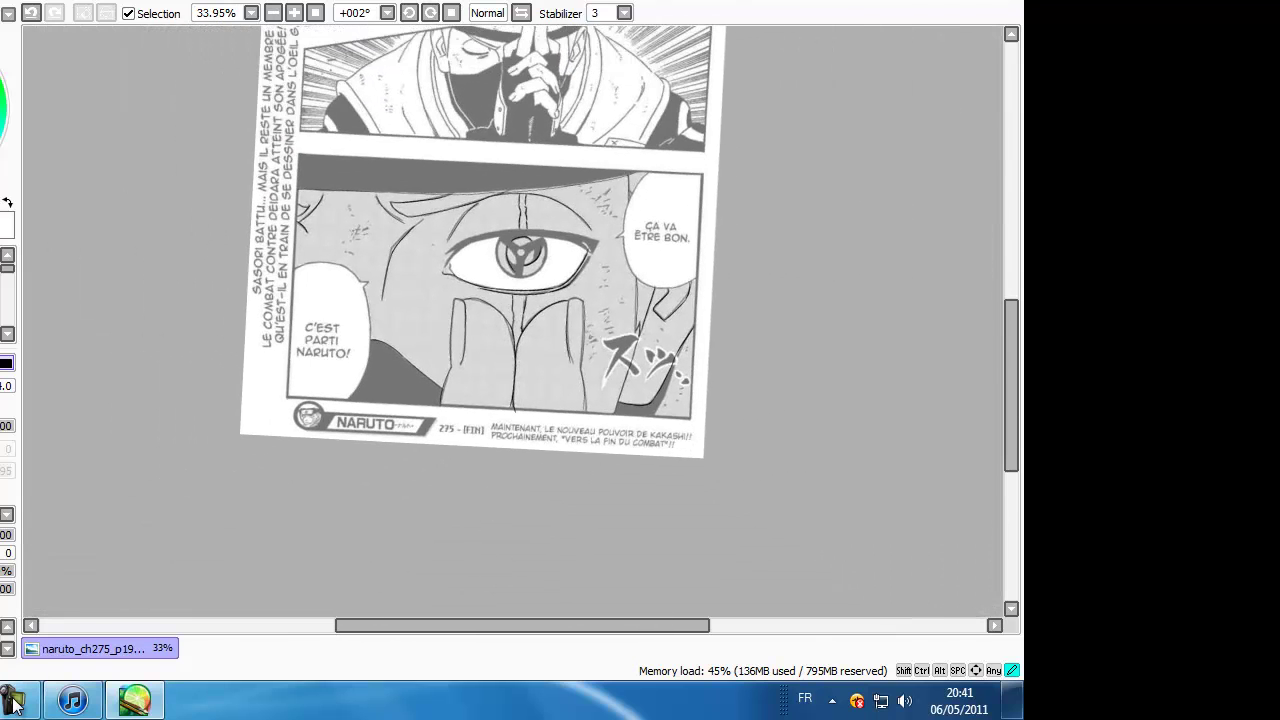
key(ctrl+plus)
key(ctrl+plus)
key(ctrl+plus)
key(ctrl+minus)
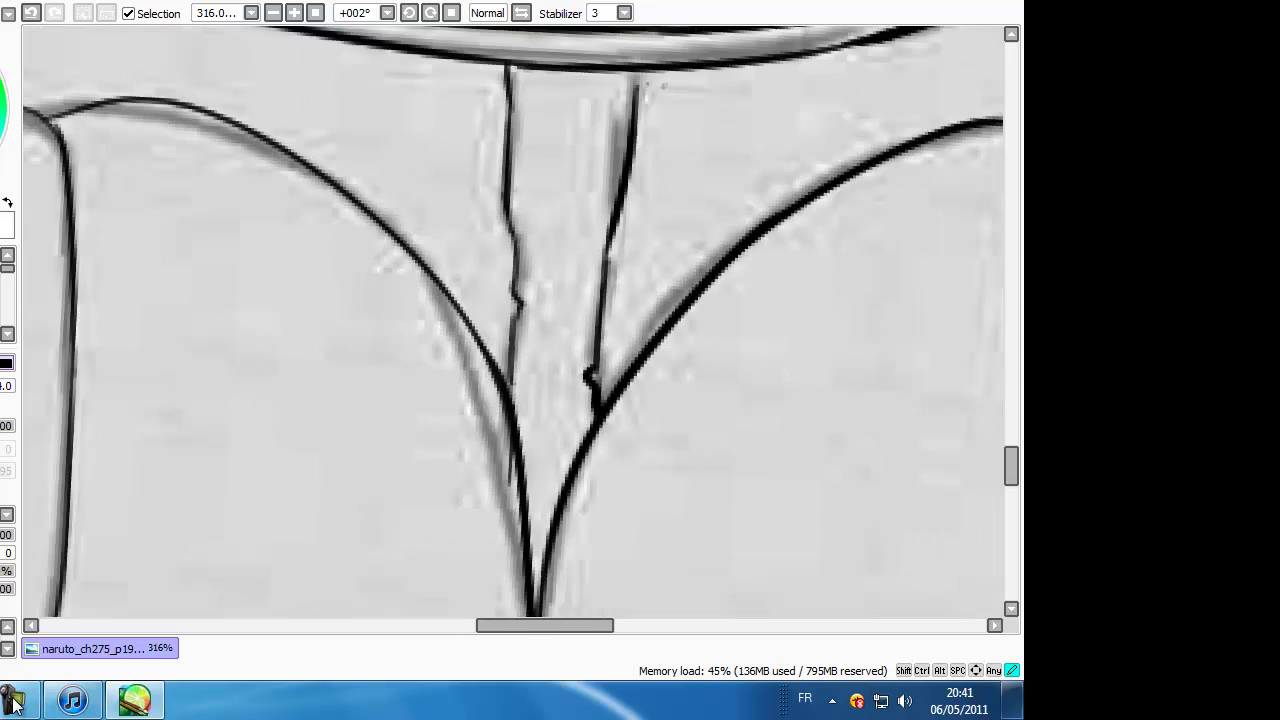
key(ctrl+minus)
drag(1010, 460, 1010, 398)
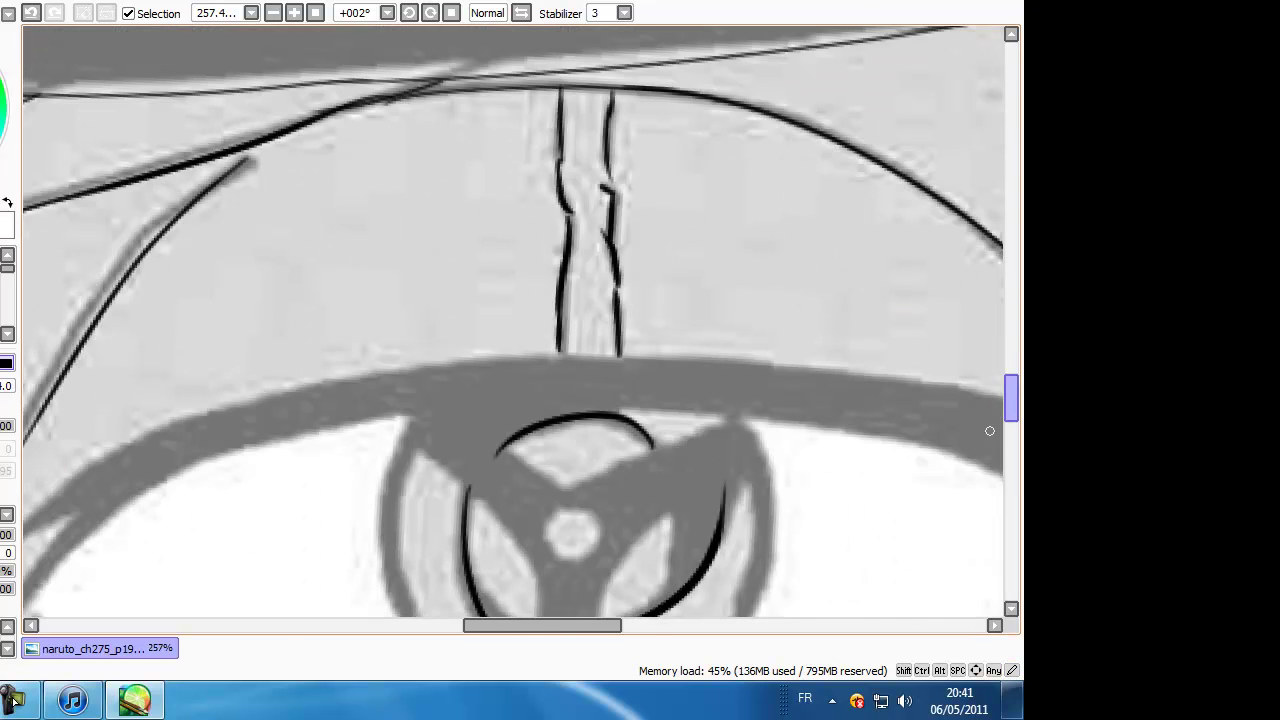
drag(542, 625, 501, 625)
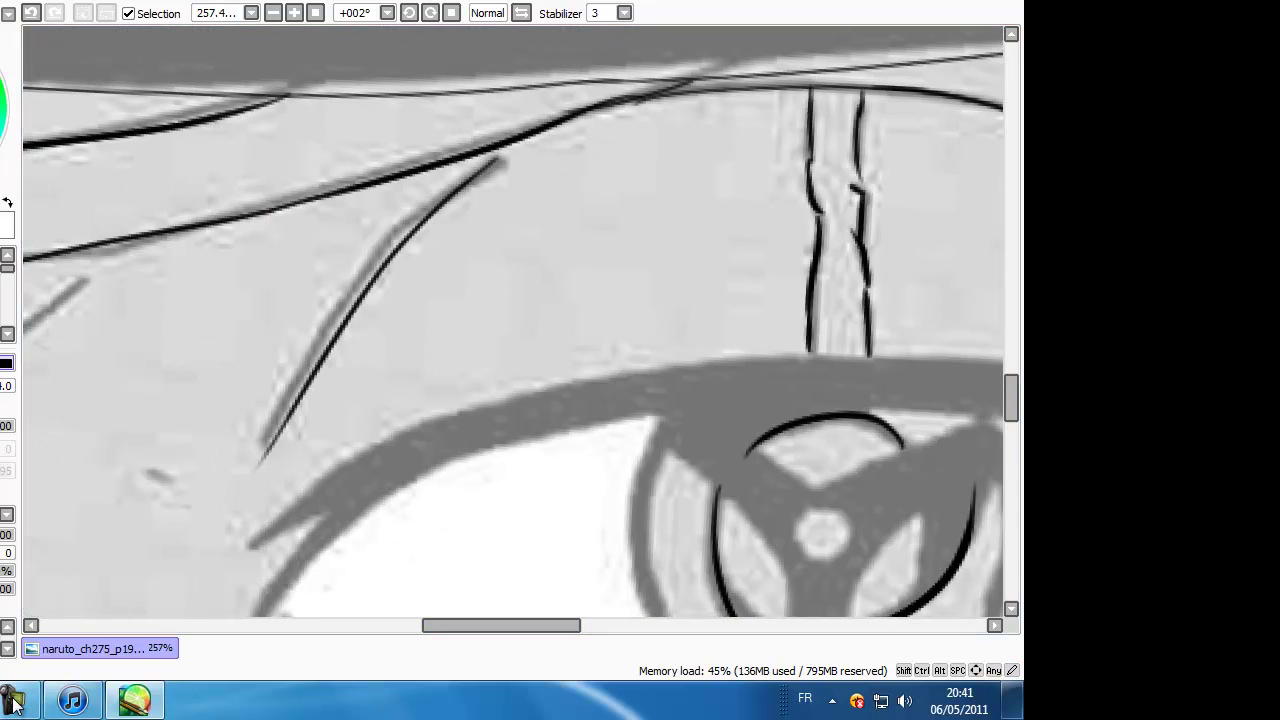
scroll(278, 298, down, 5)
Ink the inner corner of the Sharingan eye, redrawing the stroke once.
drag(316, 404, 285, 318)
key(ctrl+z)
drag(318, 400, 285, 318)
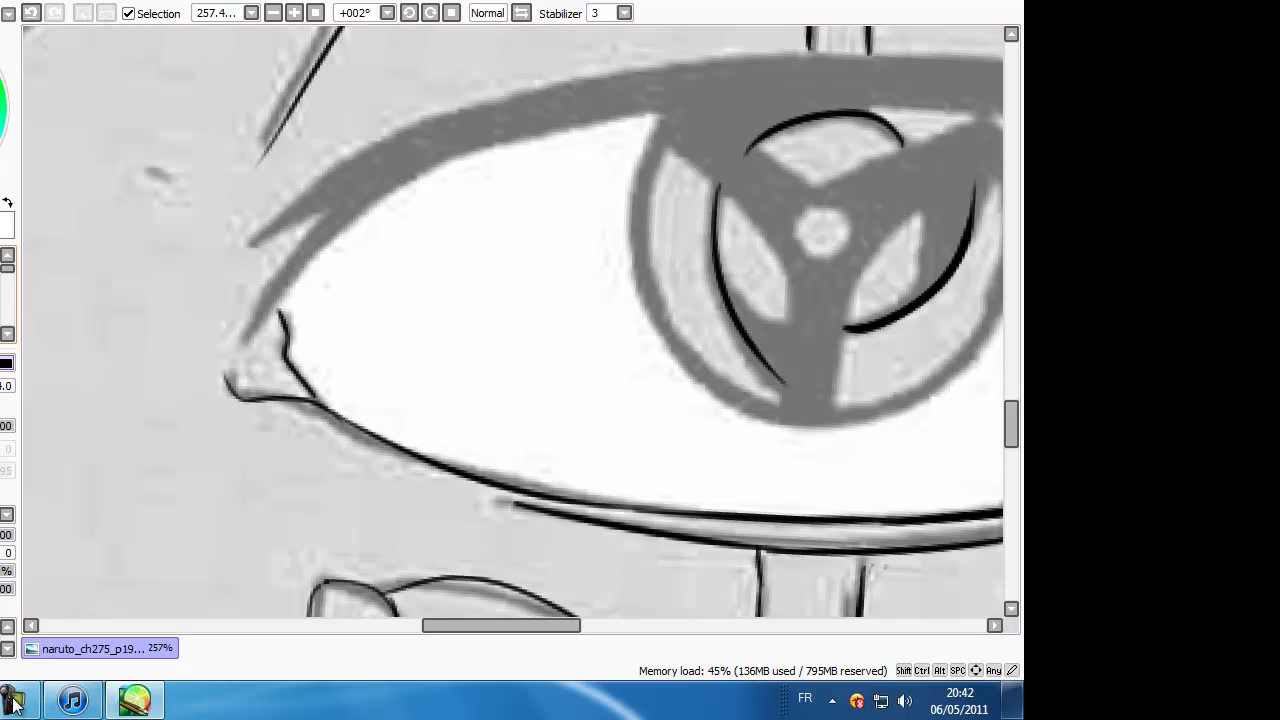
key(ctrl+minus)
key(ctrl+minus)
key(ctrl+minus)
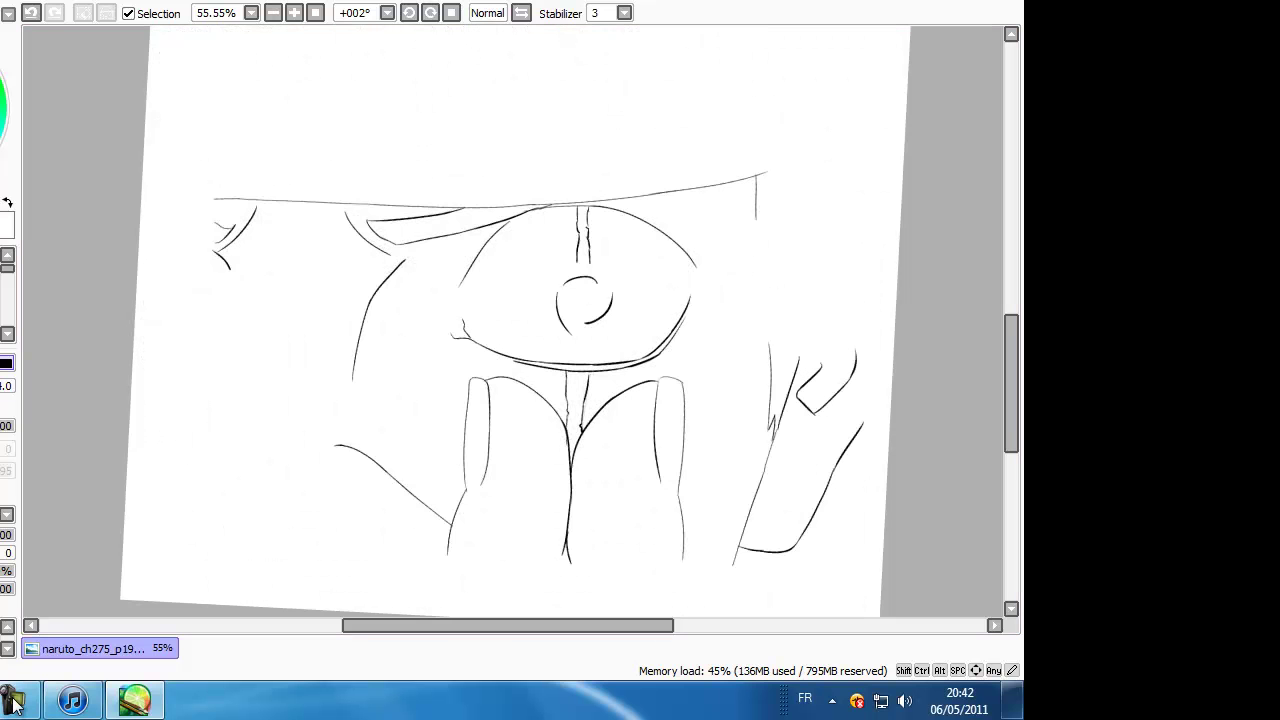
Zoom in and back out to review the standalone black line art.
key(ctrl+plus)
key(ctrl+plus)
key(ctrl+plus)
key(ctrl+minus)
key(ctrl+minus)
key(ctrl+minus)
key(ctrl+minus)
key(ctrl+minus)
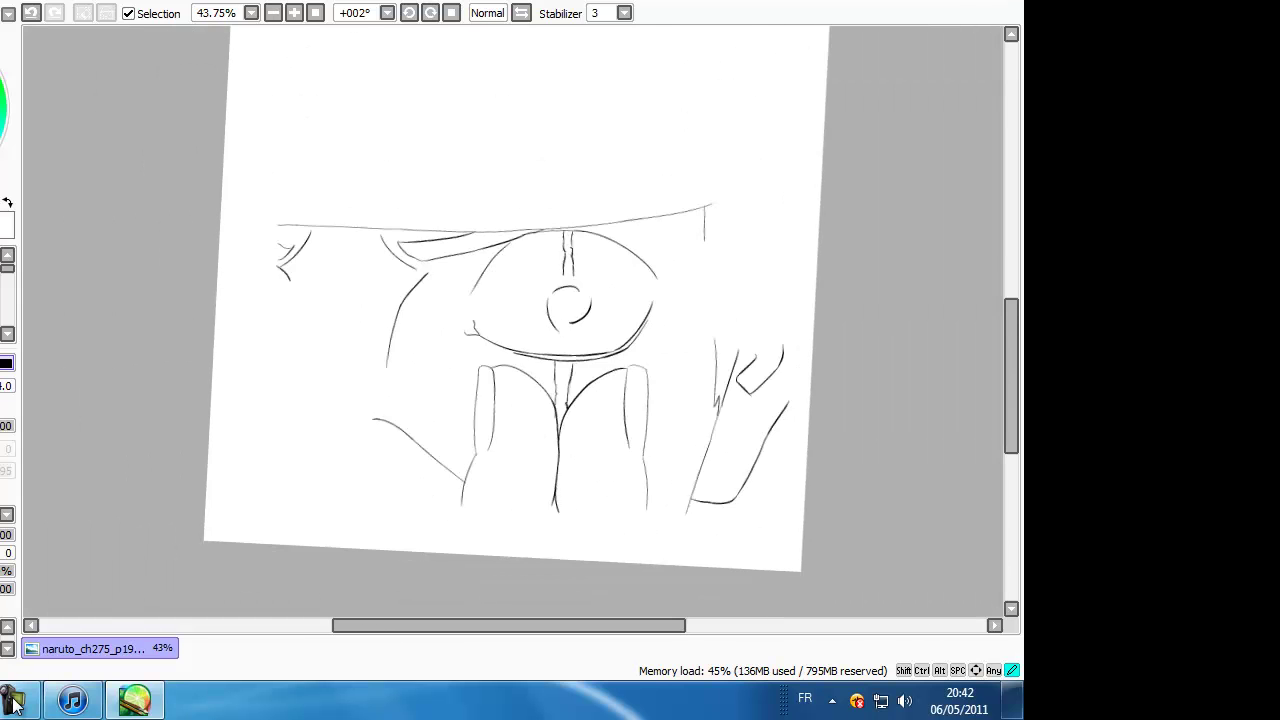
key(ctrl+plus)
key(ctrl+plus)
key(ctrl+minus)
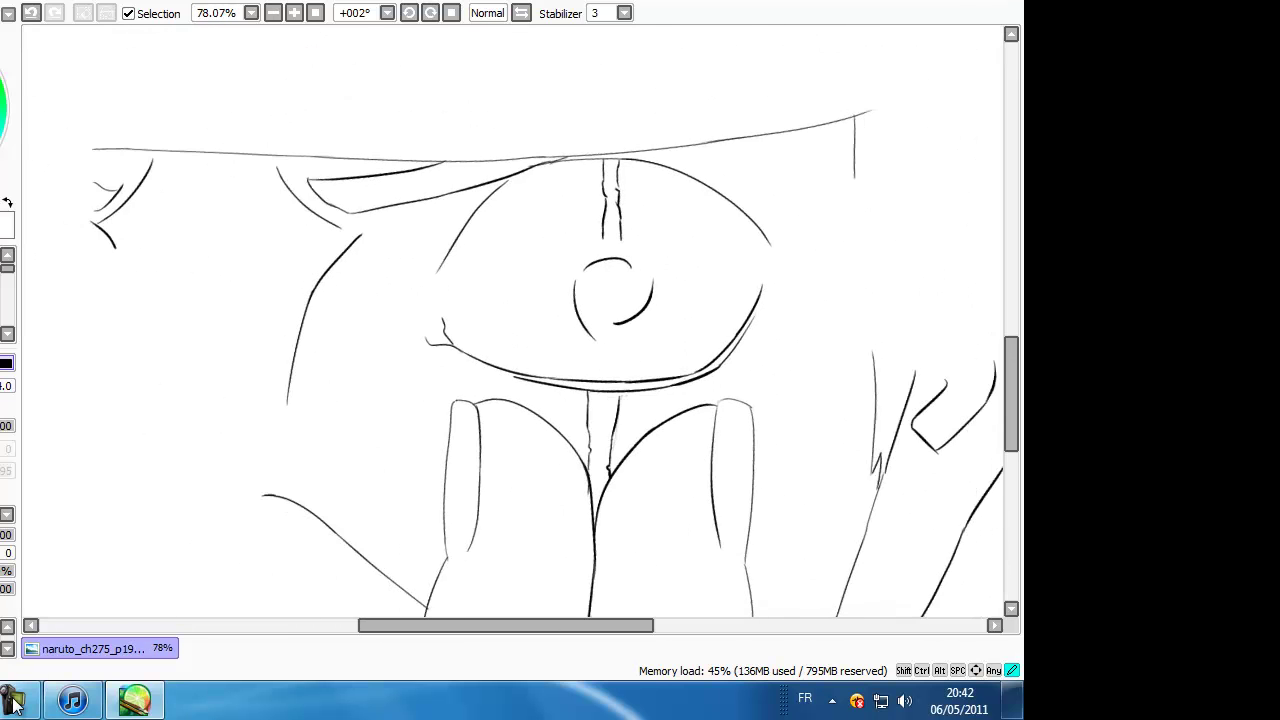
key(ctrl+minus)
key(ctrl+minus)
key(ctrl+minus)
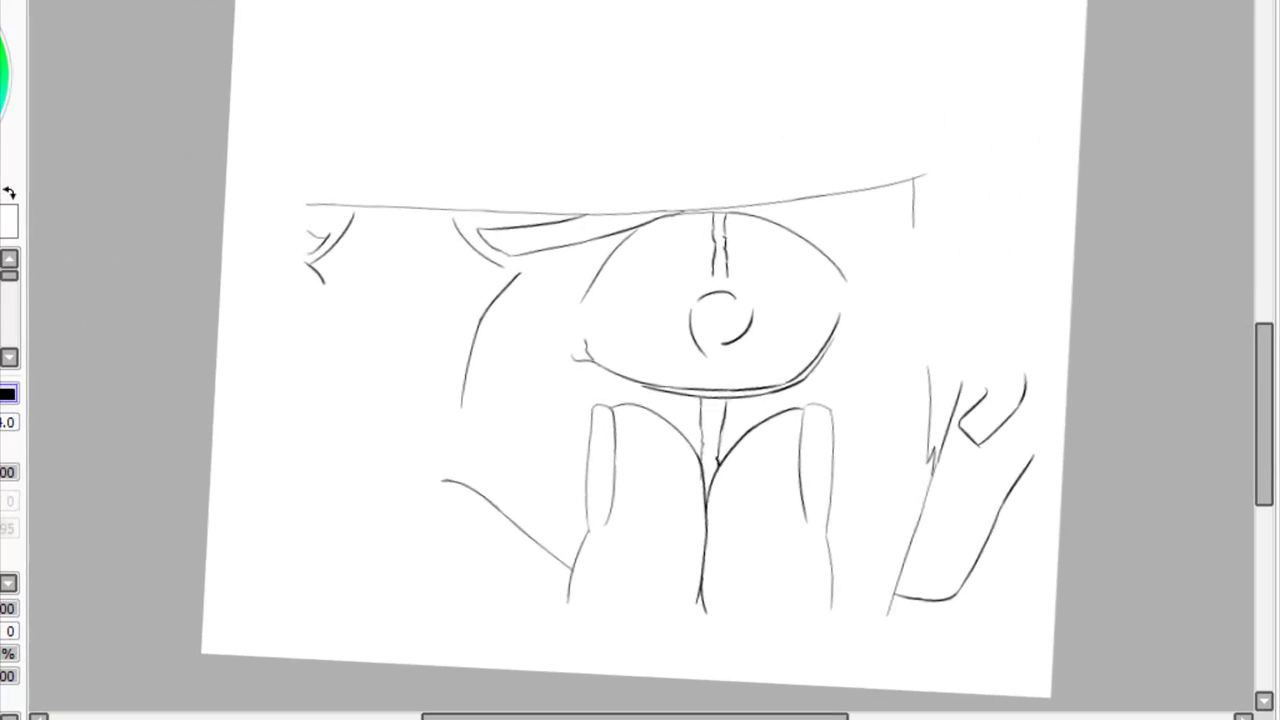